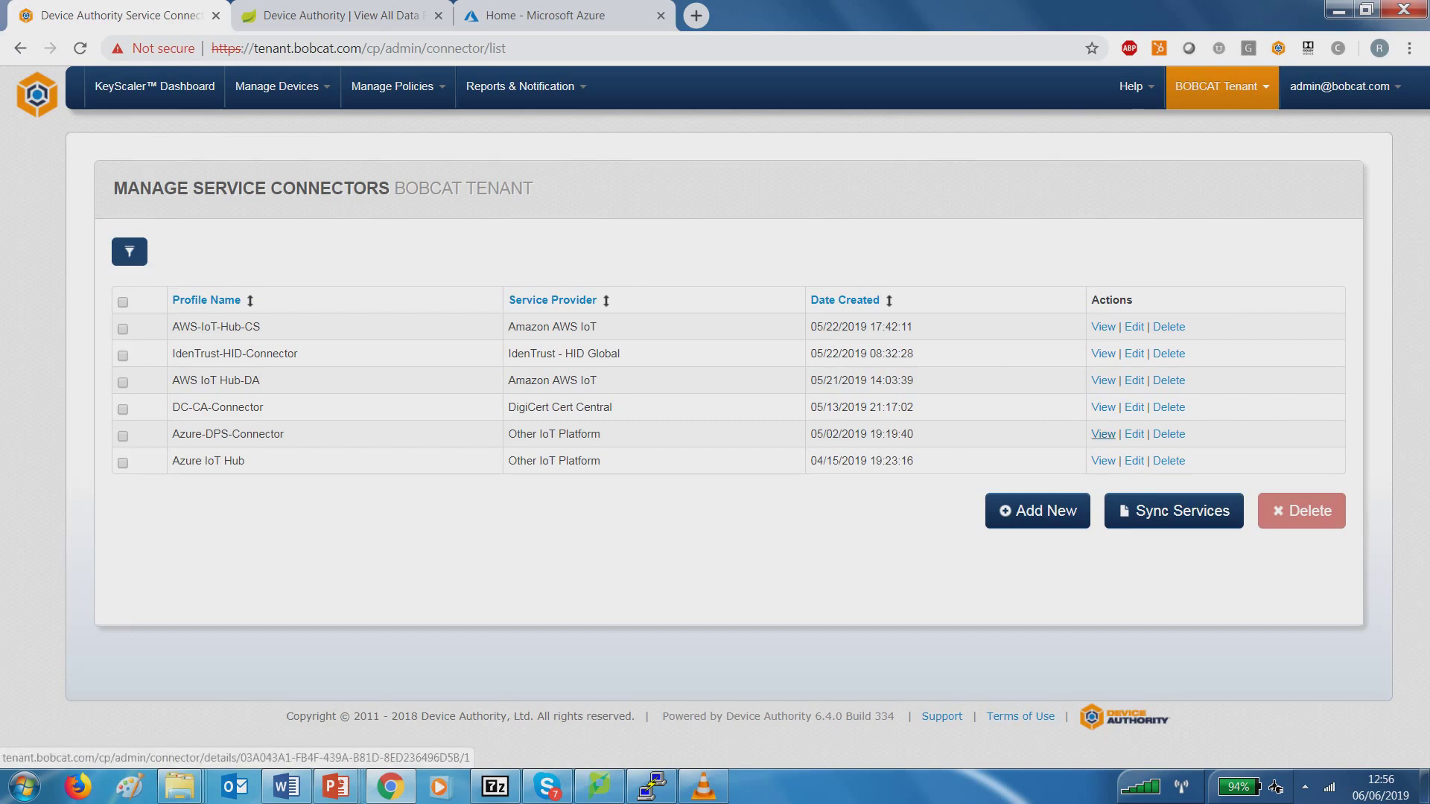
- Open the Azure-DPS-Connector profile details from the service connectors list
click(1103, 434)
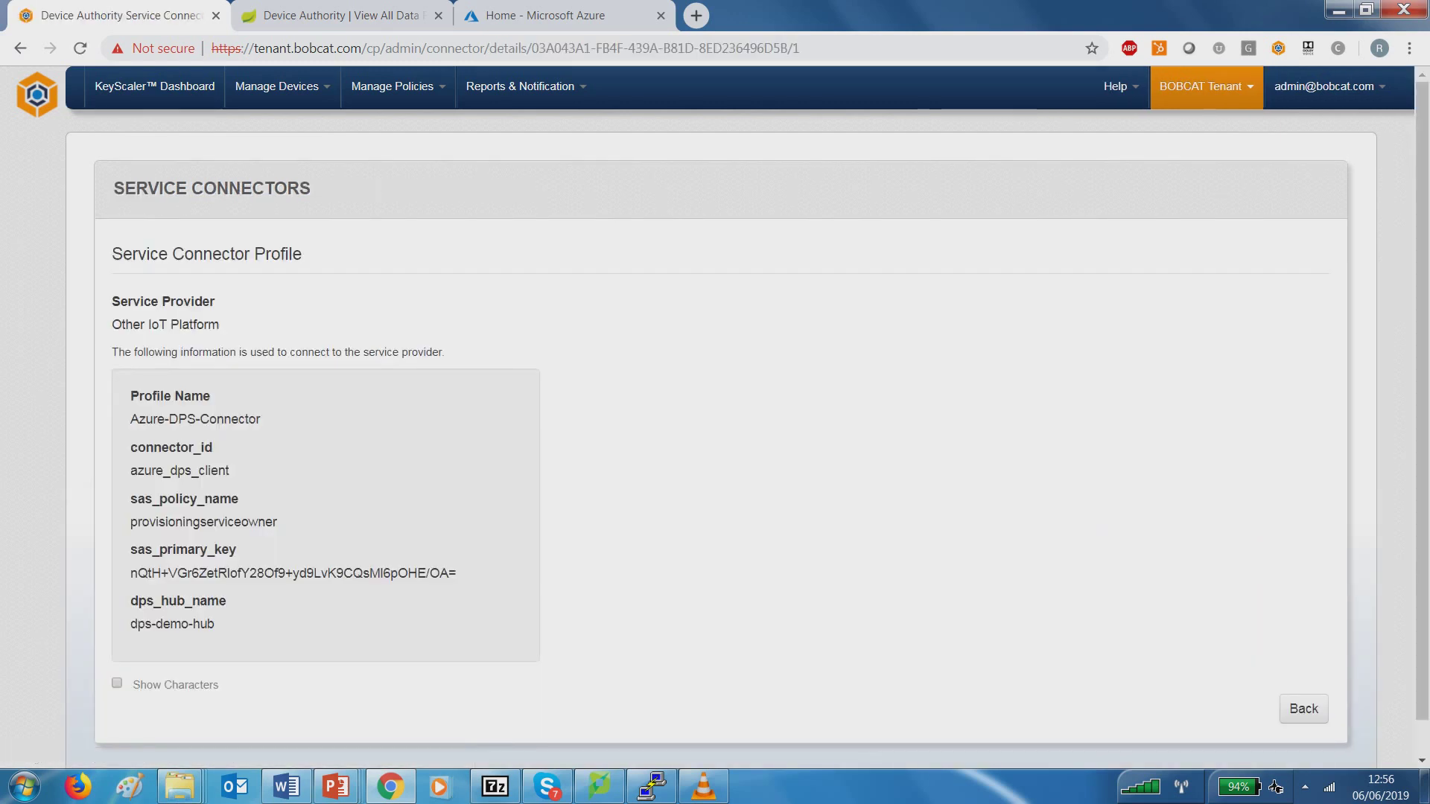
drag(130, 573, 456, 573)
click(476, 574)
drag(130, 418, 260, 418)
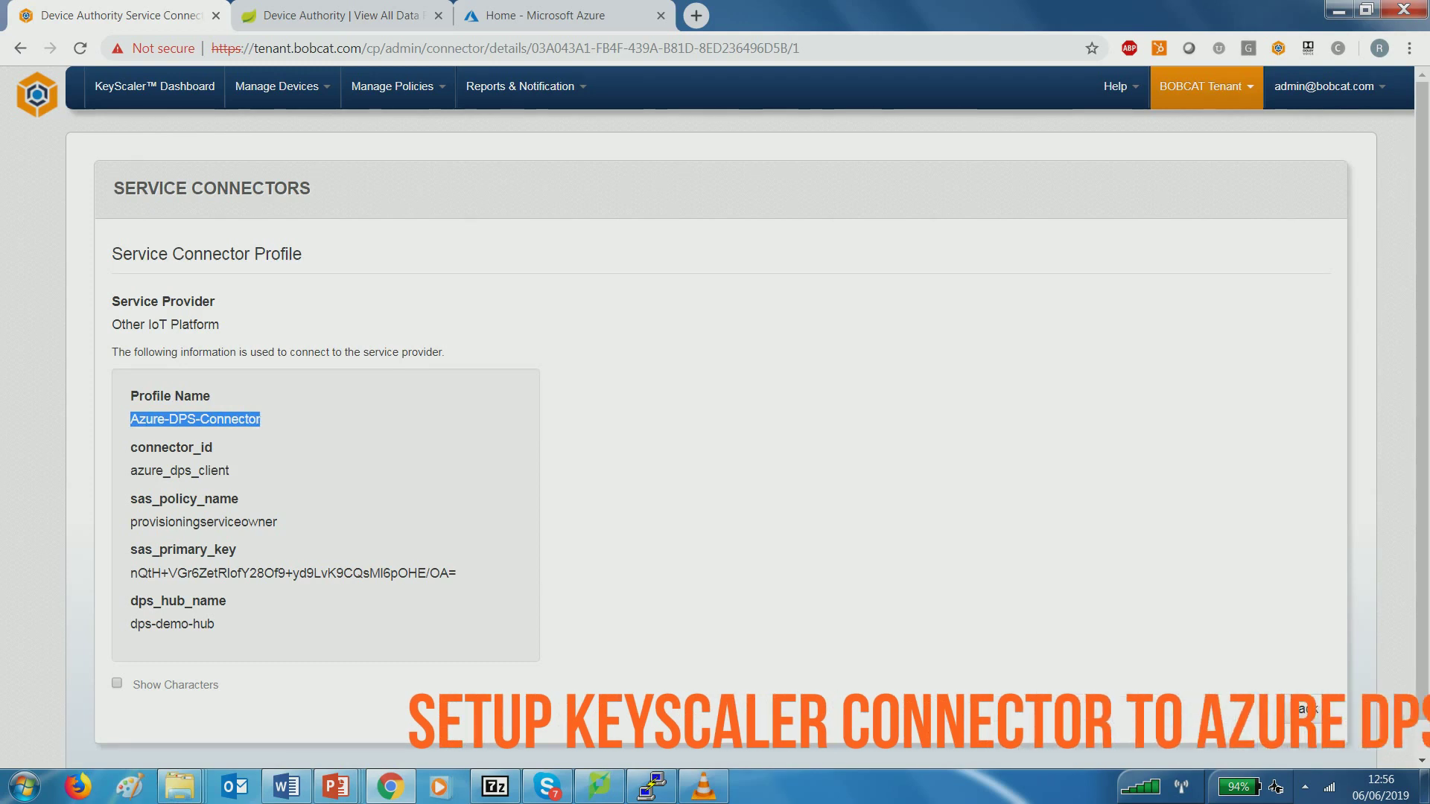
click(282, 420)
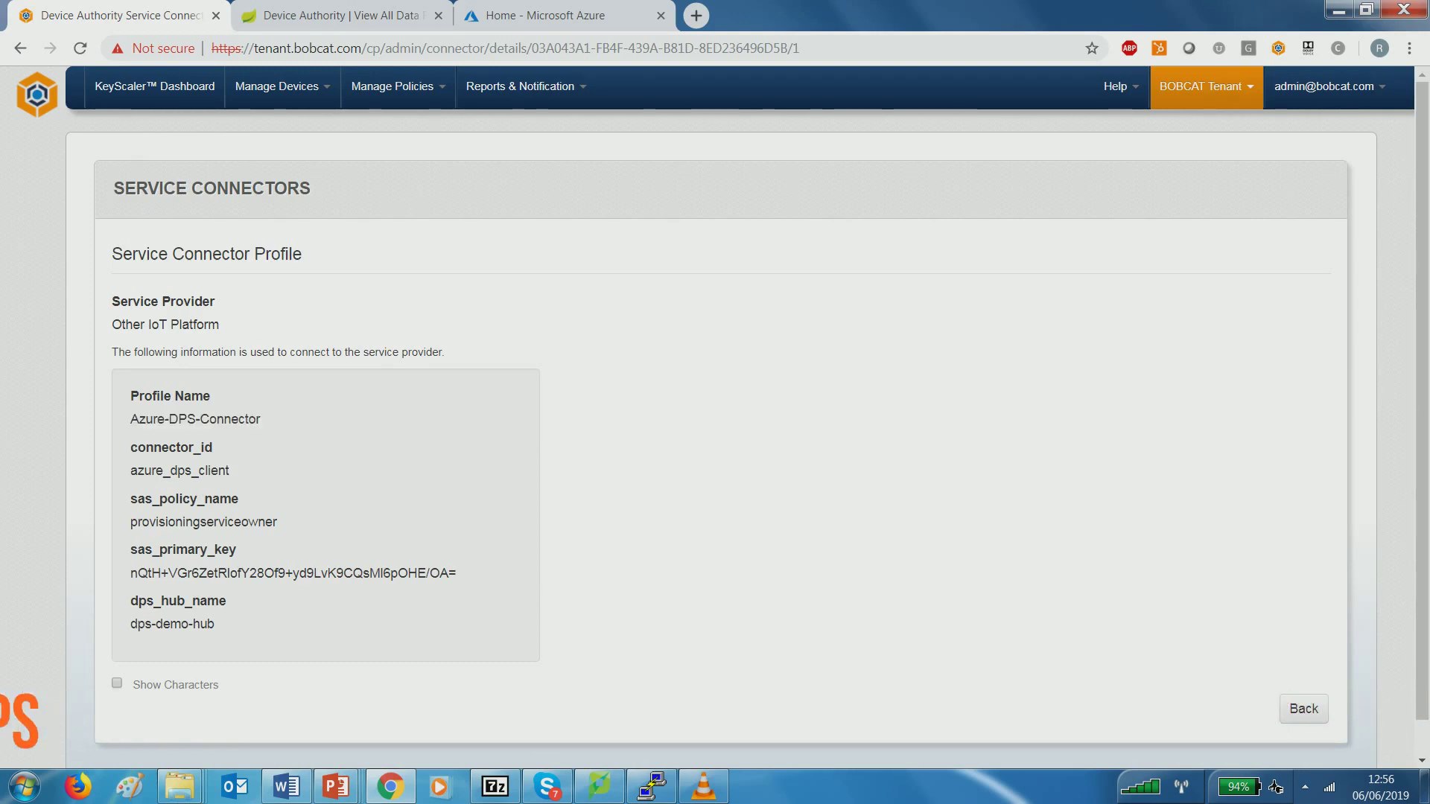
click(21, 48)
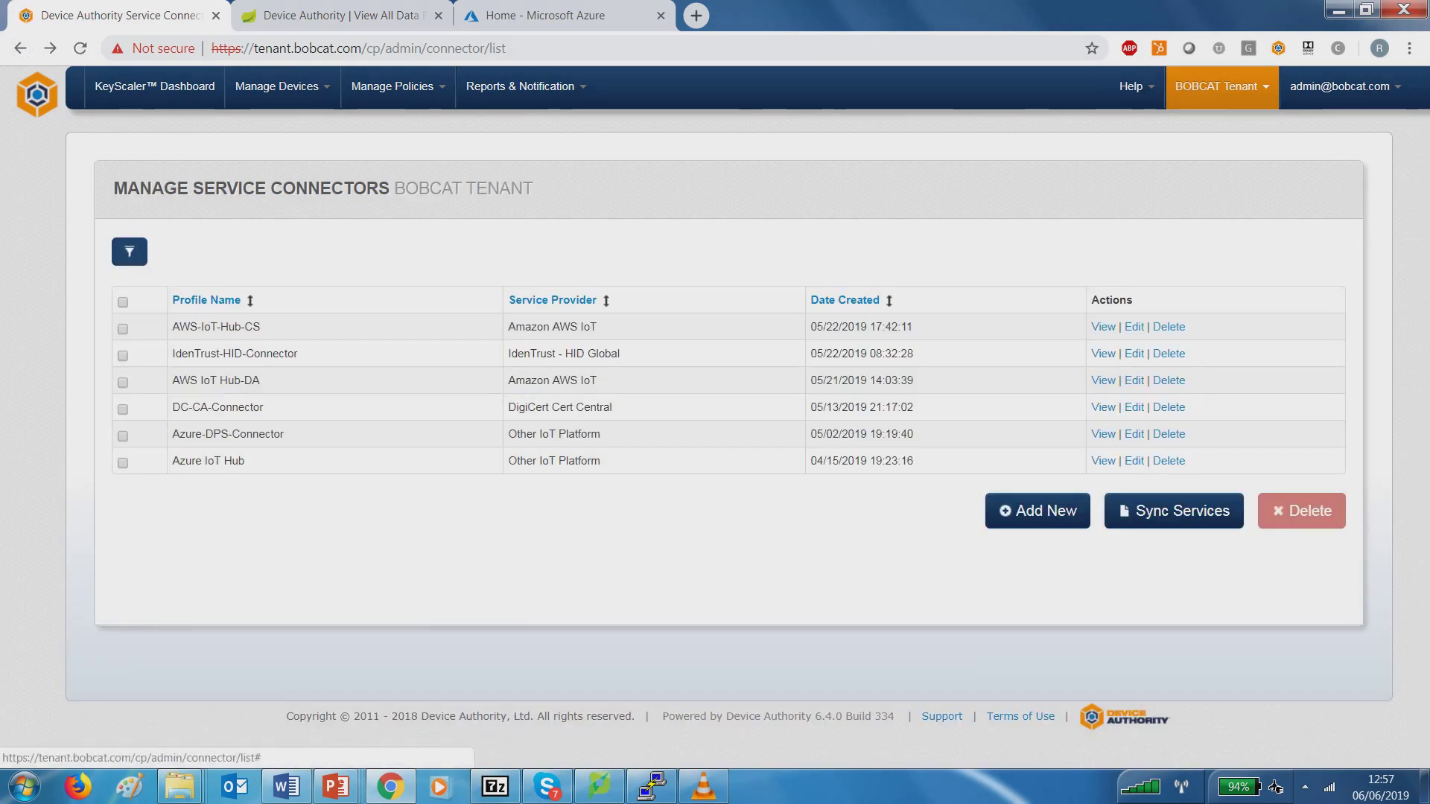
click(1221, 85)
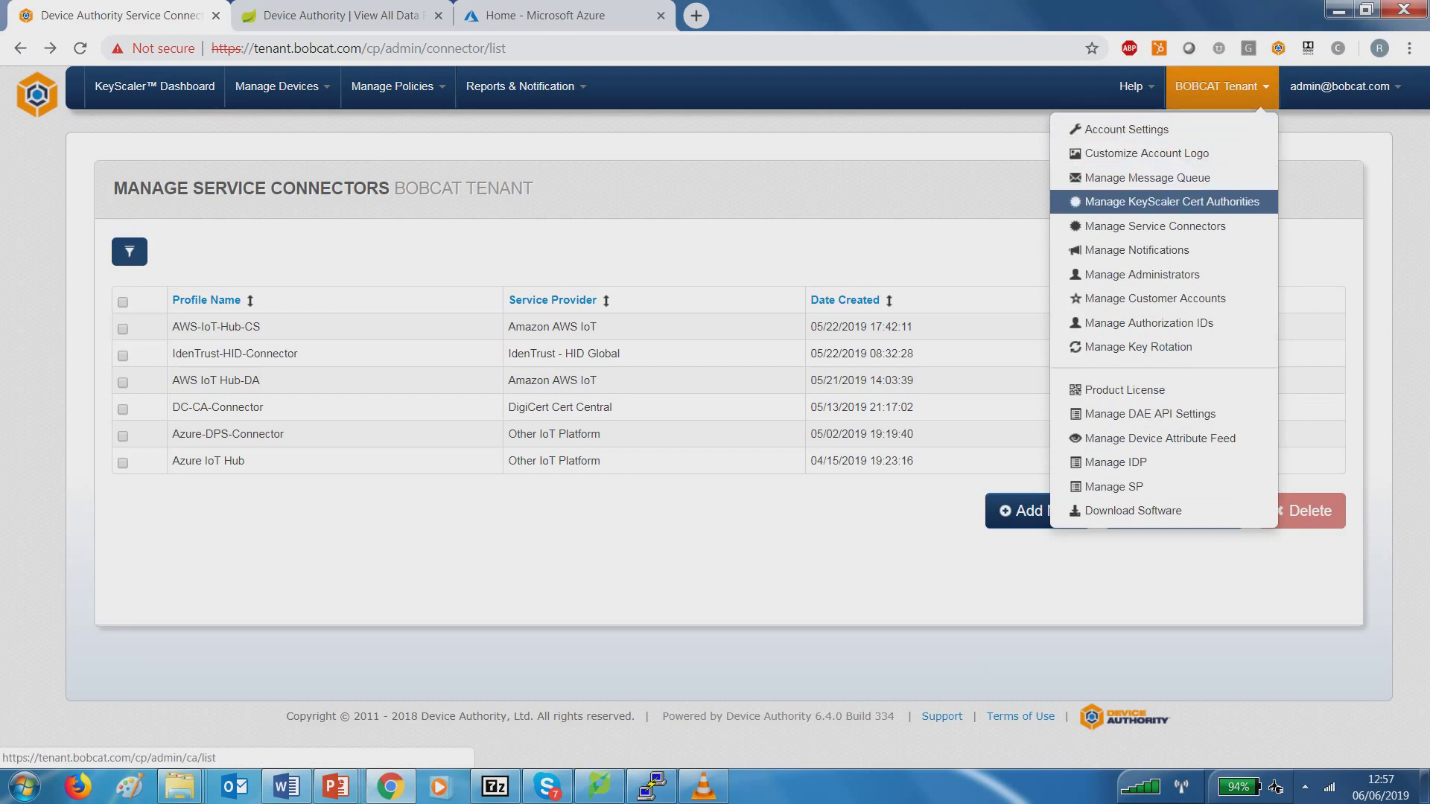
- View BOBCAT-CA's details, a 4096-bit SHA256WITHRSA root, from the KeyScaler Cert Authorities list
click(1162, 201)
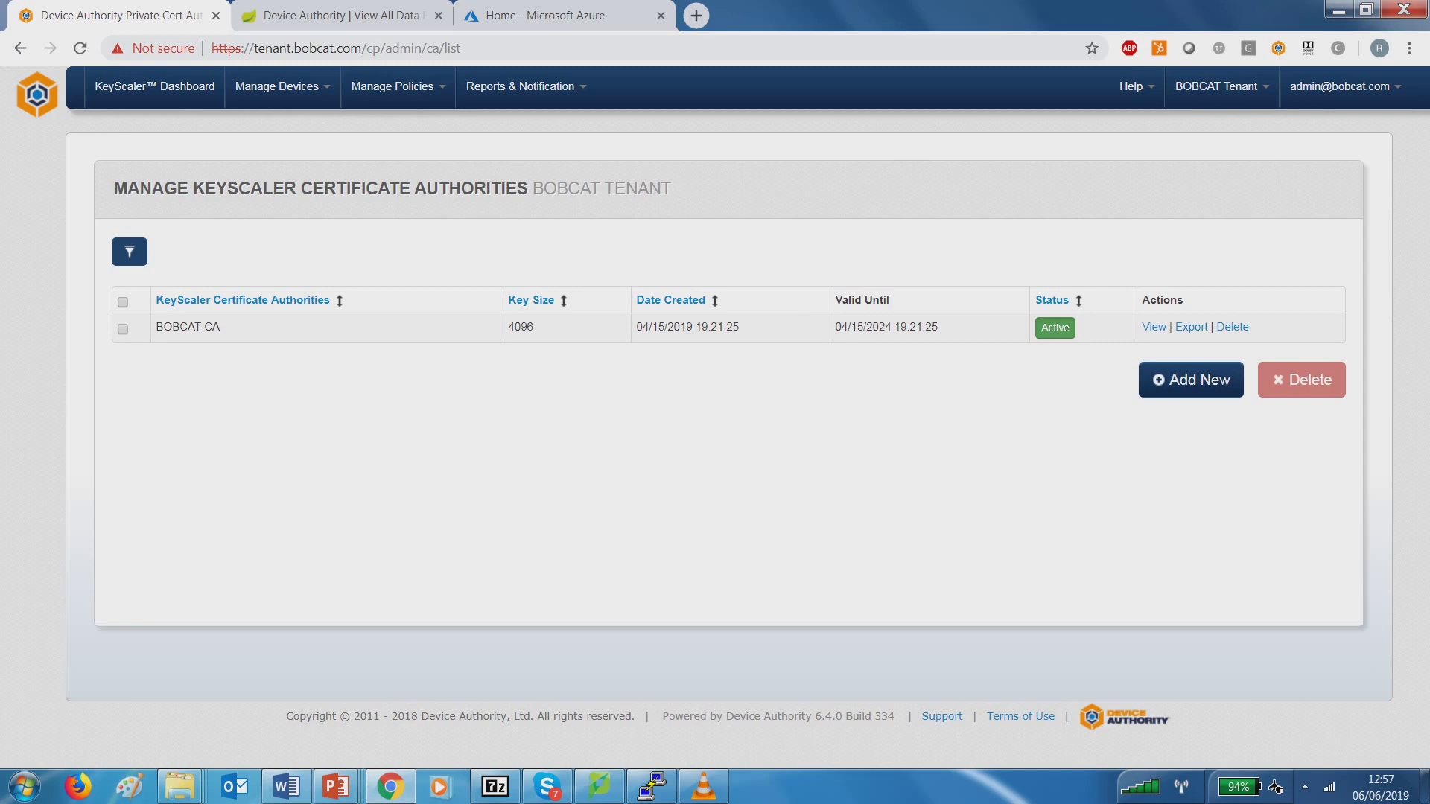
click(1153, 327)
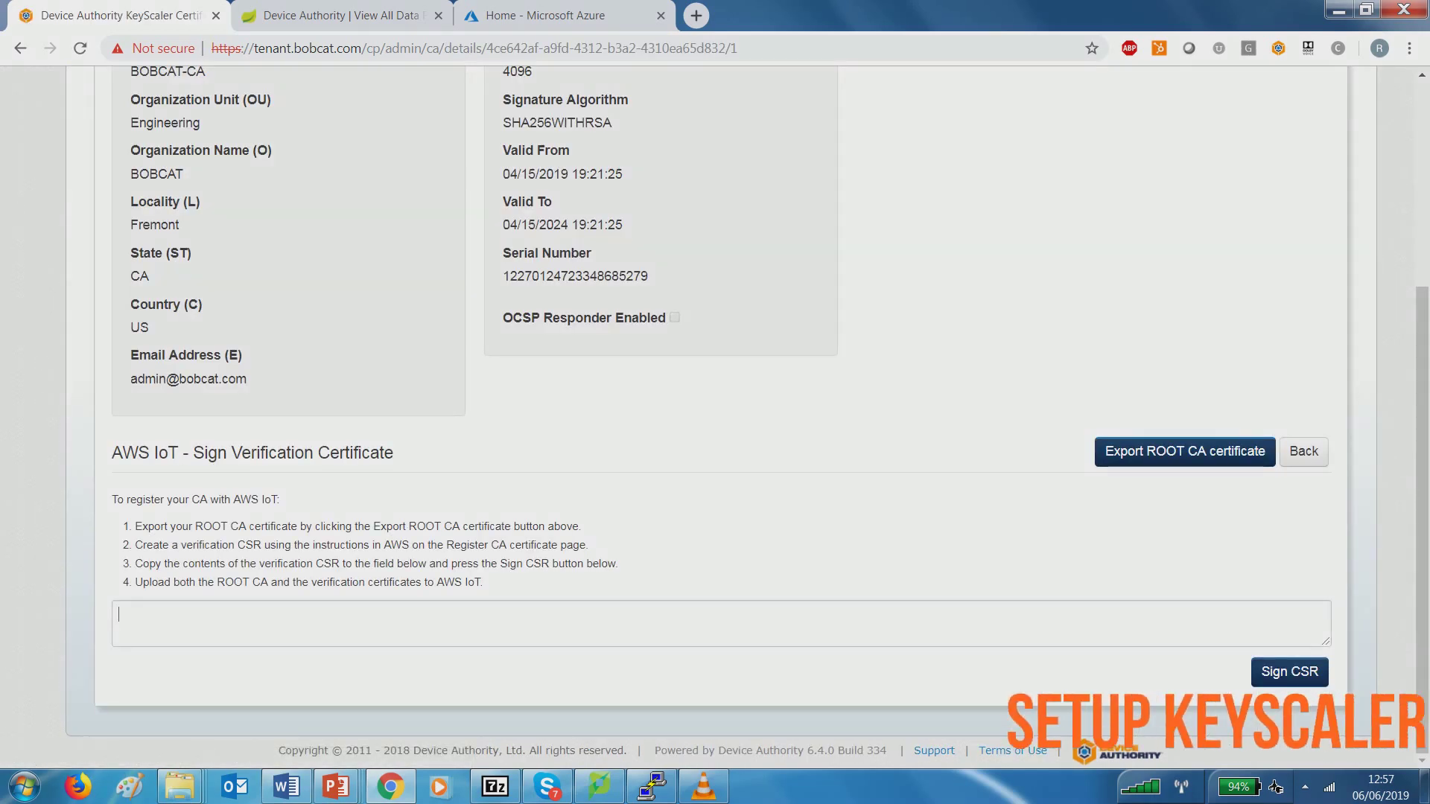
drag(1422, 446, 1422, 428)
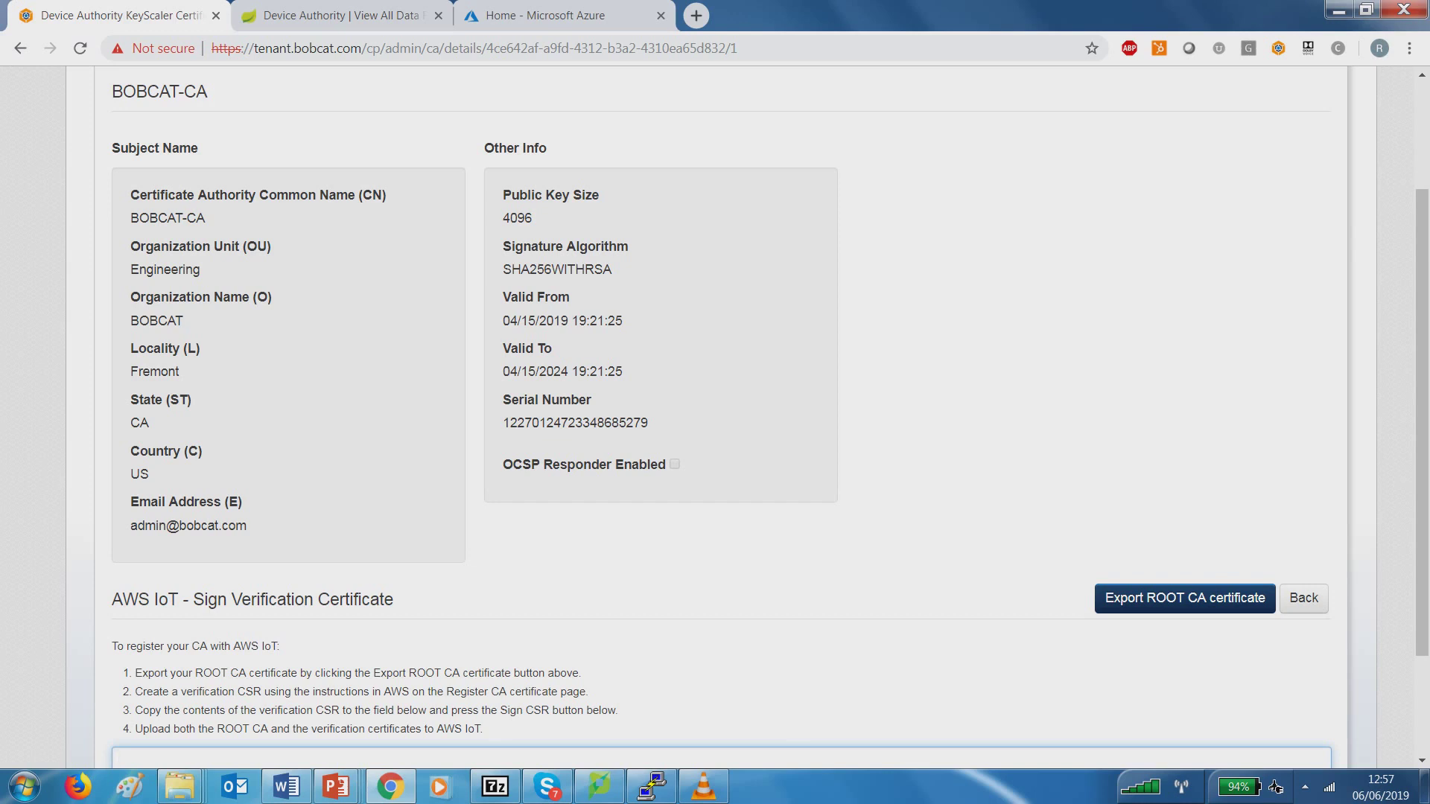
drag(1422, 427, 1422, 318)
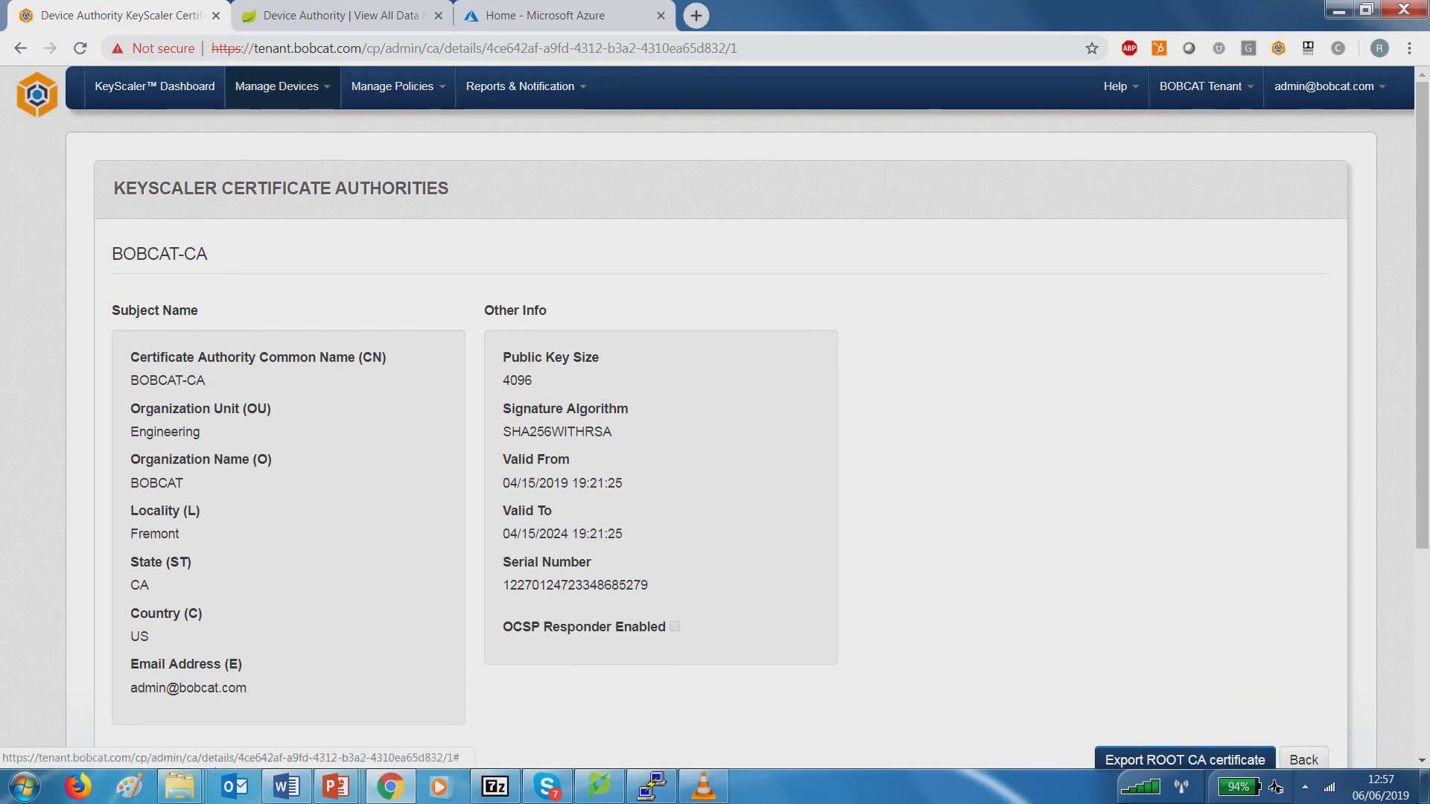
- Open the Azure DPS Demo policy under KeyScaler Issued Cert Policies and scroll through its settings
click(392, 87)
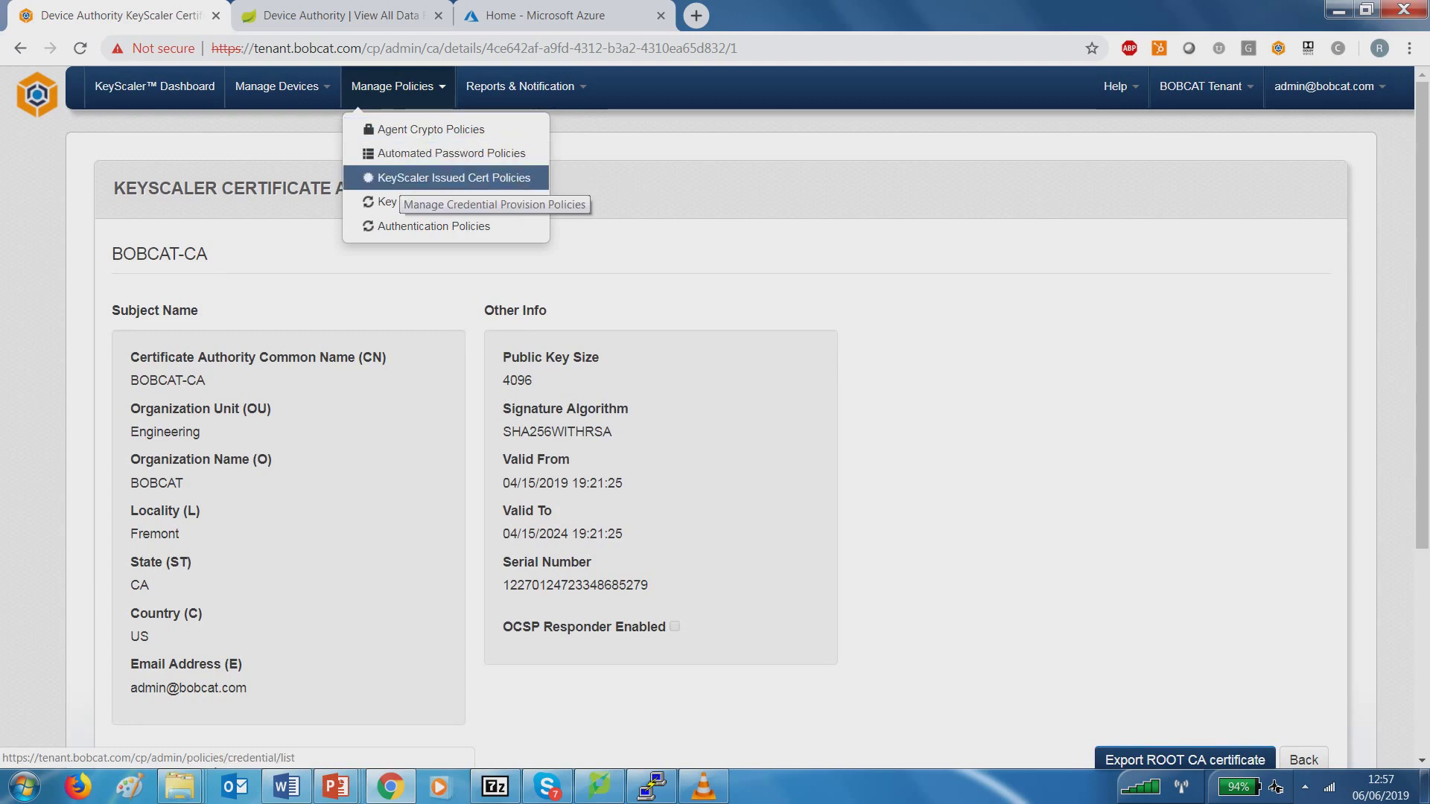
click(406, 178)
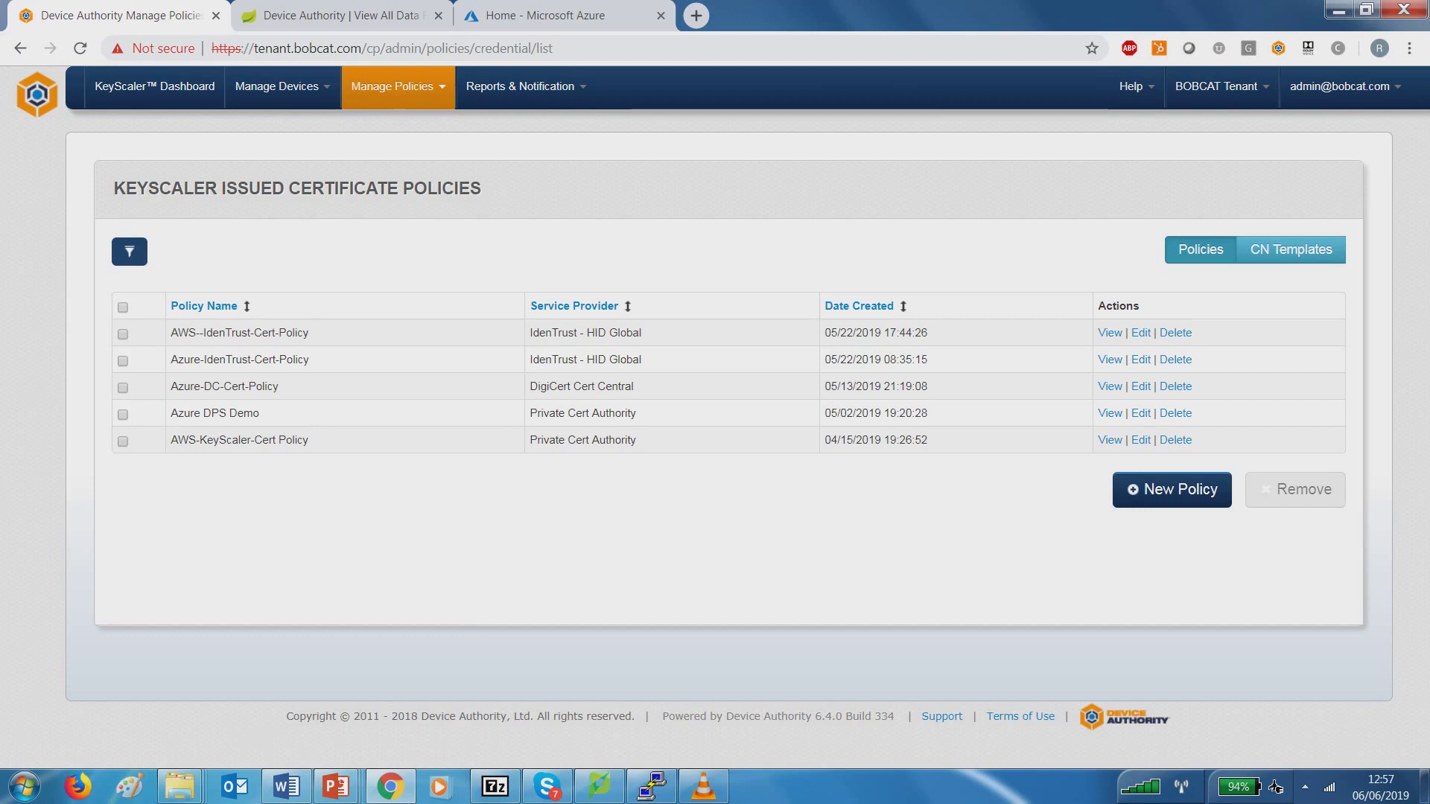
click(1109, 413)
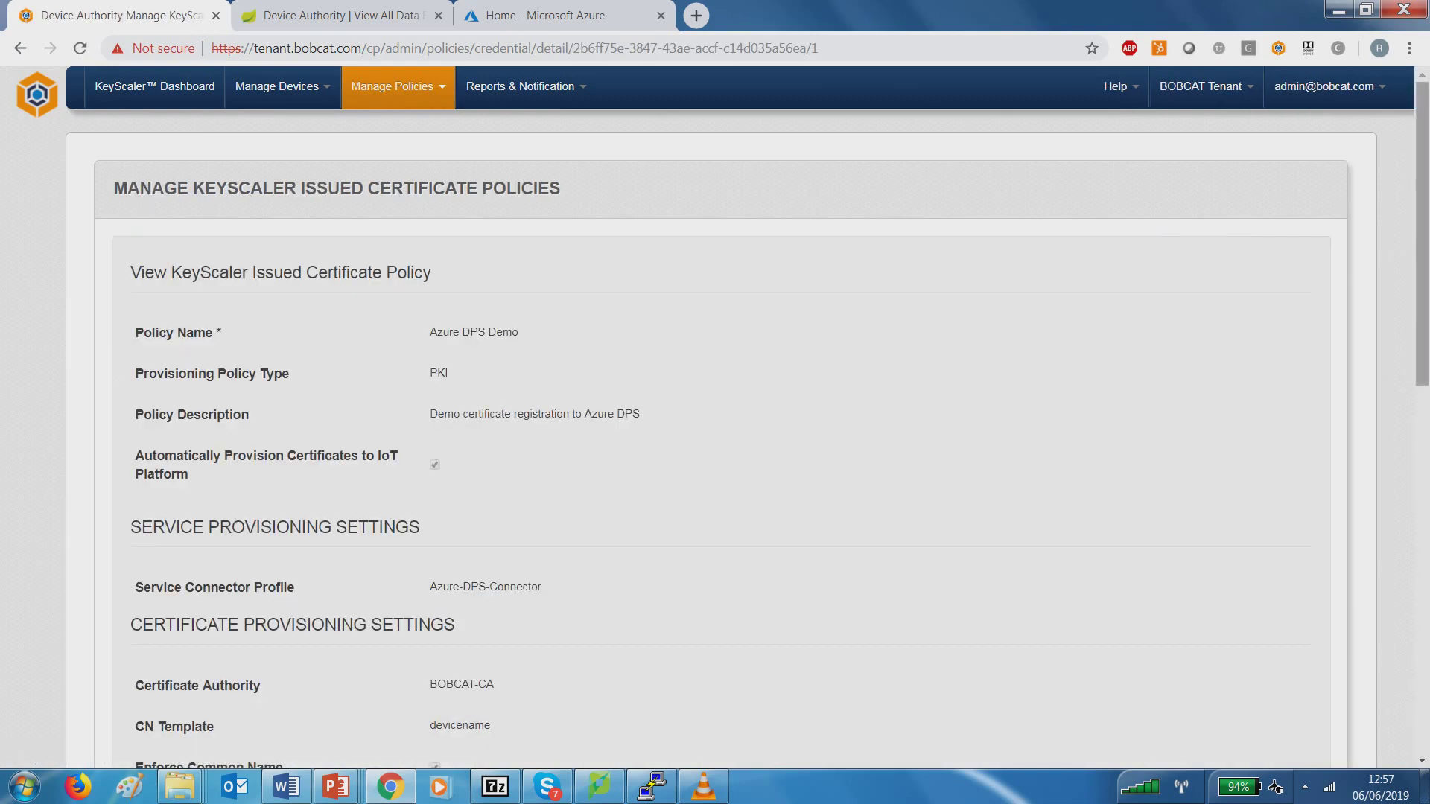
scroll(714, 417, down, 2)
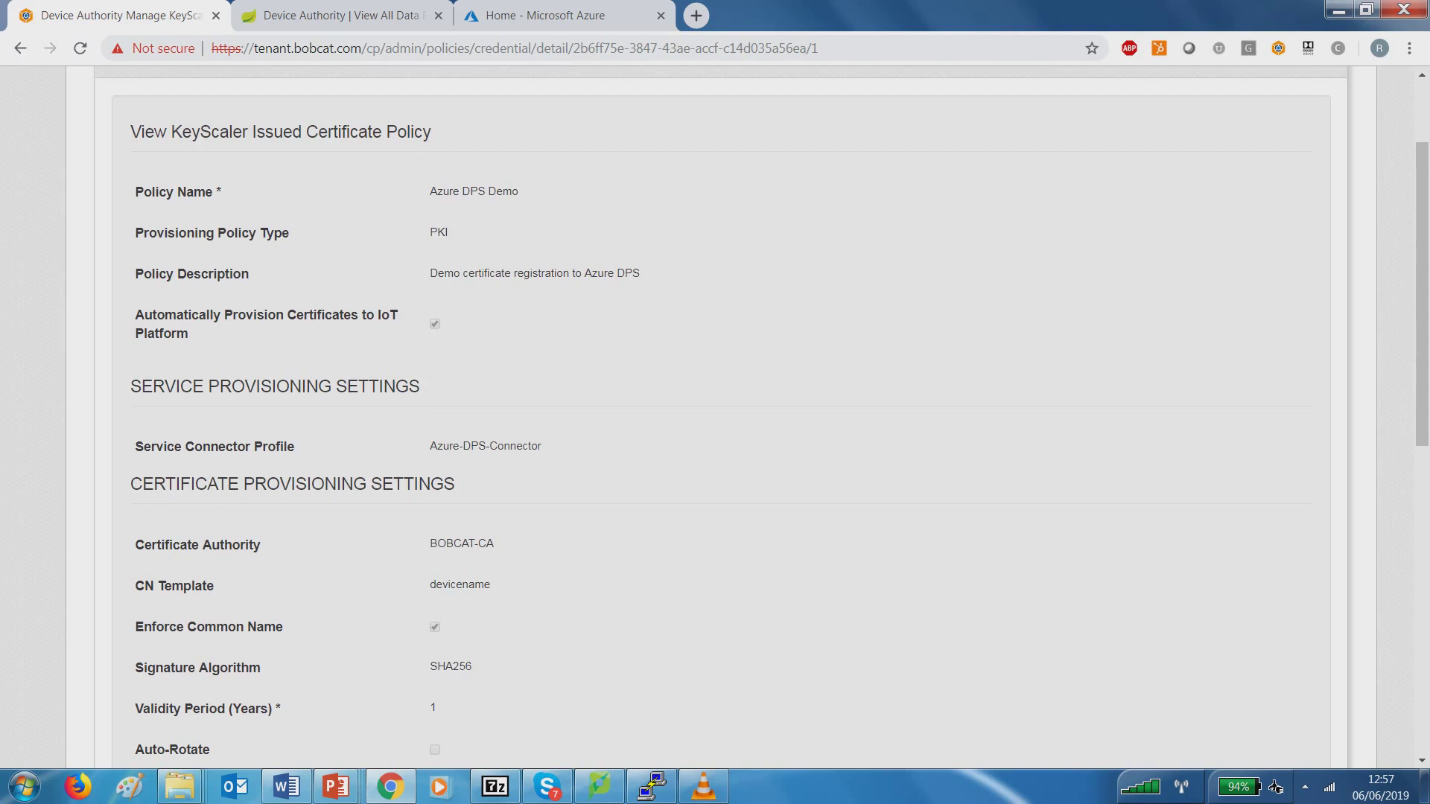
scroll(715, 417, down, 4)
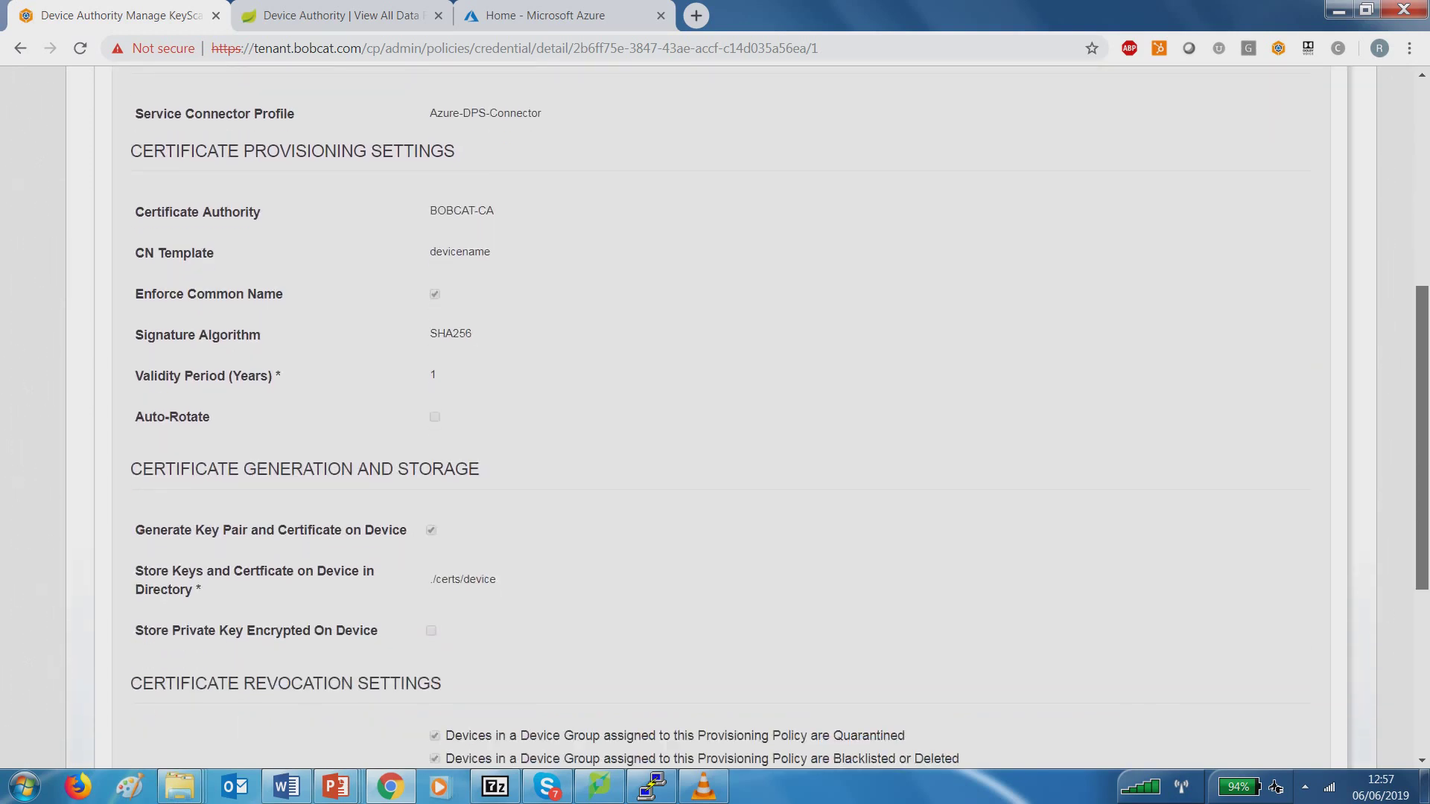
scroll(715, 417, down, 1)
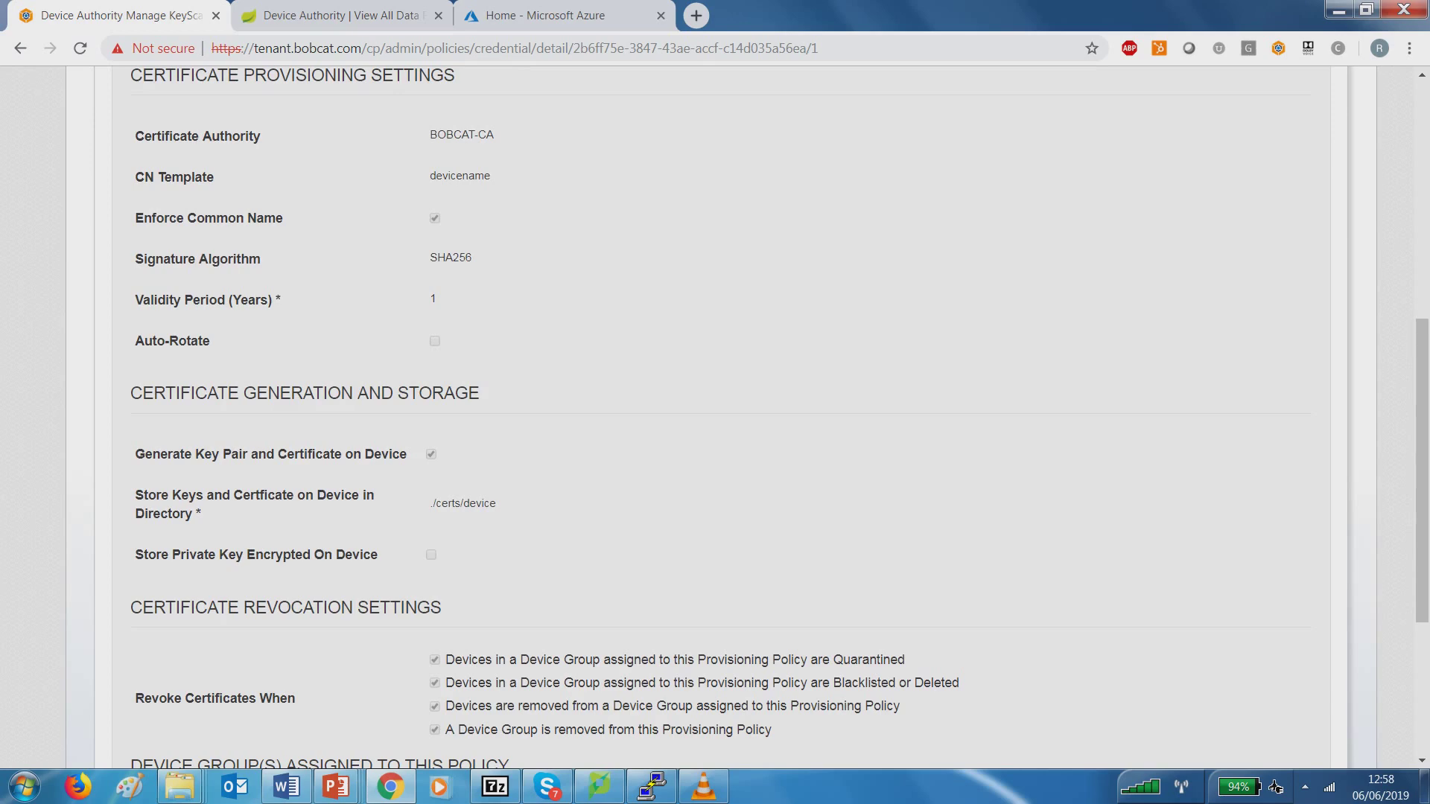
scroll(714, 417, down, 3)
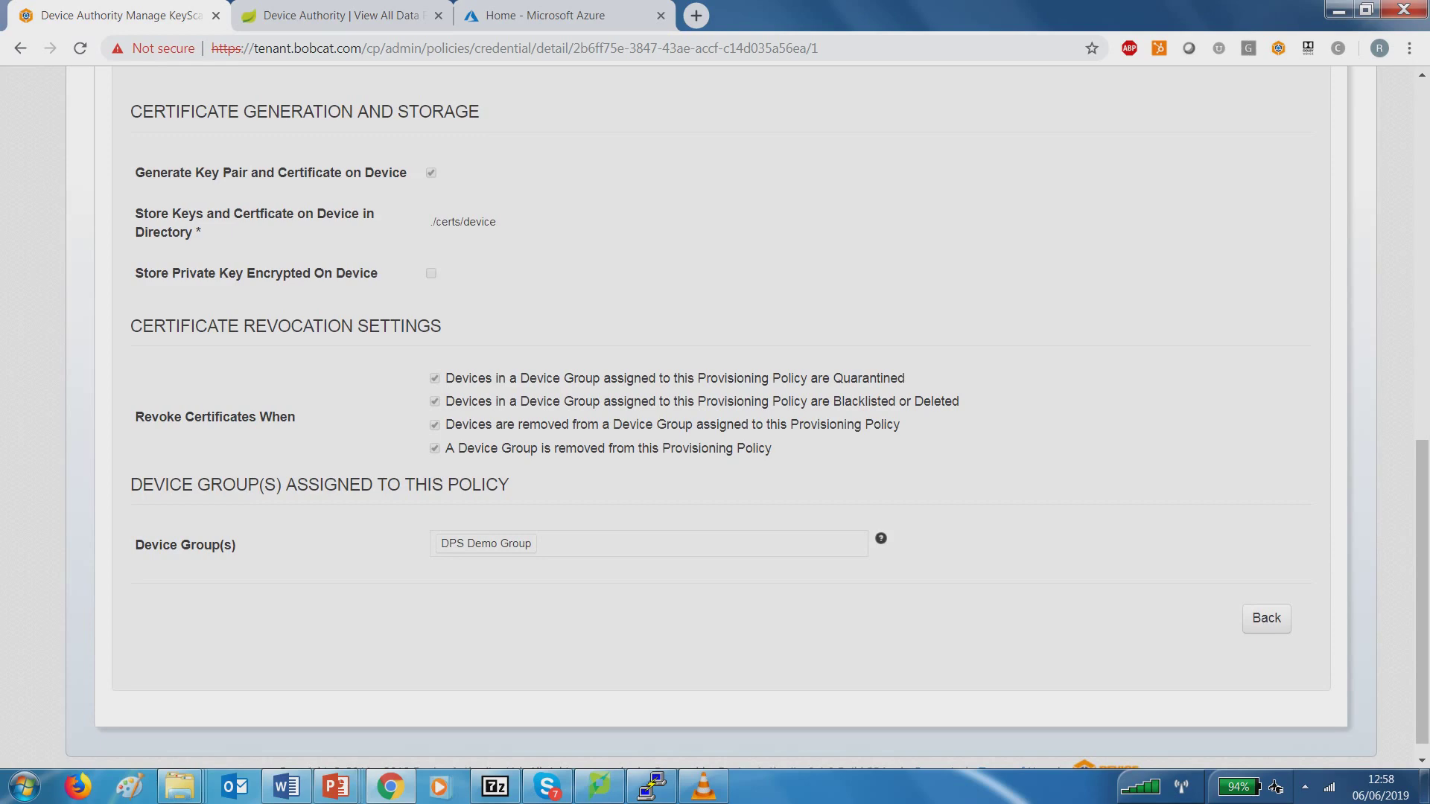
scroll(715, 417, up, 10)
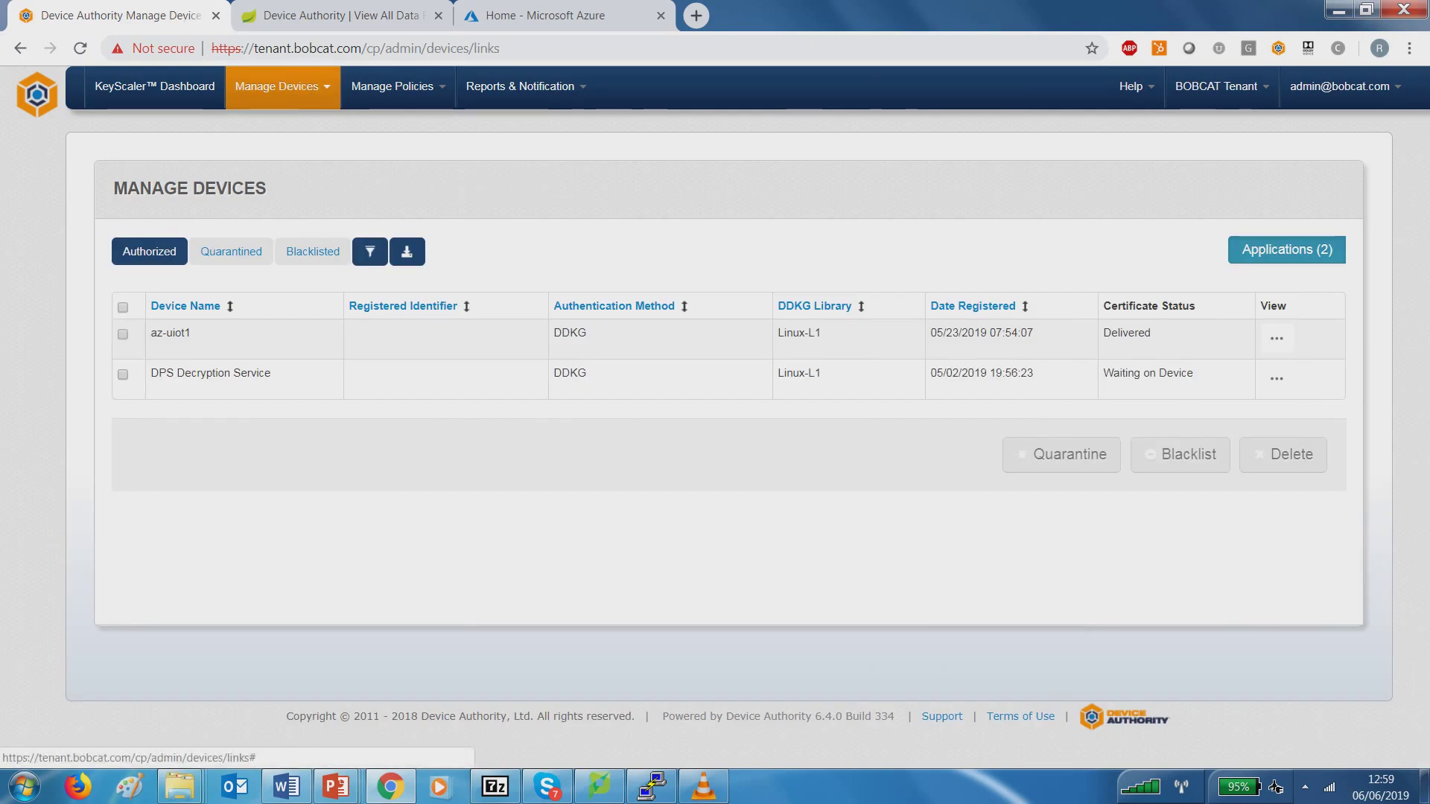
- View DPS Demo Group and review its three policies, including Demo Decryption, and its member device
click(276, 86)
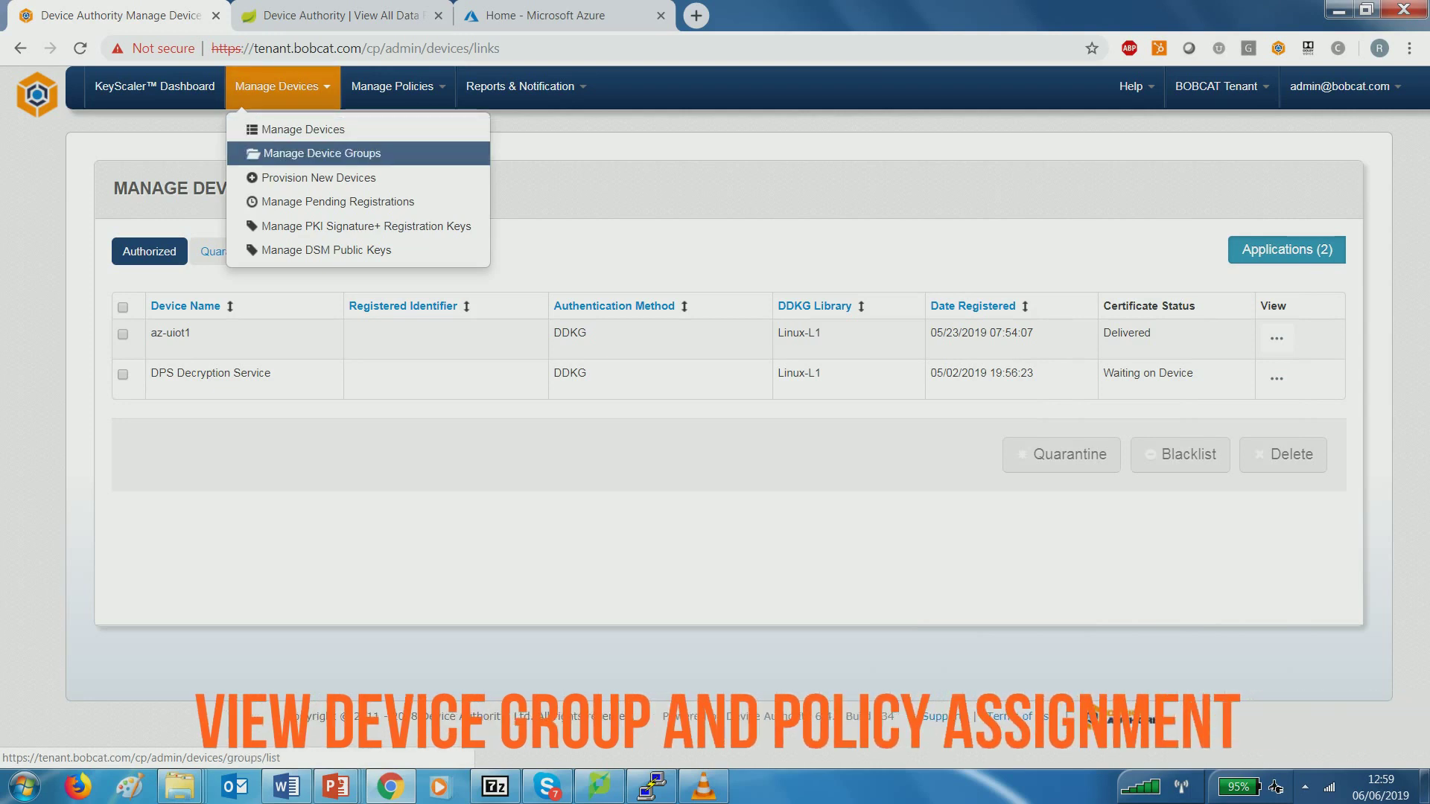
click(321, 154)
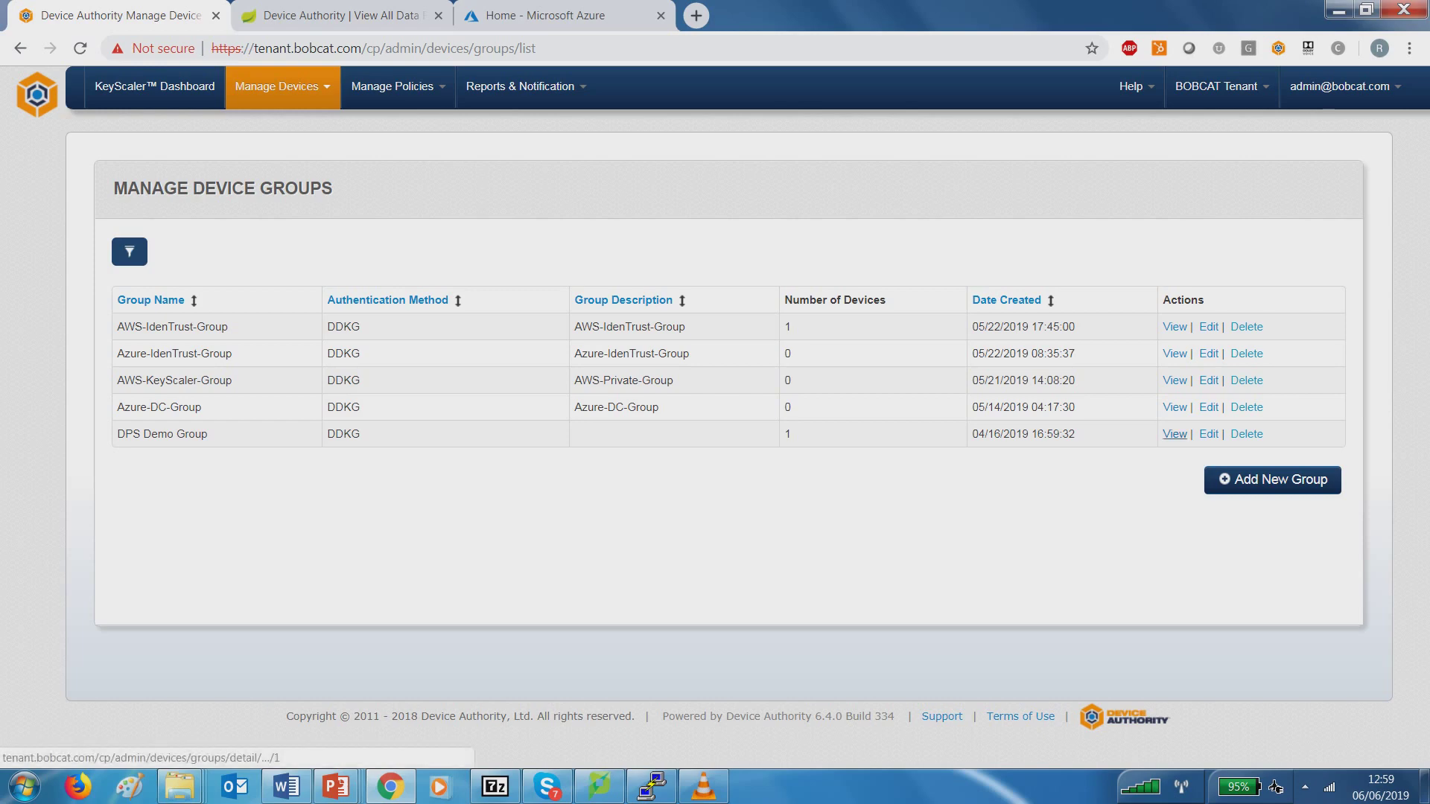
click(1174, 434)
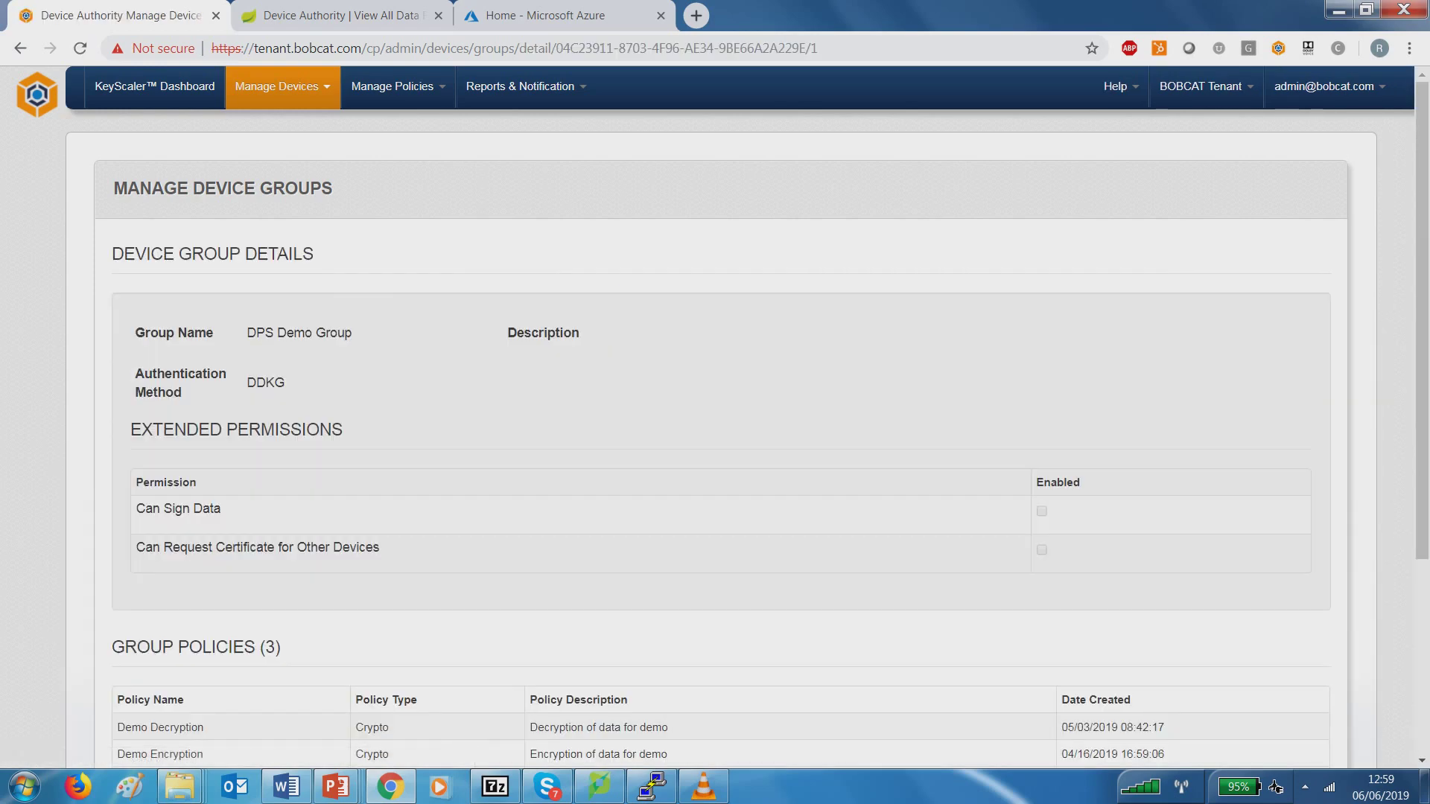
scroll(715, 417, down, 3)
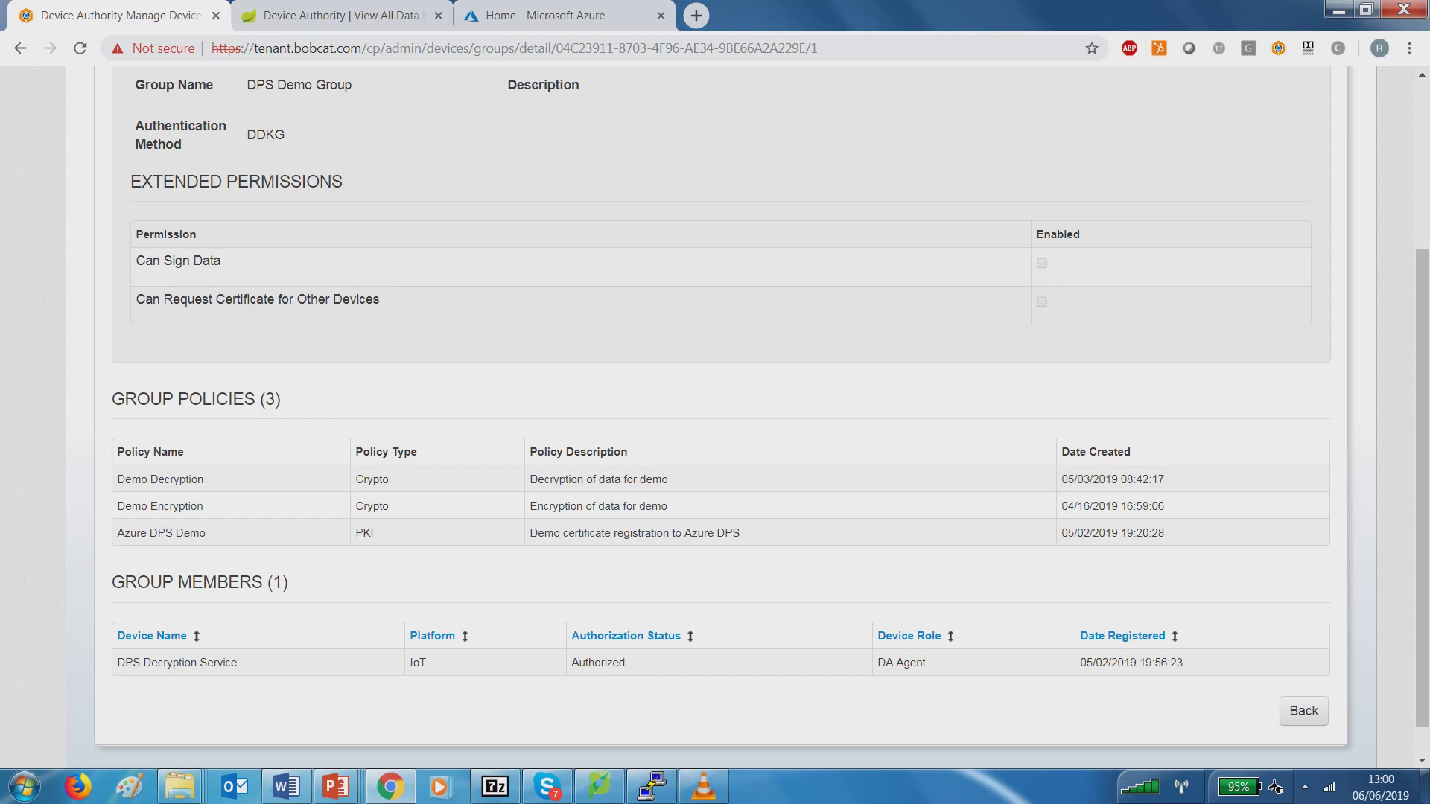
drag(117, 478, 198, 479)
click(199, 480)
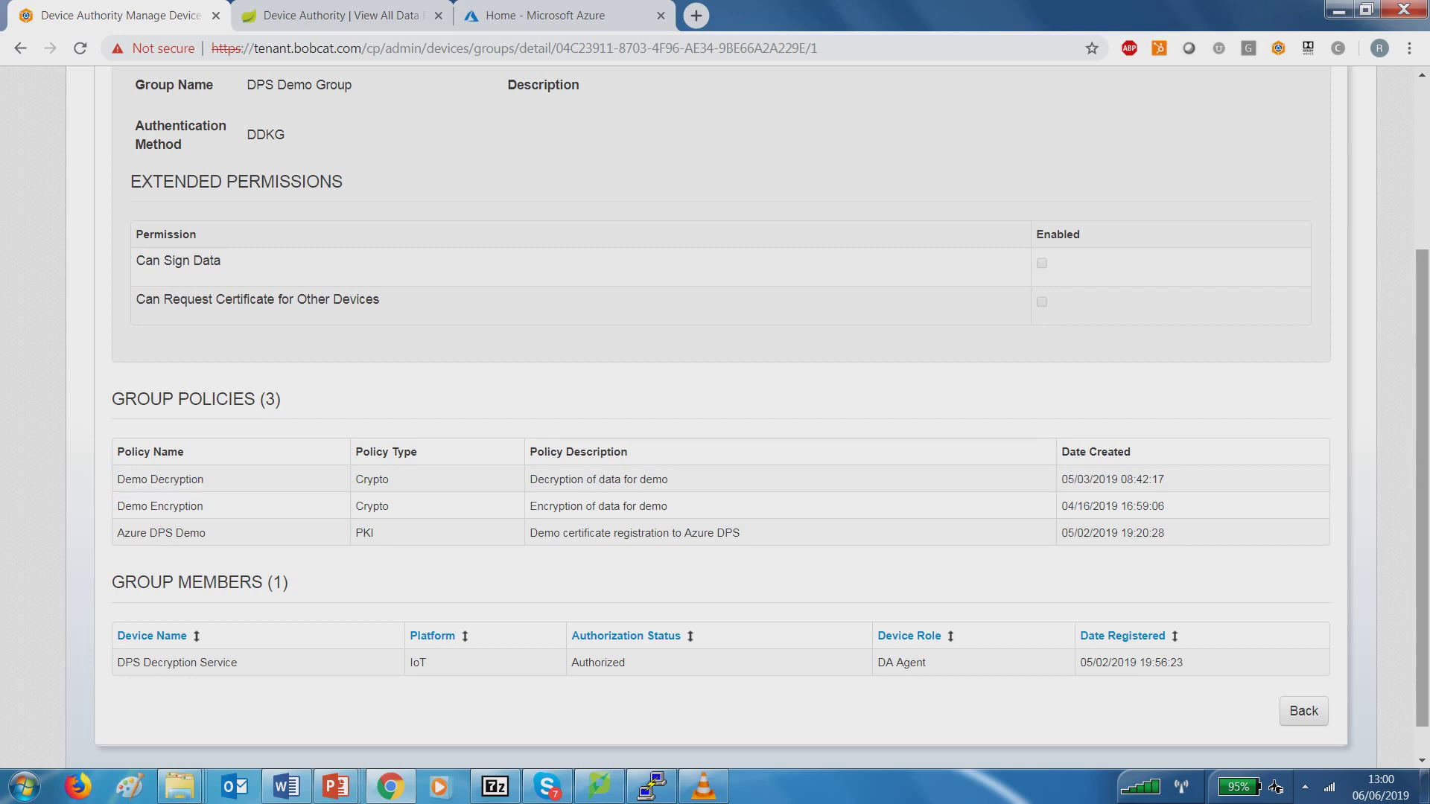
right_click(1421, 209)
click(1421, 206)
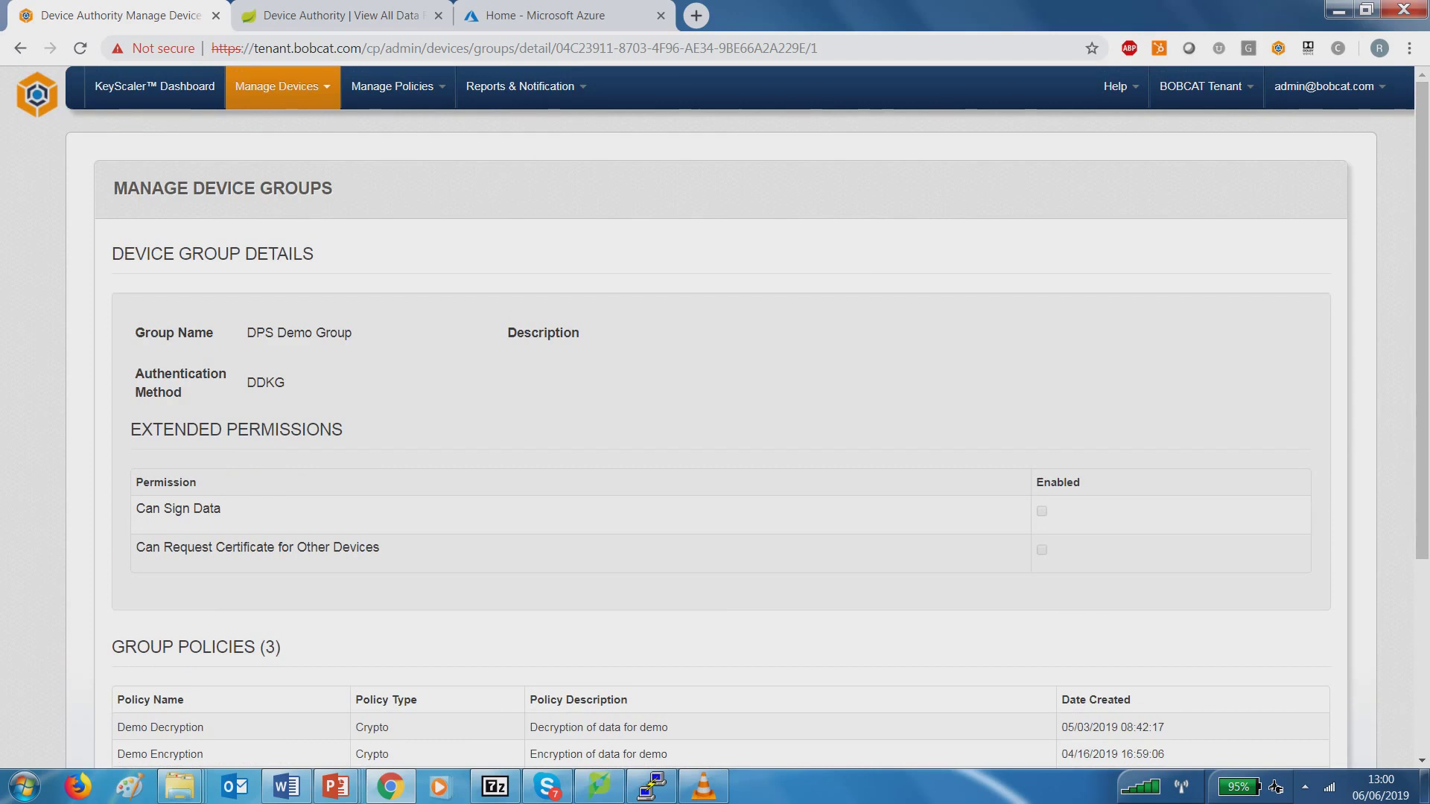
click(276, 85)
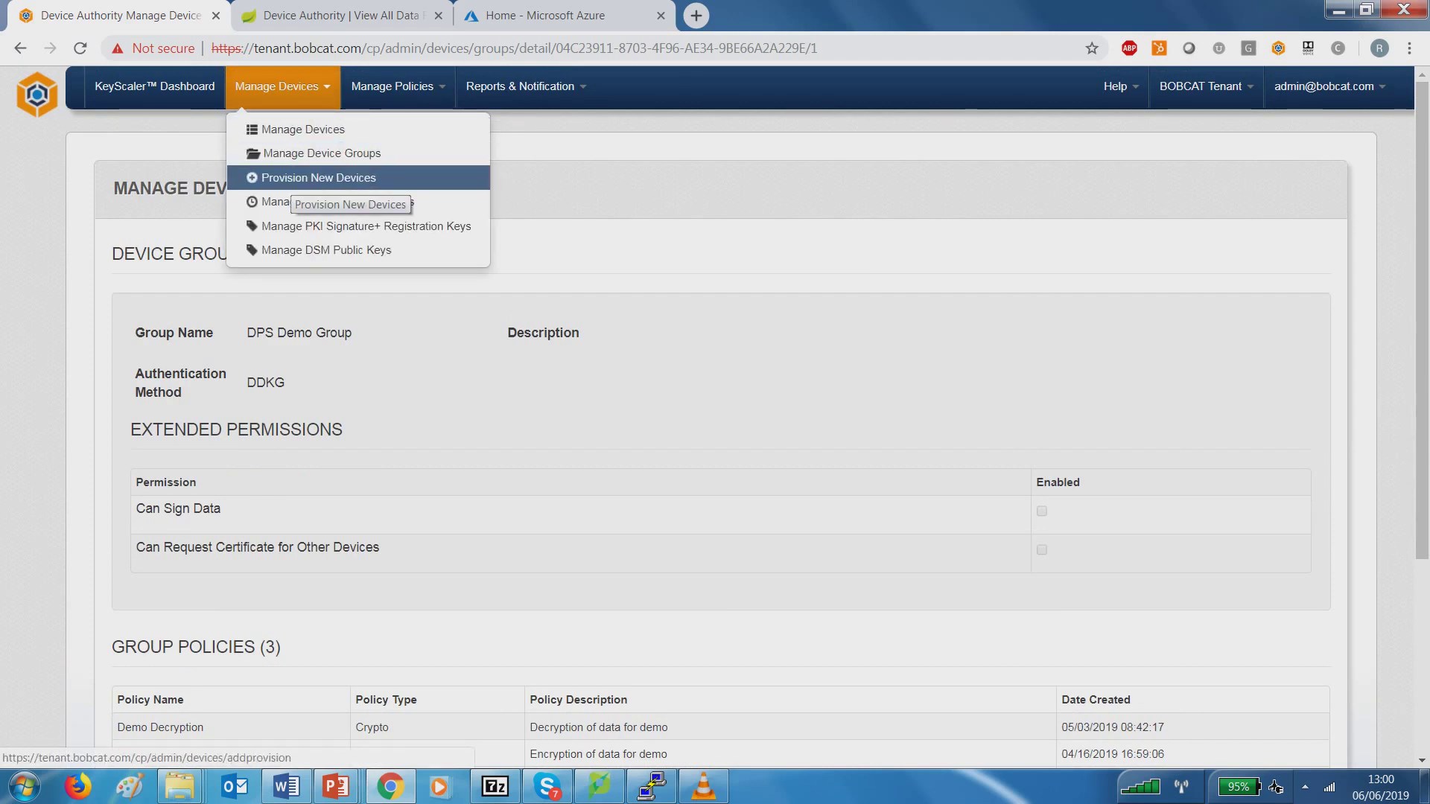
- Provision device dps-demo-client, with authorization identifier dps-demo-client, in DPS Demo Group
click(312, 177)
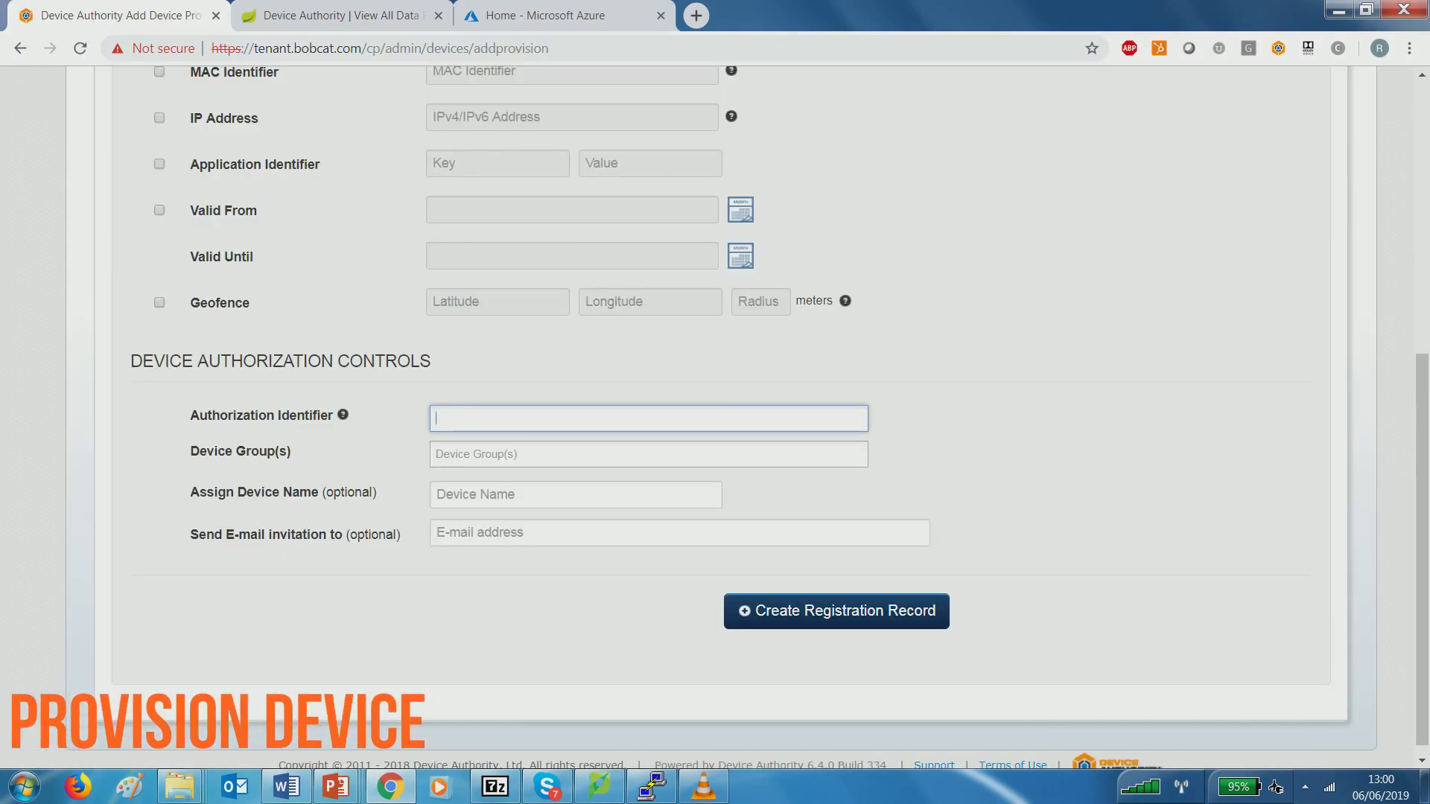
text(dps)
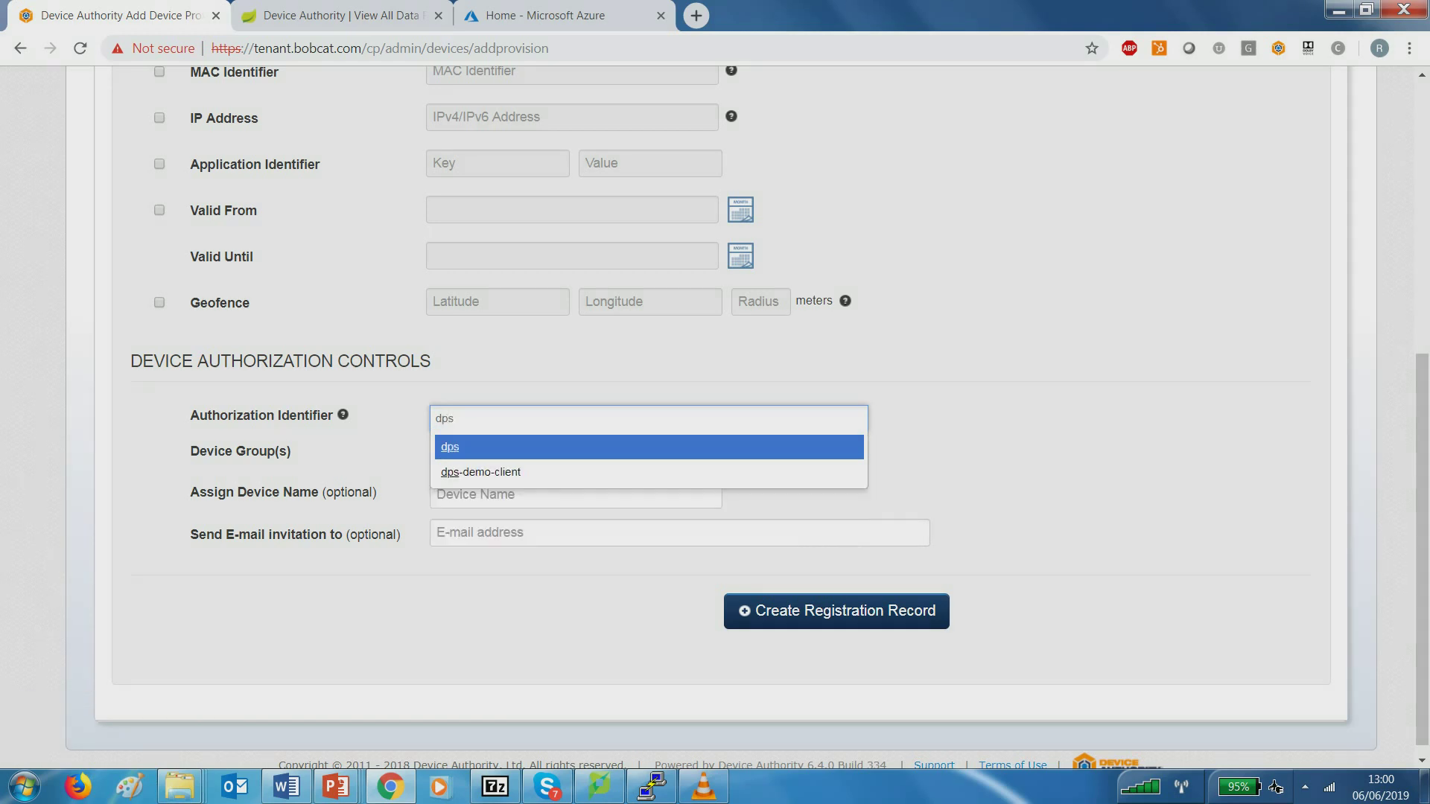
key(Down)
key(Return)
click(476, 454)
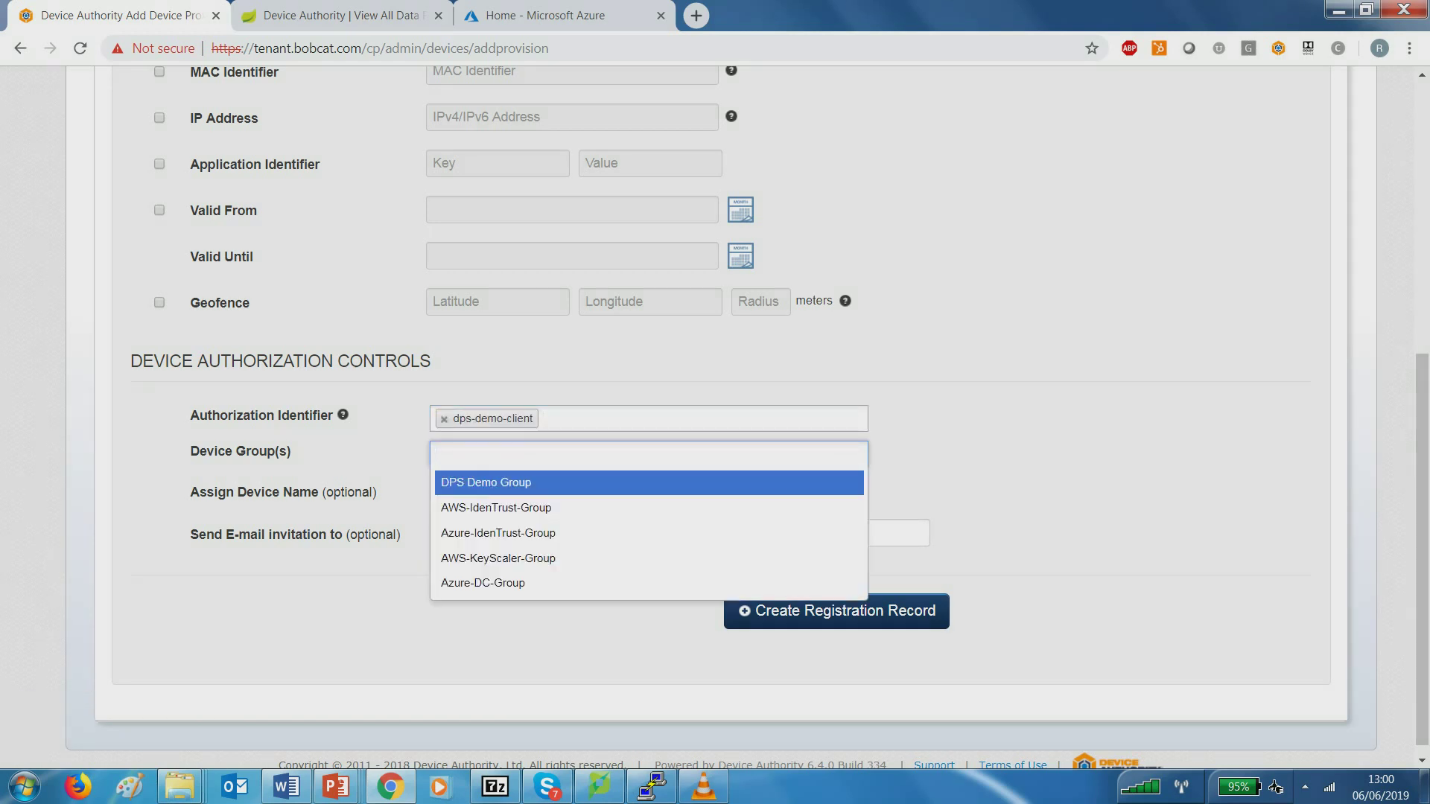
key(Return)
key(Tab)
text(dps)
key(Down)
key(Return)
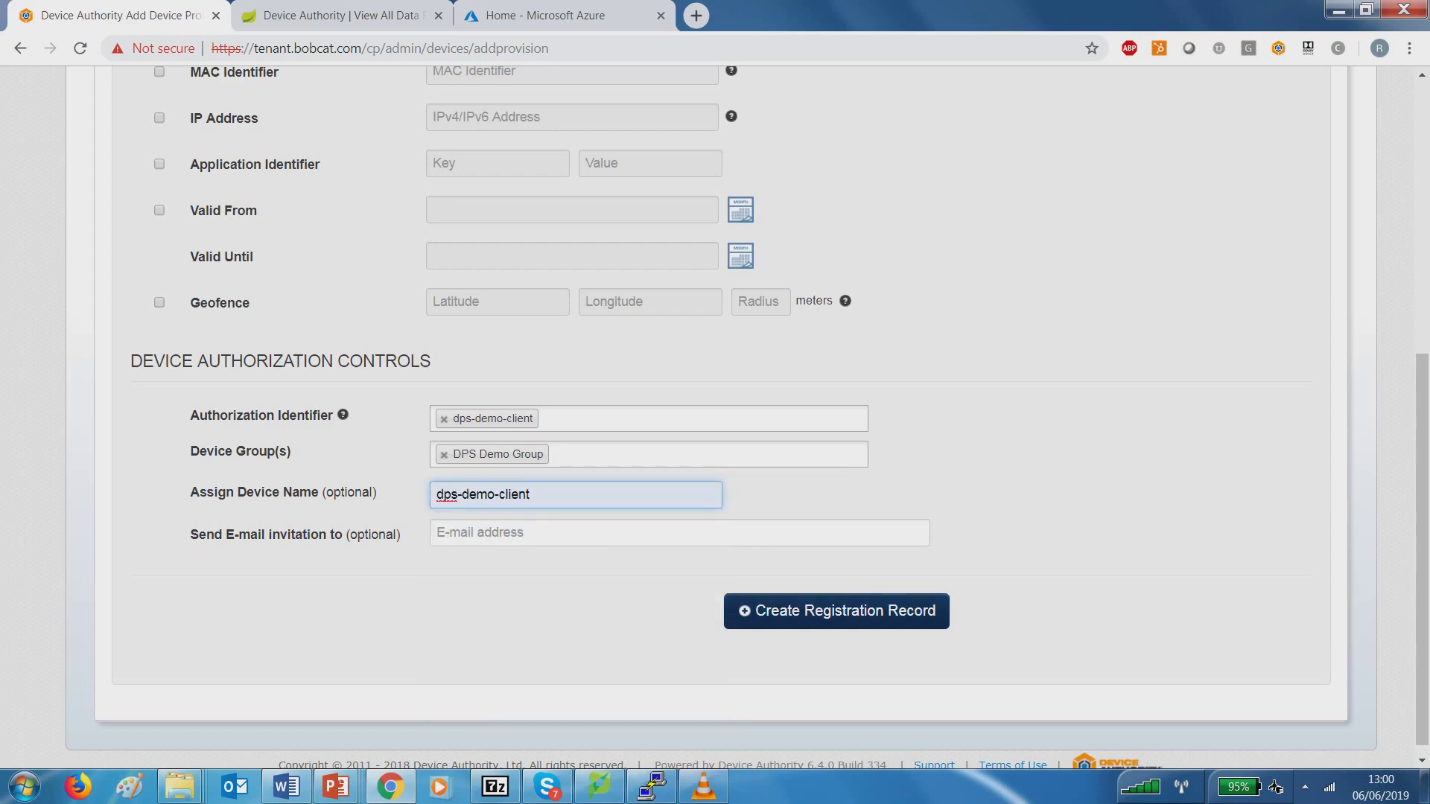
click(836, 611)
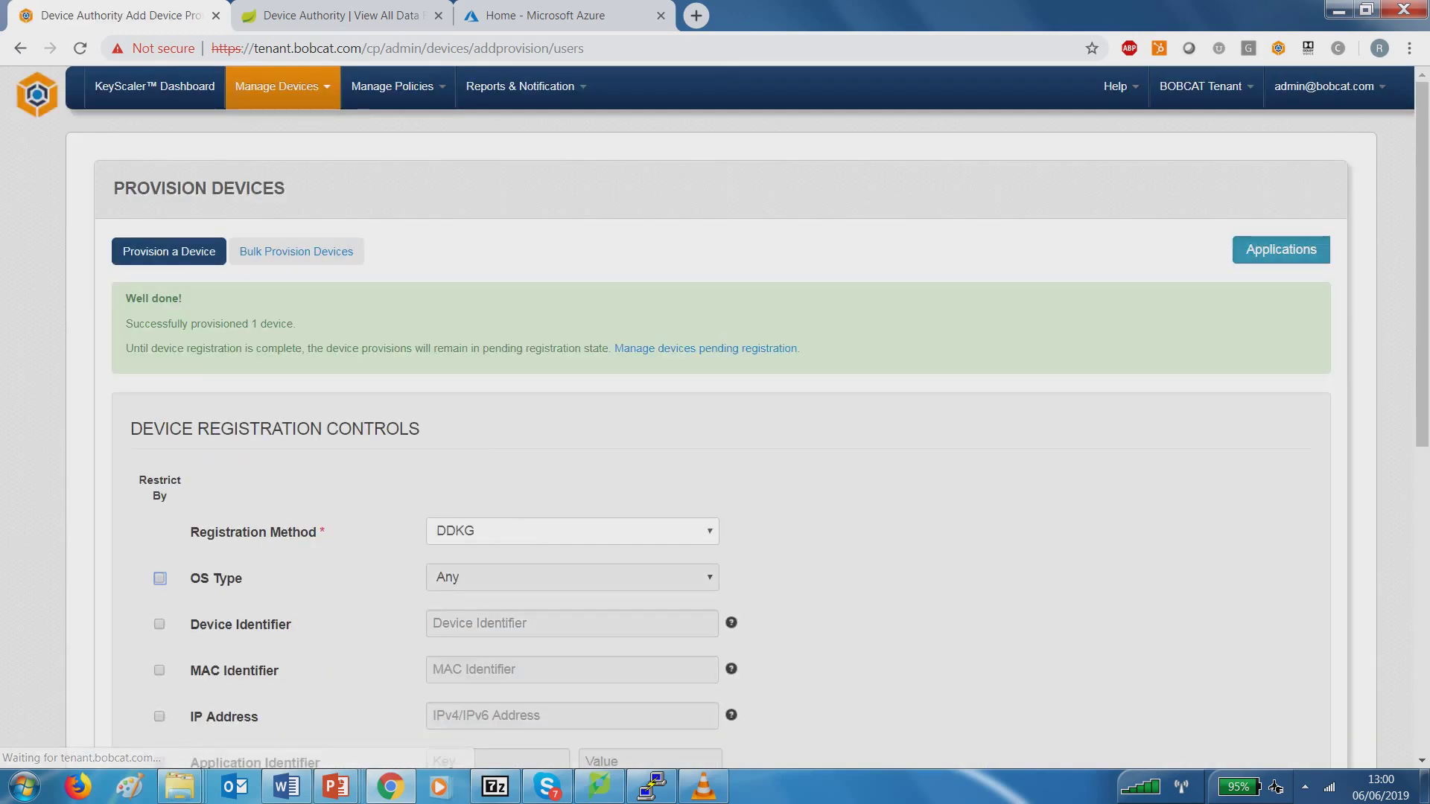
- Follow the confirmation's link to the devices pending registration list
scroll(721, 417, up, 3)
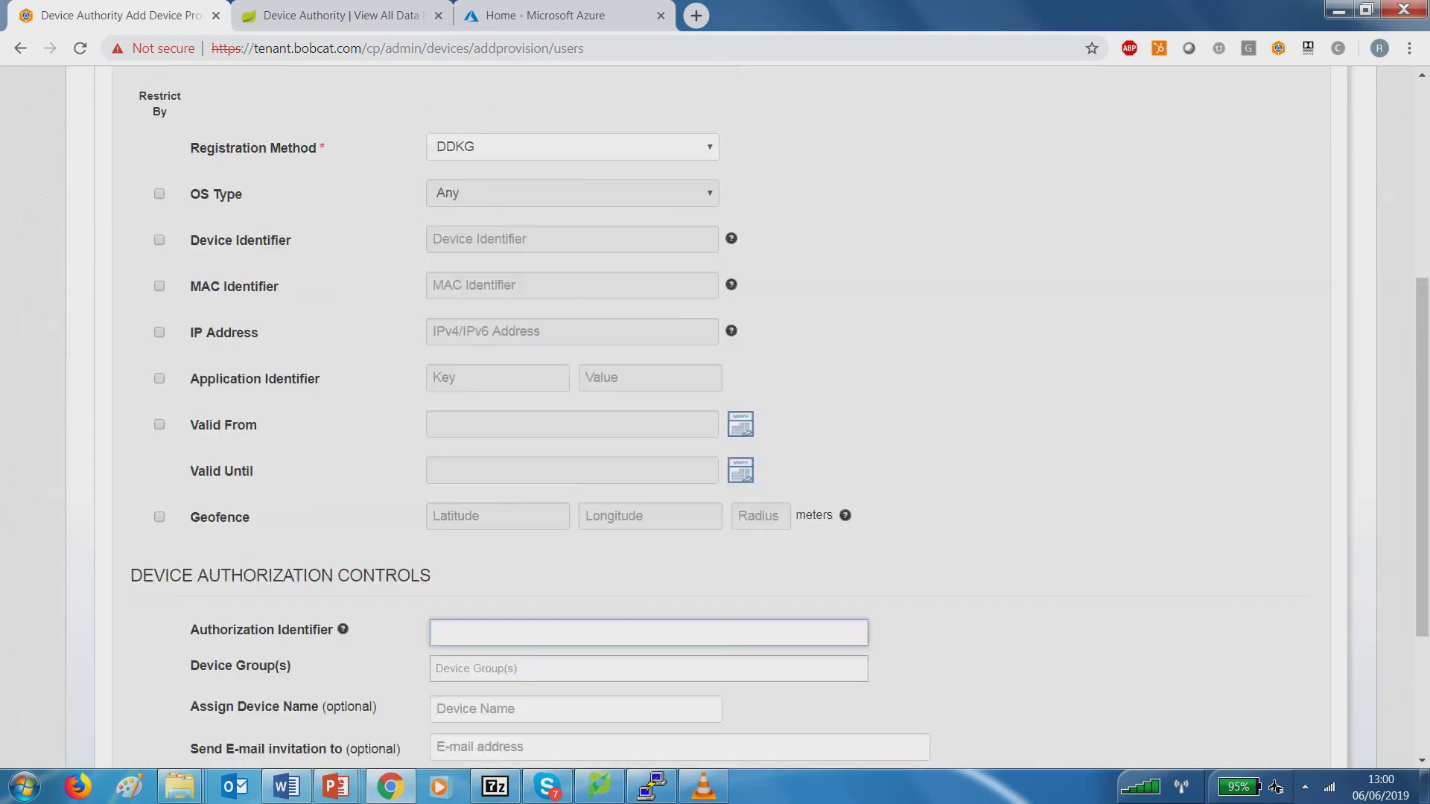
drag(1421, 458, 1421, 261)
click(671, 348)
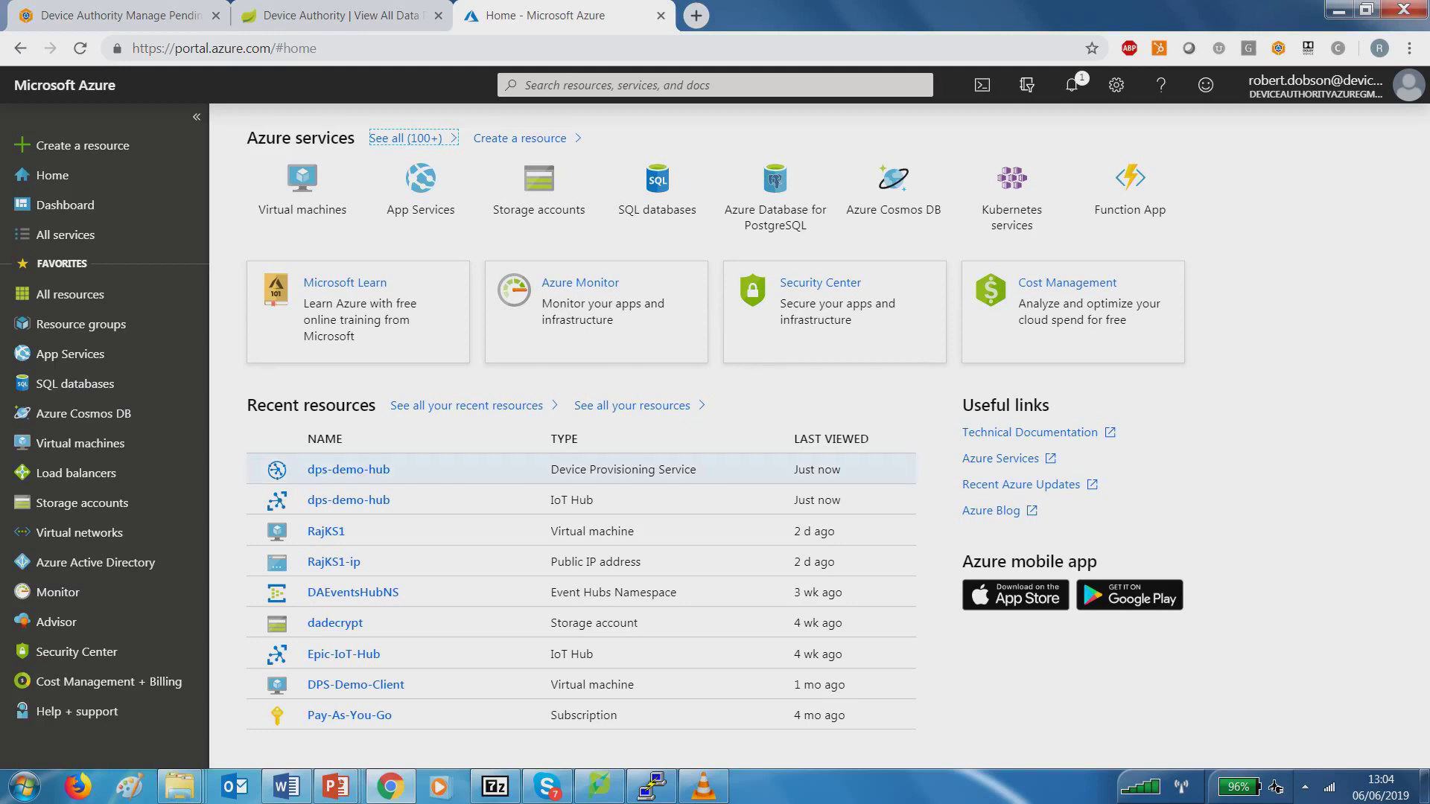
click(348, 469)
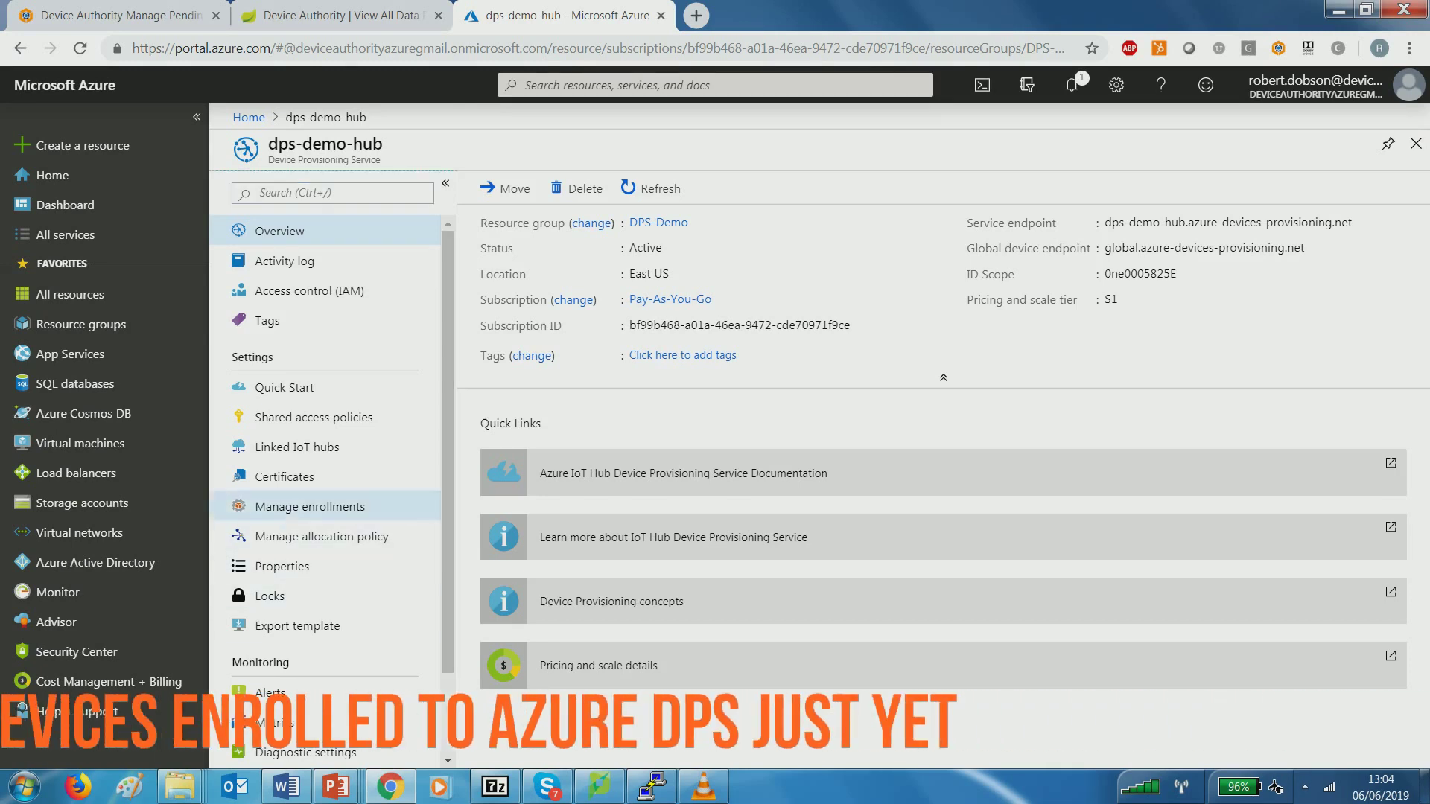
click(309, 506)
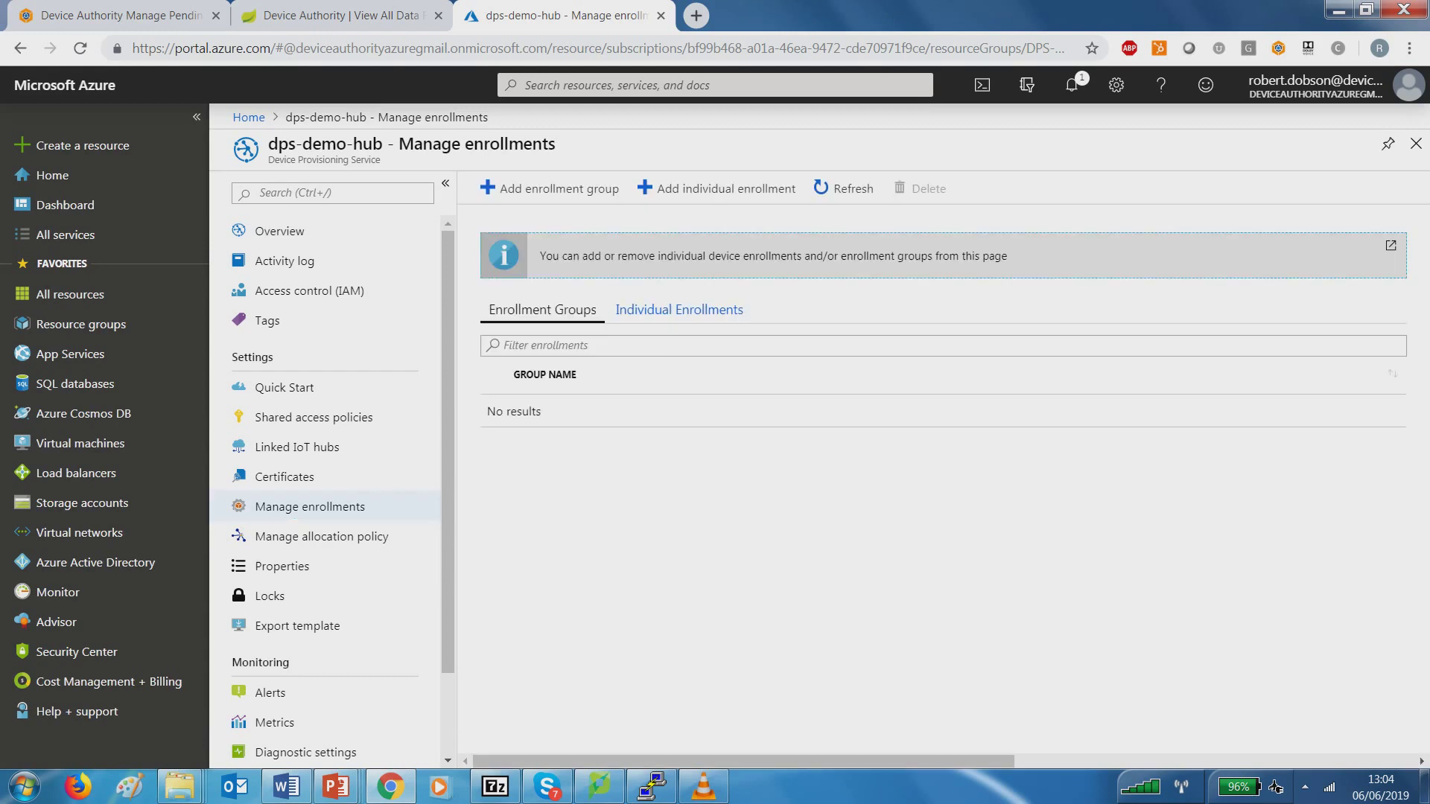
click(679, 310)
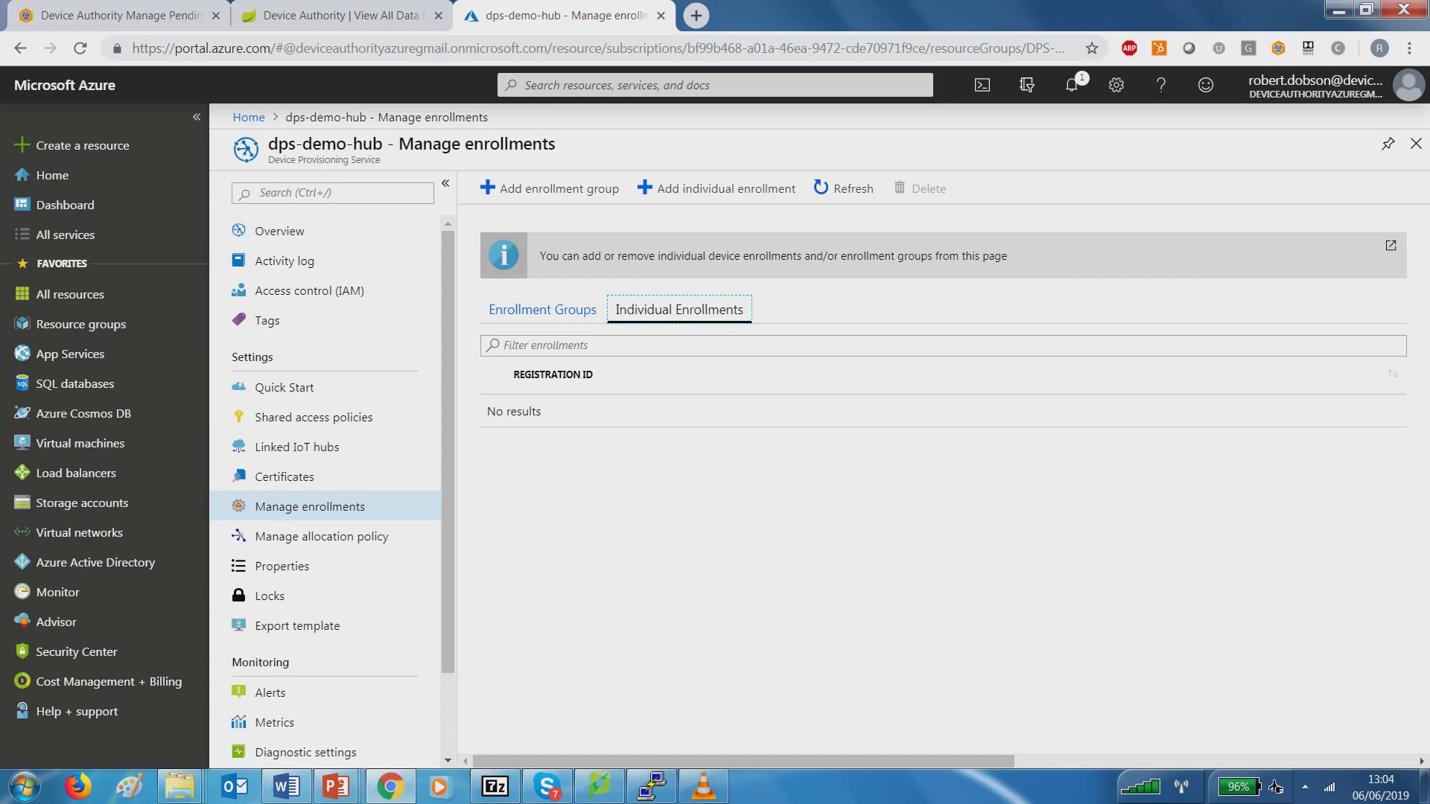
click(1414, 143)
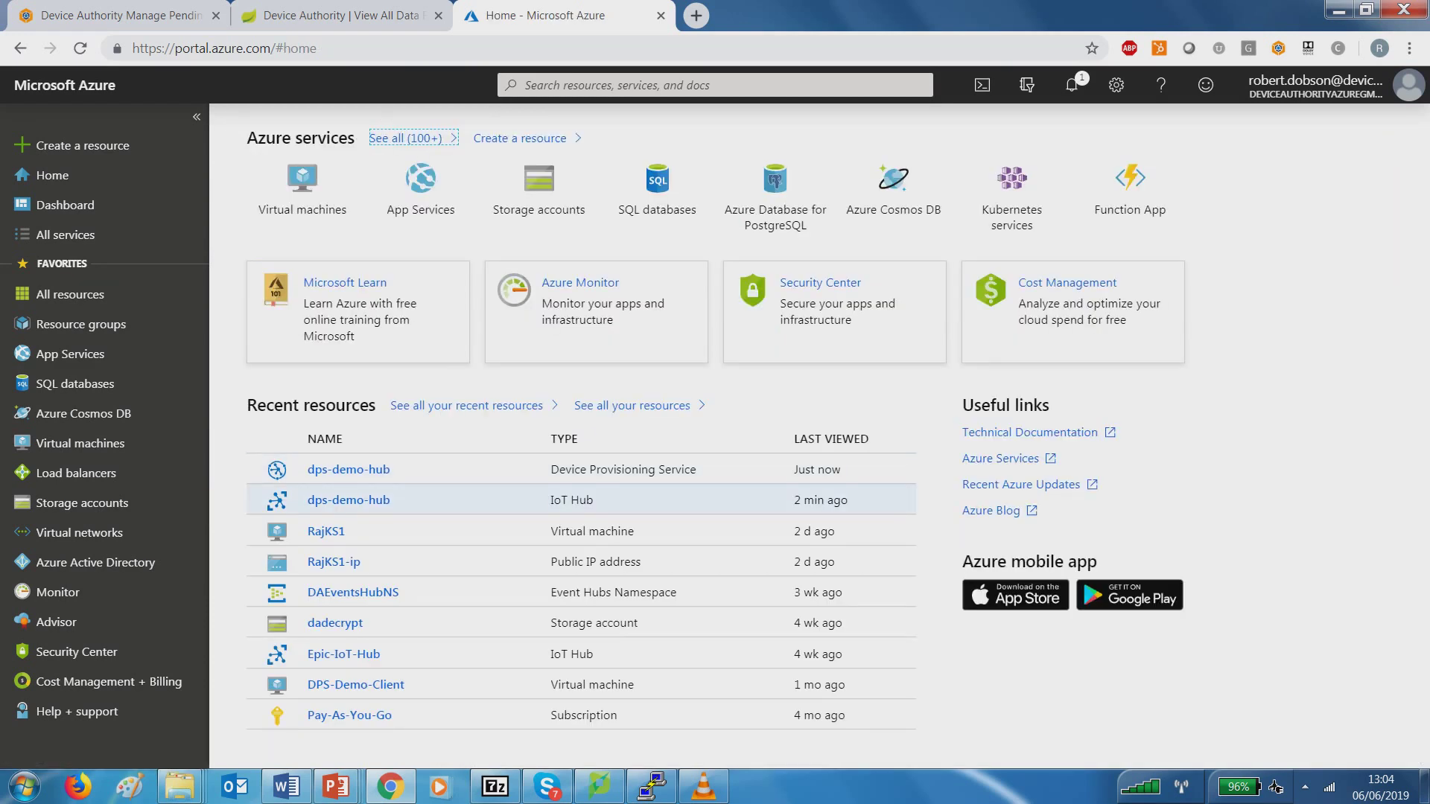
click(349, 499)
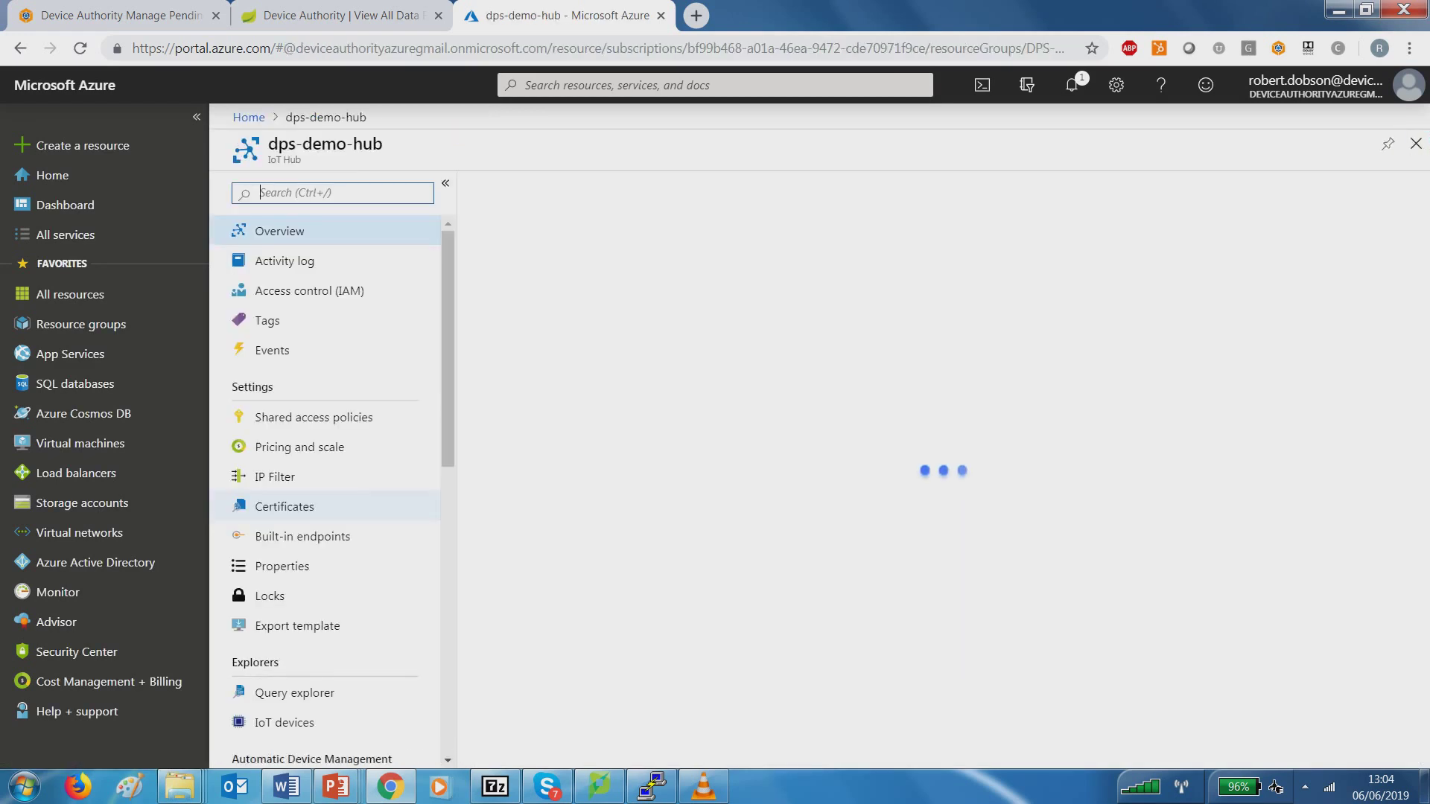
click(283, 722)
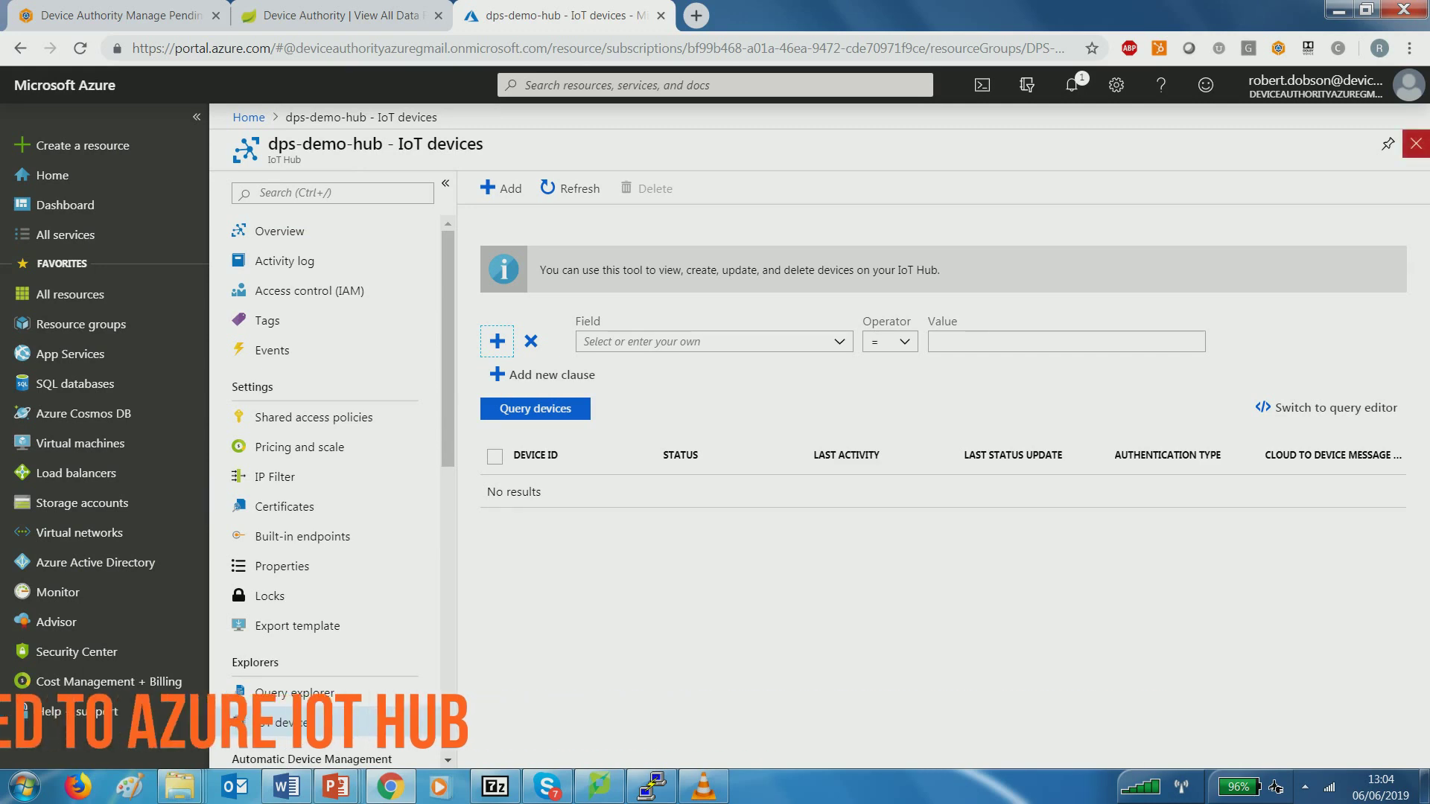
click(1415, 143)
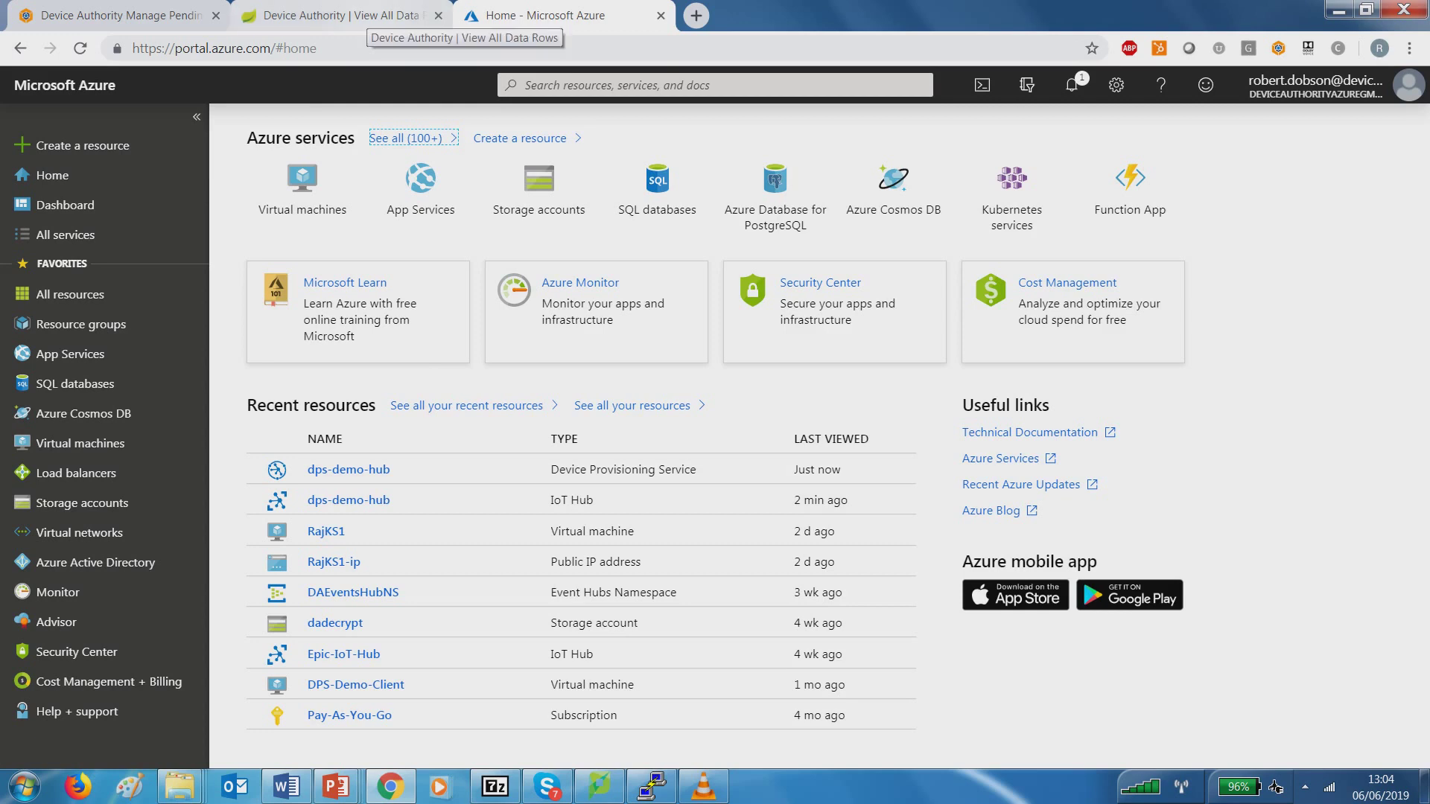
click(369, 15)
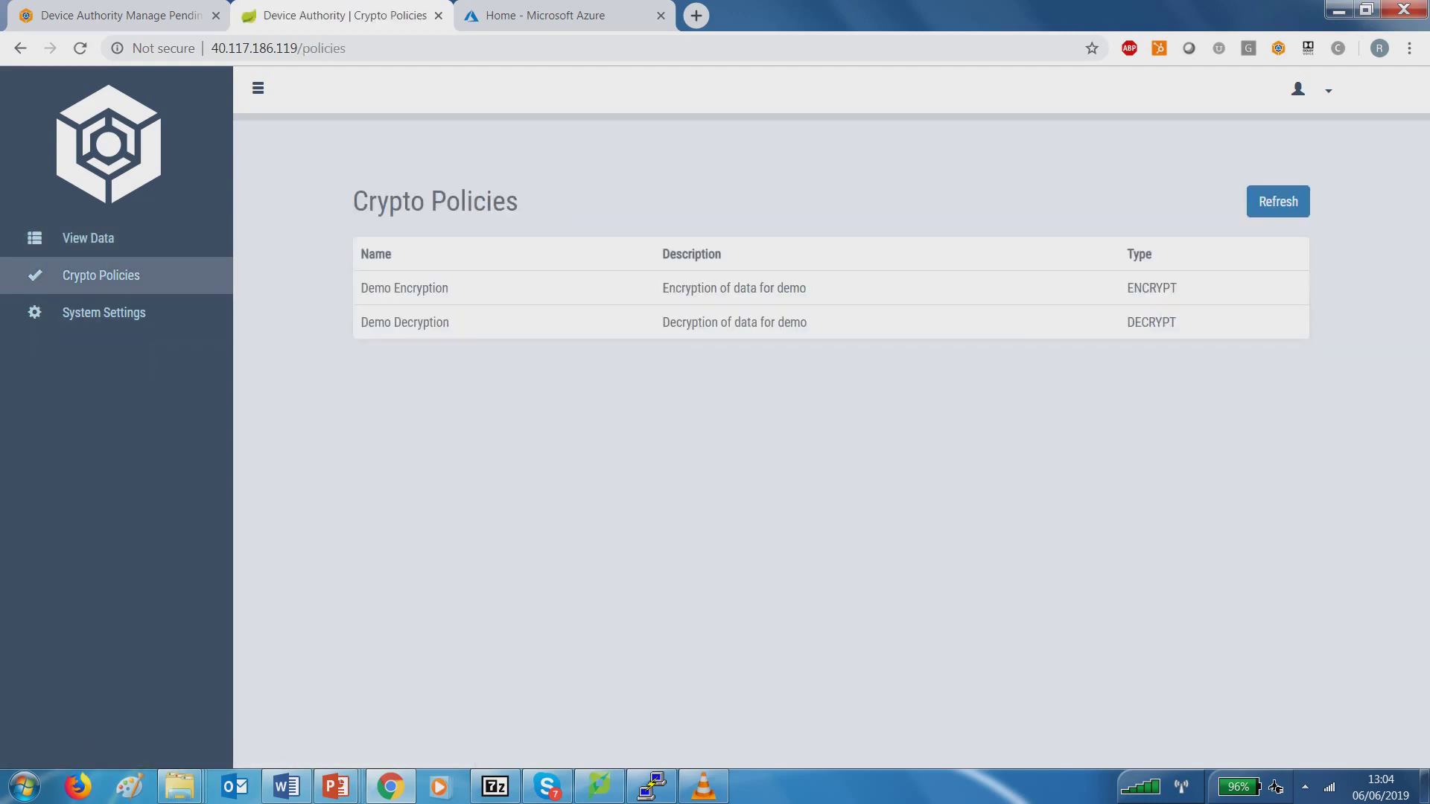
- Check the data app's System Settings, then open View Data to find no rows yet
click(104, 312)
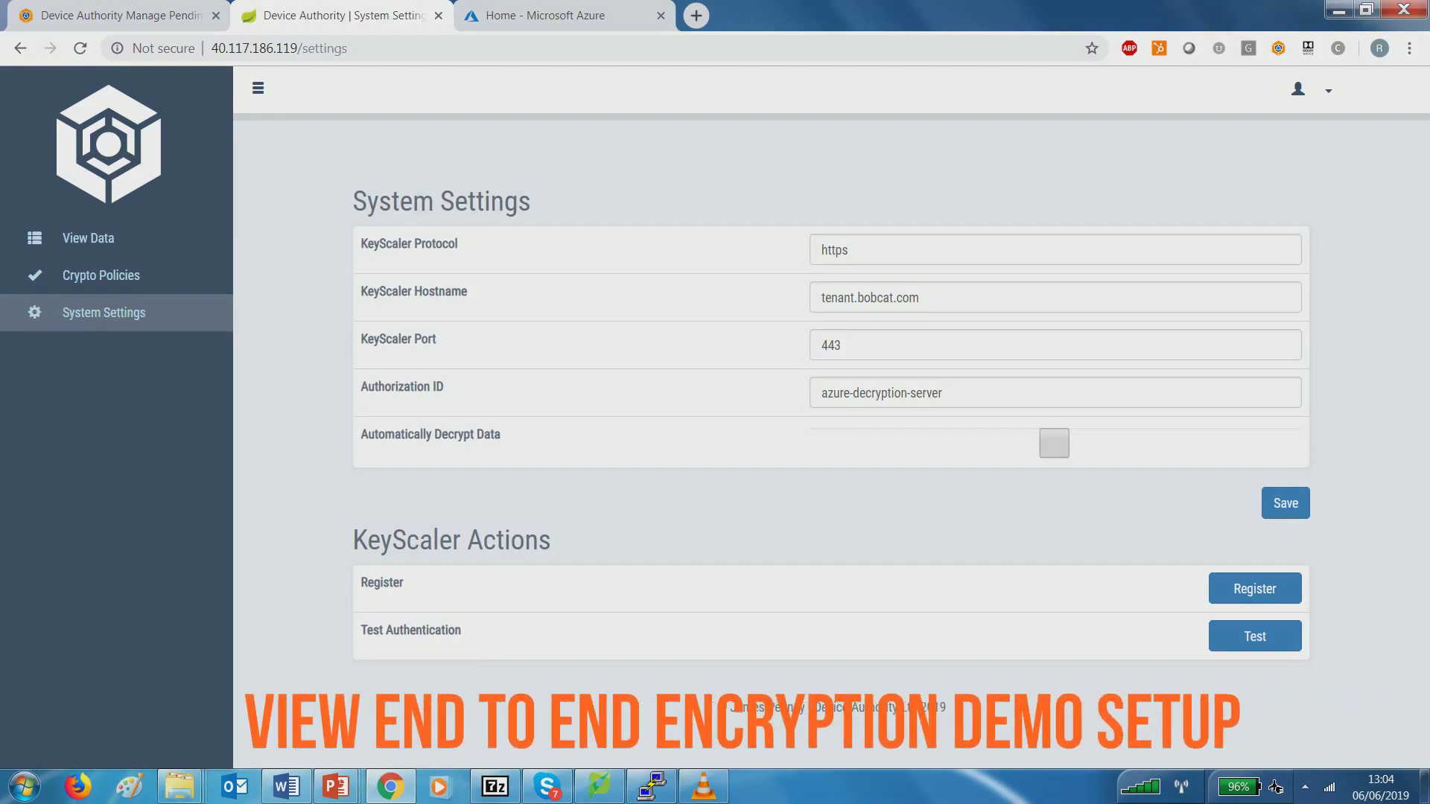
click(87, 238)
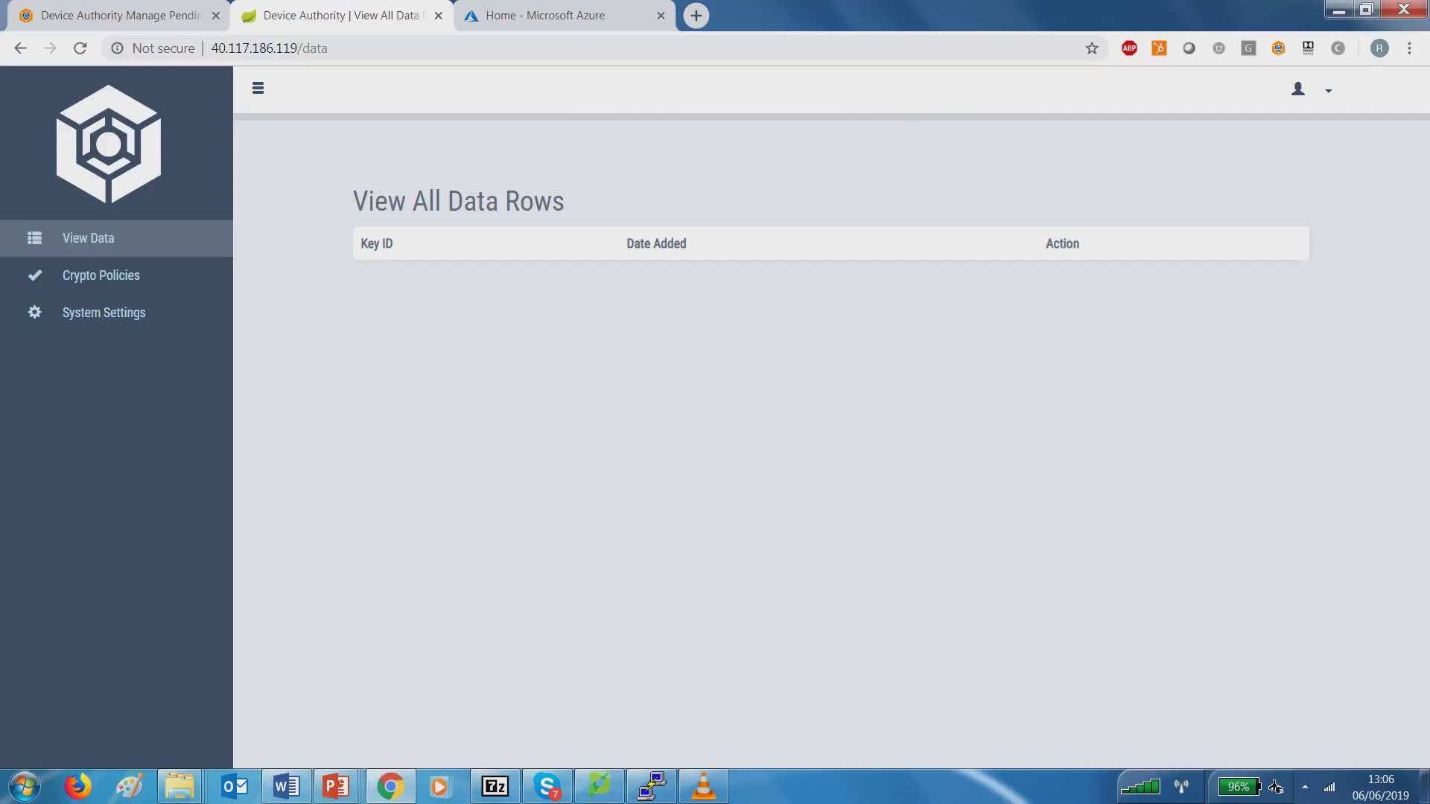
- Run 'ls -l certs/' to confirm the certs folder is empty
click(652, 787)
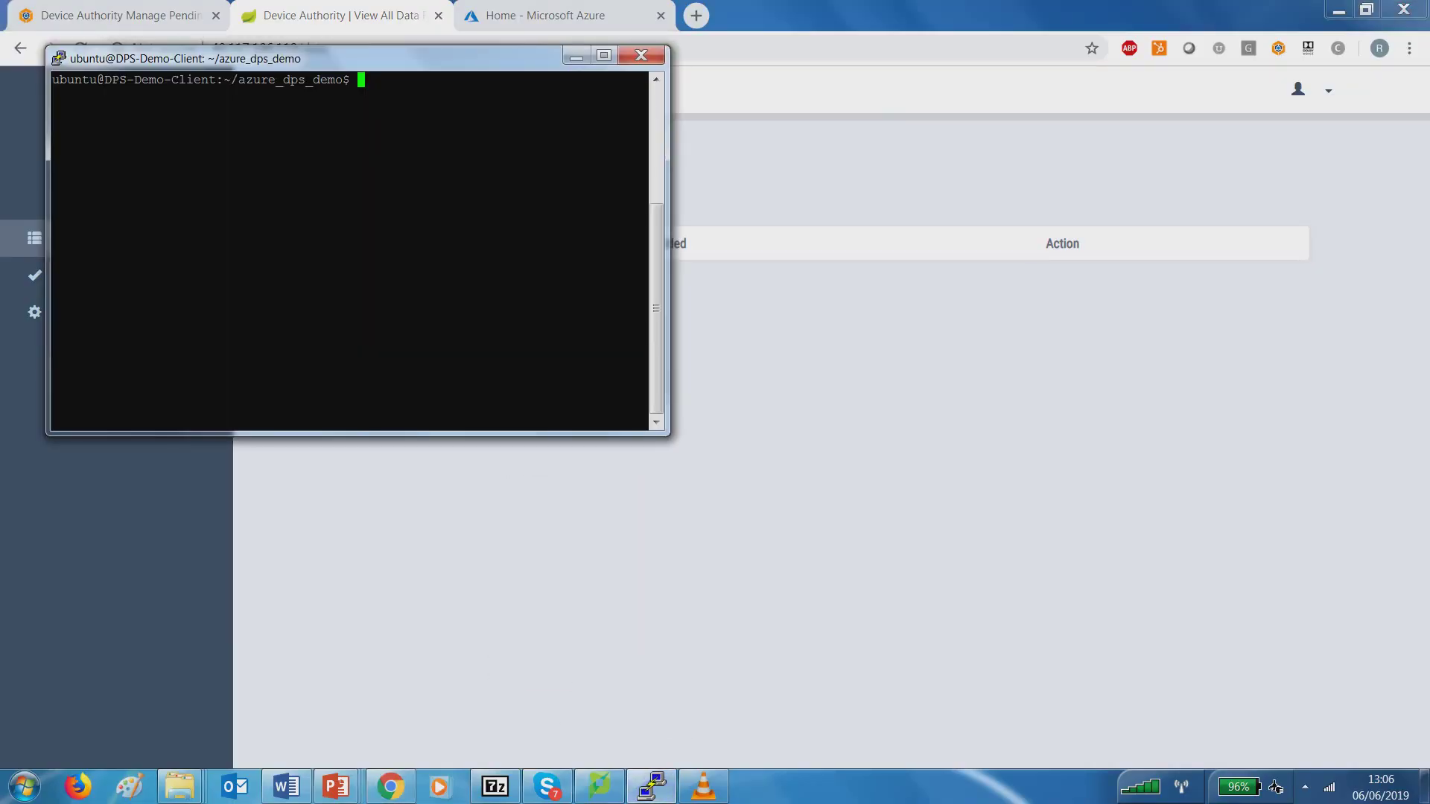
text(ls -l certs/)
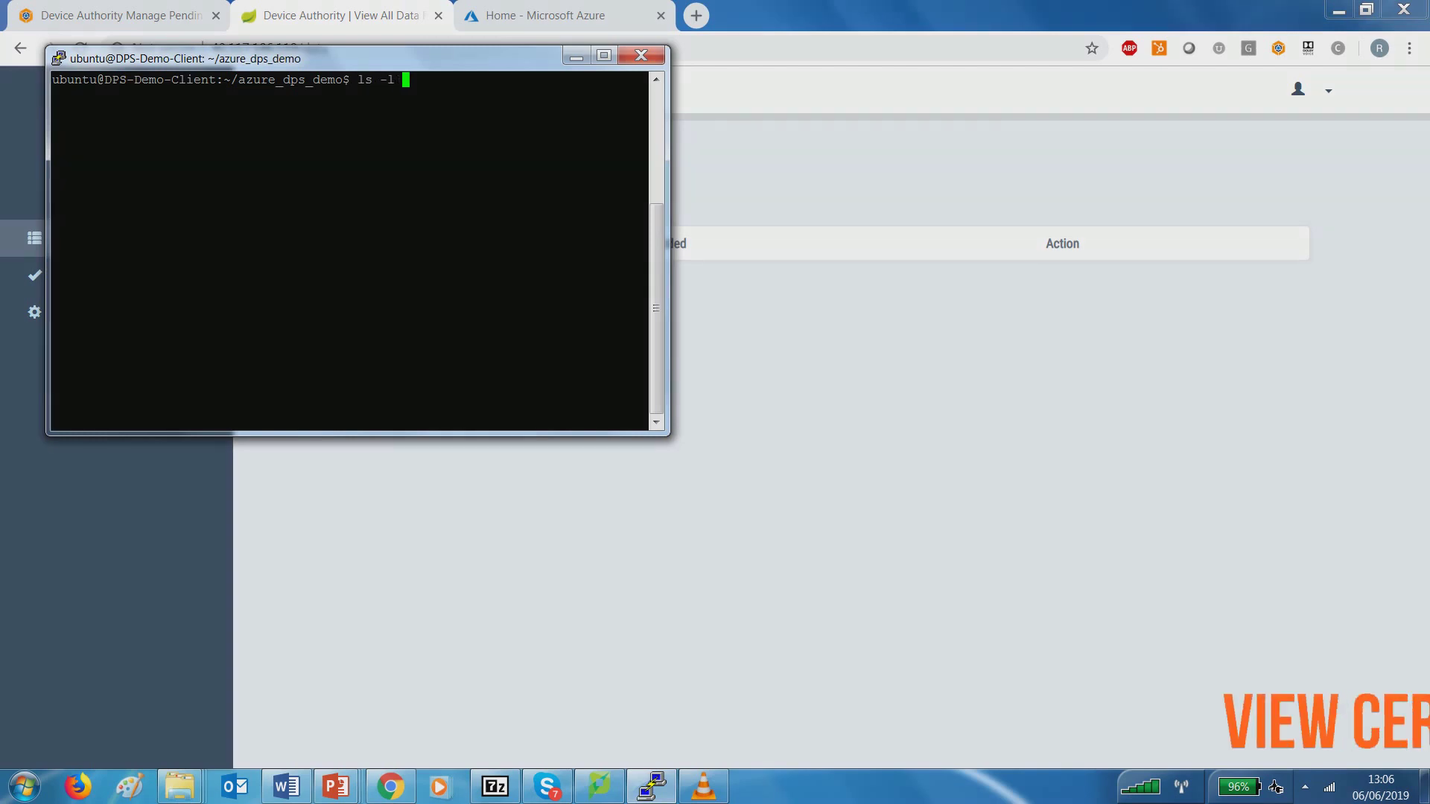
key(Return)
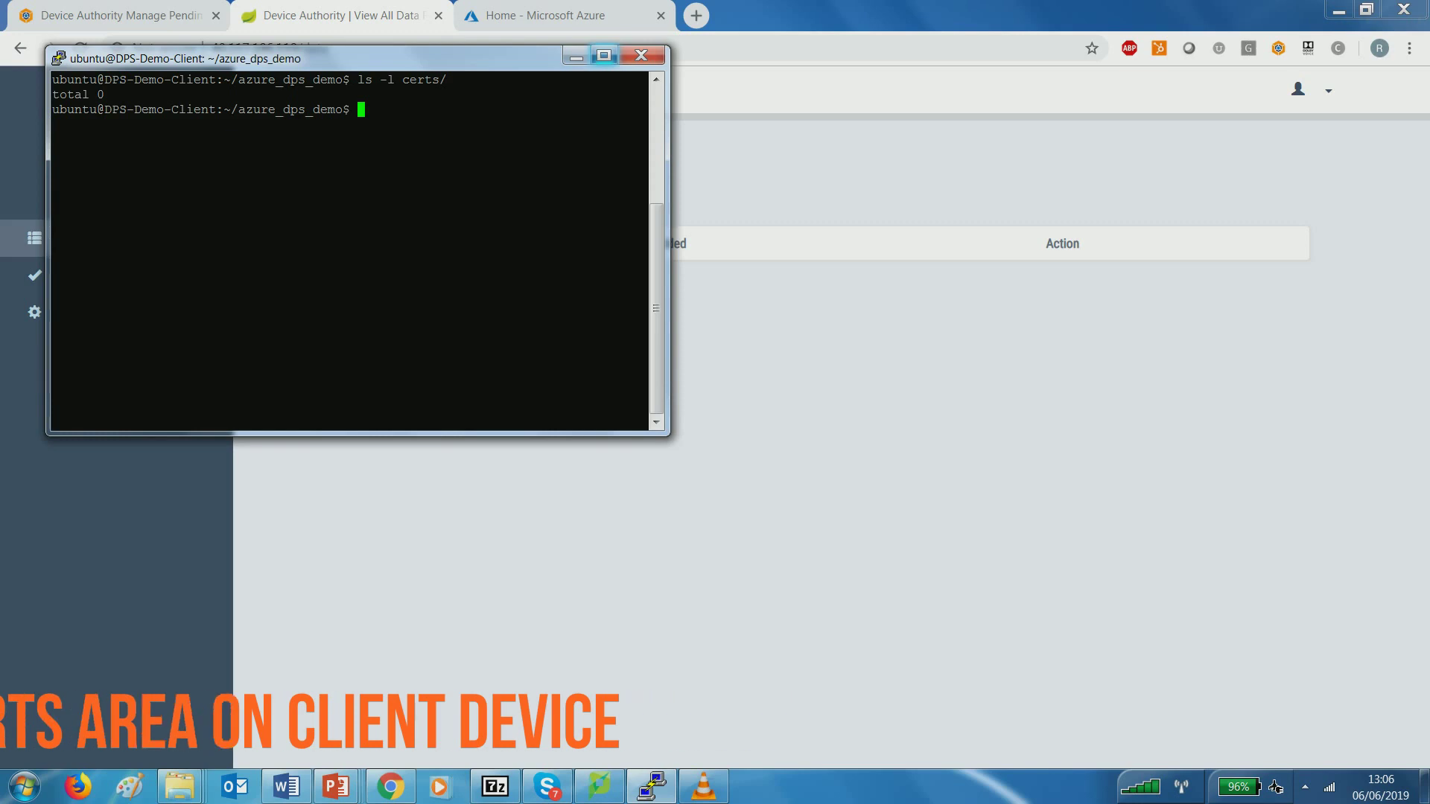
- Maximize the terminal and run './run.sh' so the client registers with KeyScaler
click(604, 55)
text(./run.sh)
key(Return)
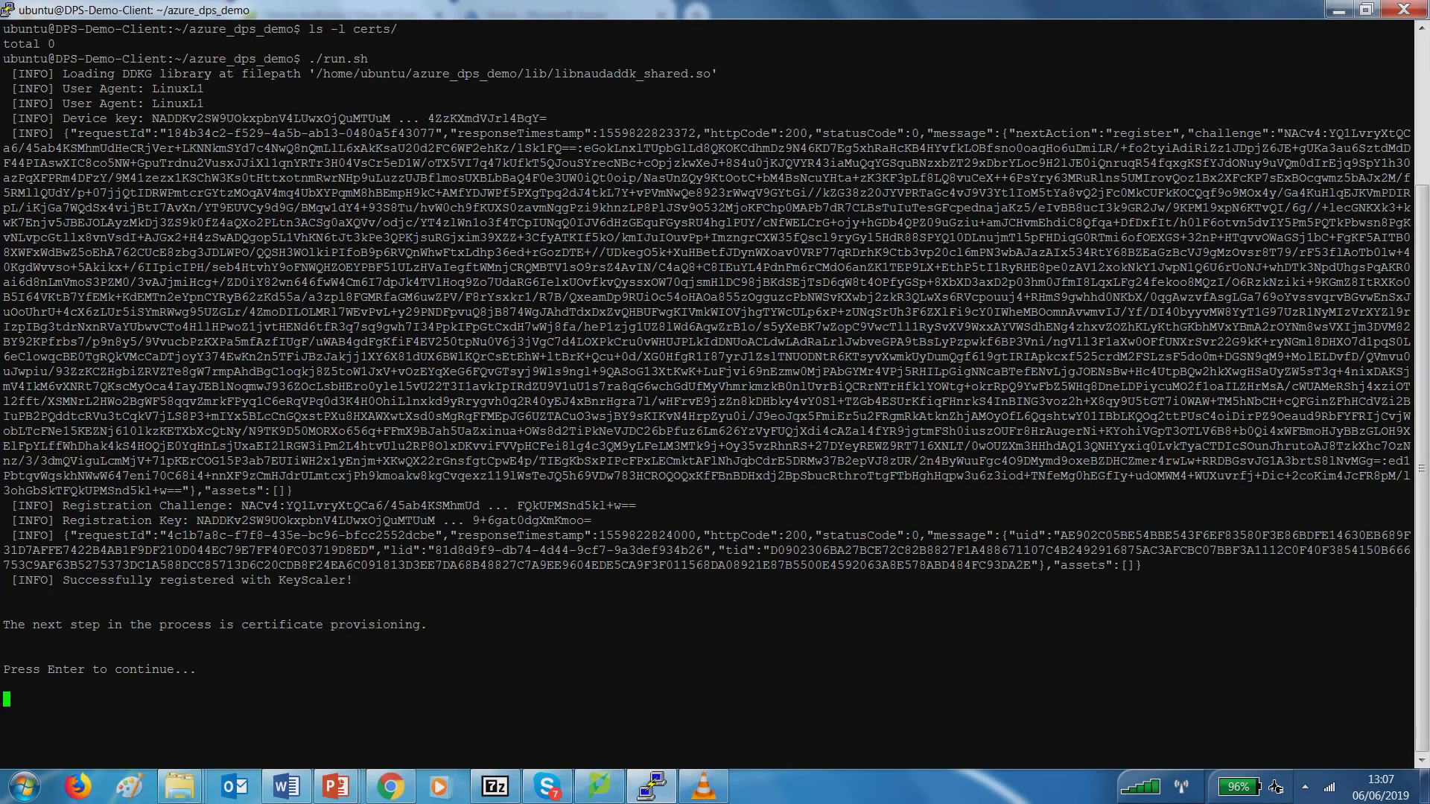
click(391, 786)
- Reload Manage Pending Registrations to confirm it's empty, then list managed devices including dps-demo-client
click(119, 15)
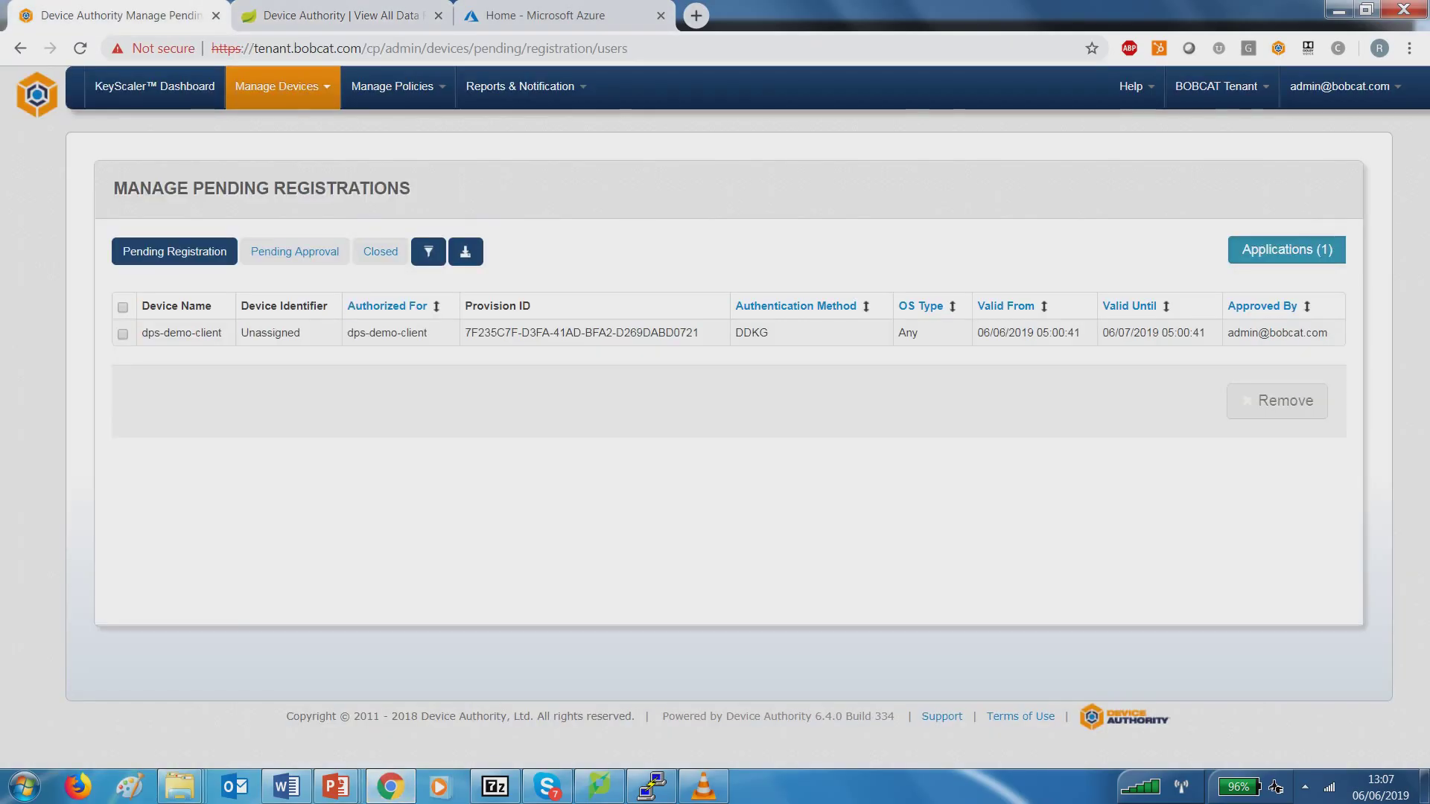
click(81, 48)
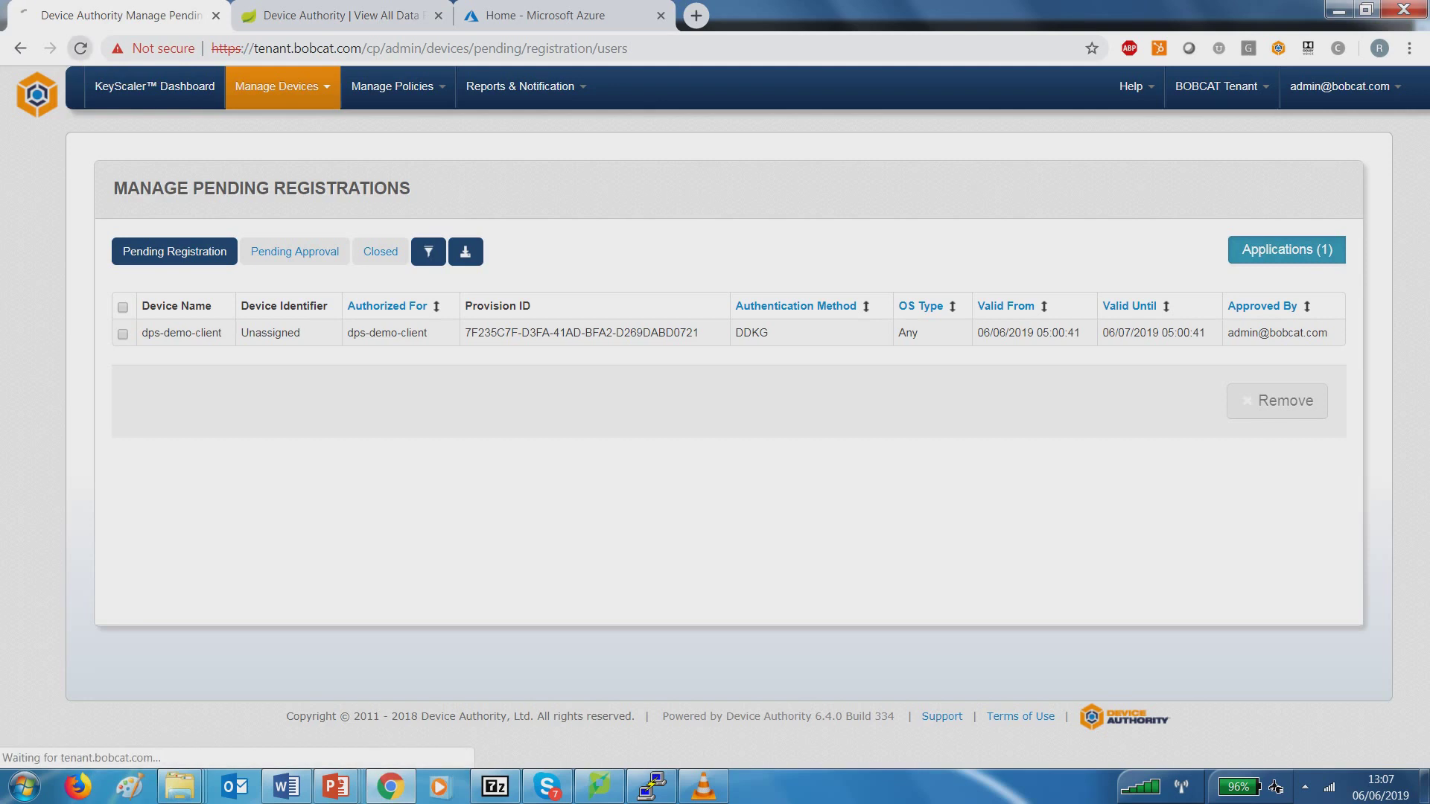
click(283, 86)
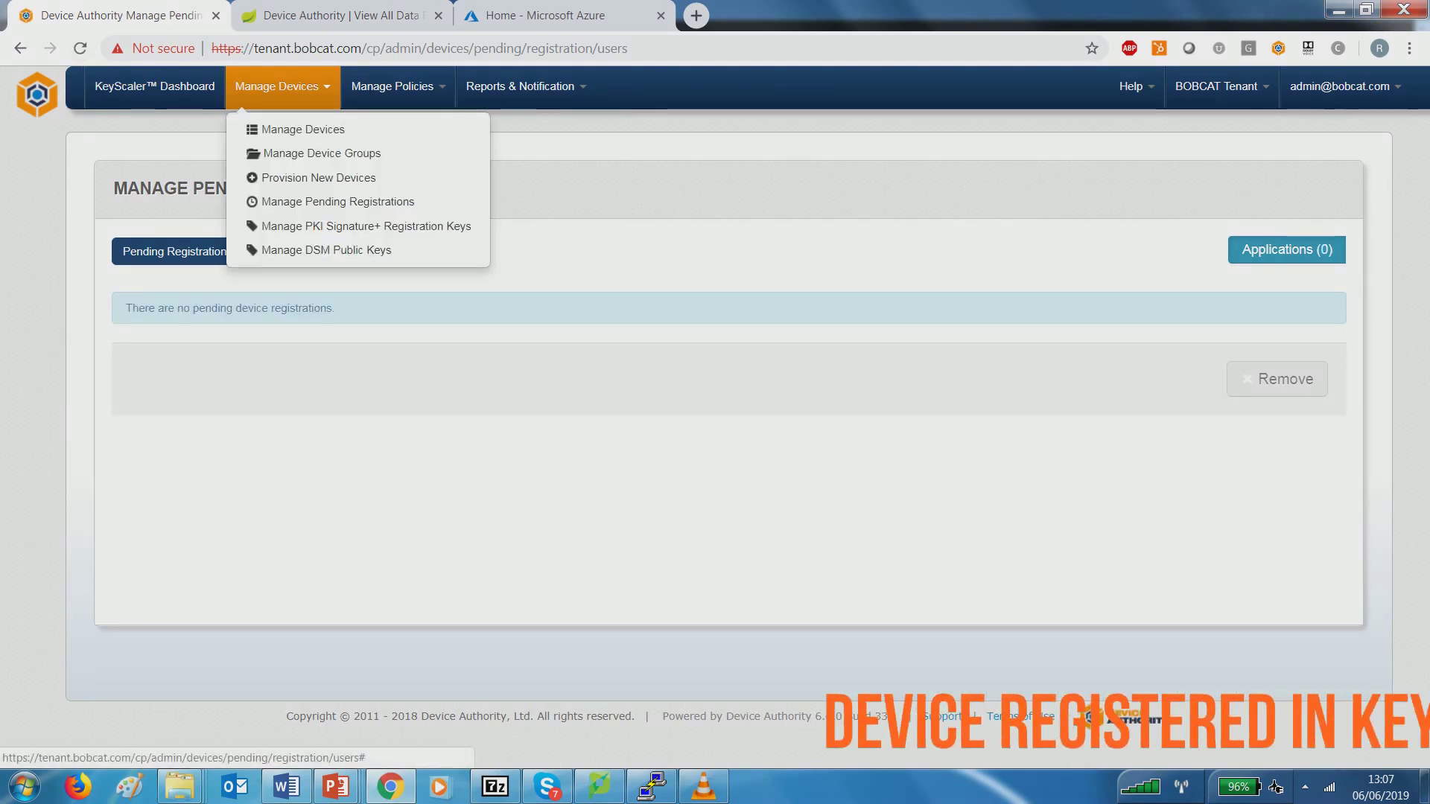
click(290, 130)
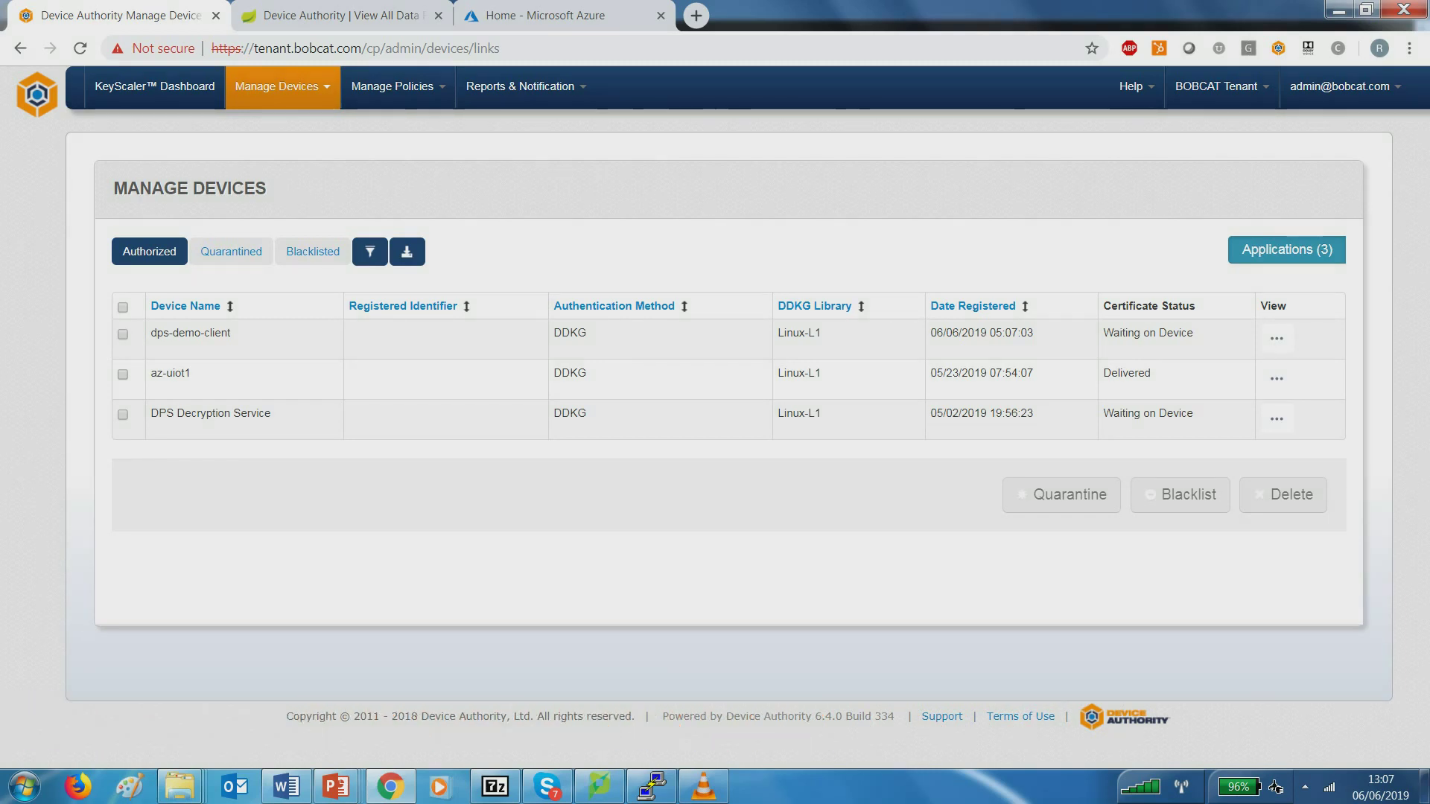
click(556, 15)
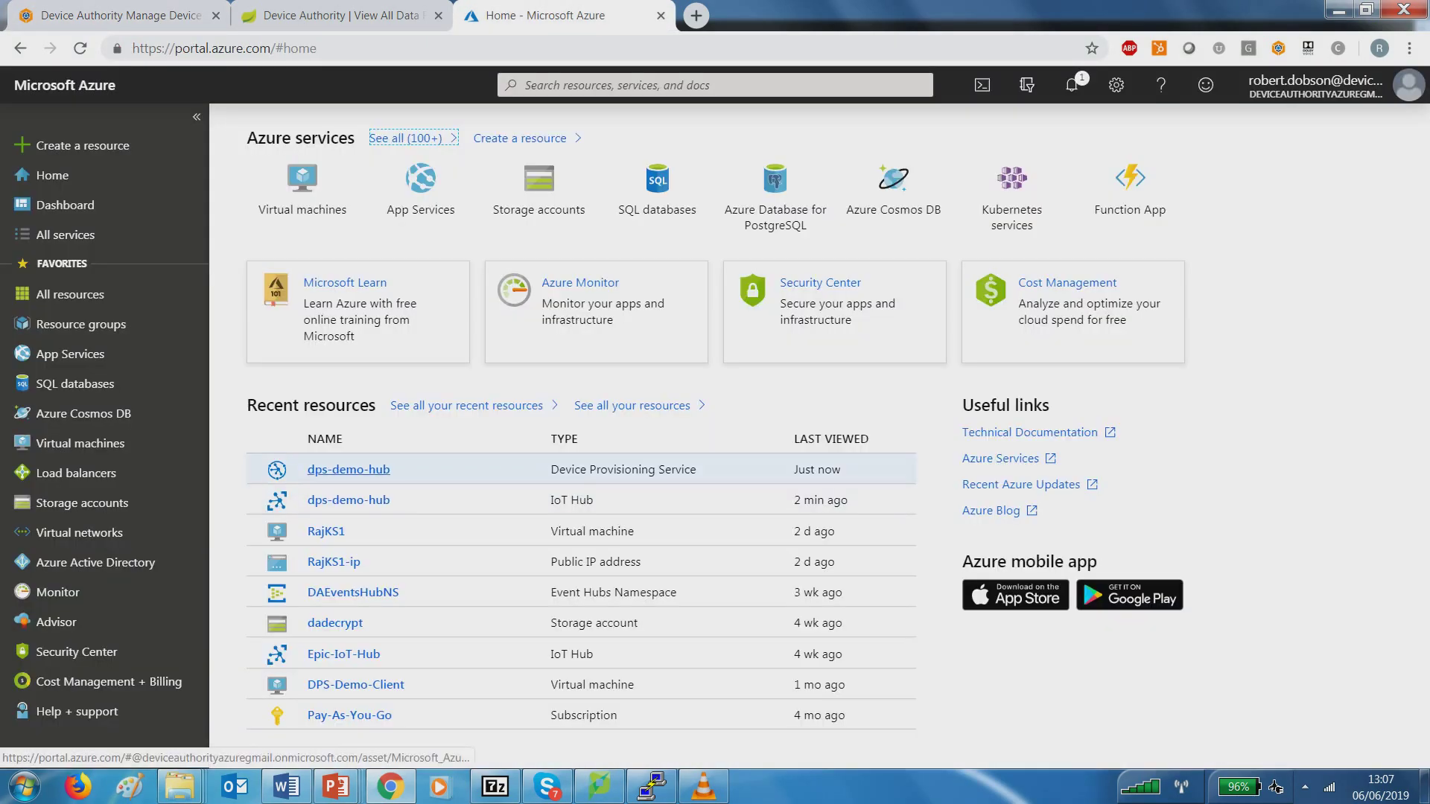
click(348, 469)
- Show dps-demo-hub's Individual Enrollments tab, which has no enrollments yet
click(310, 507)
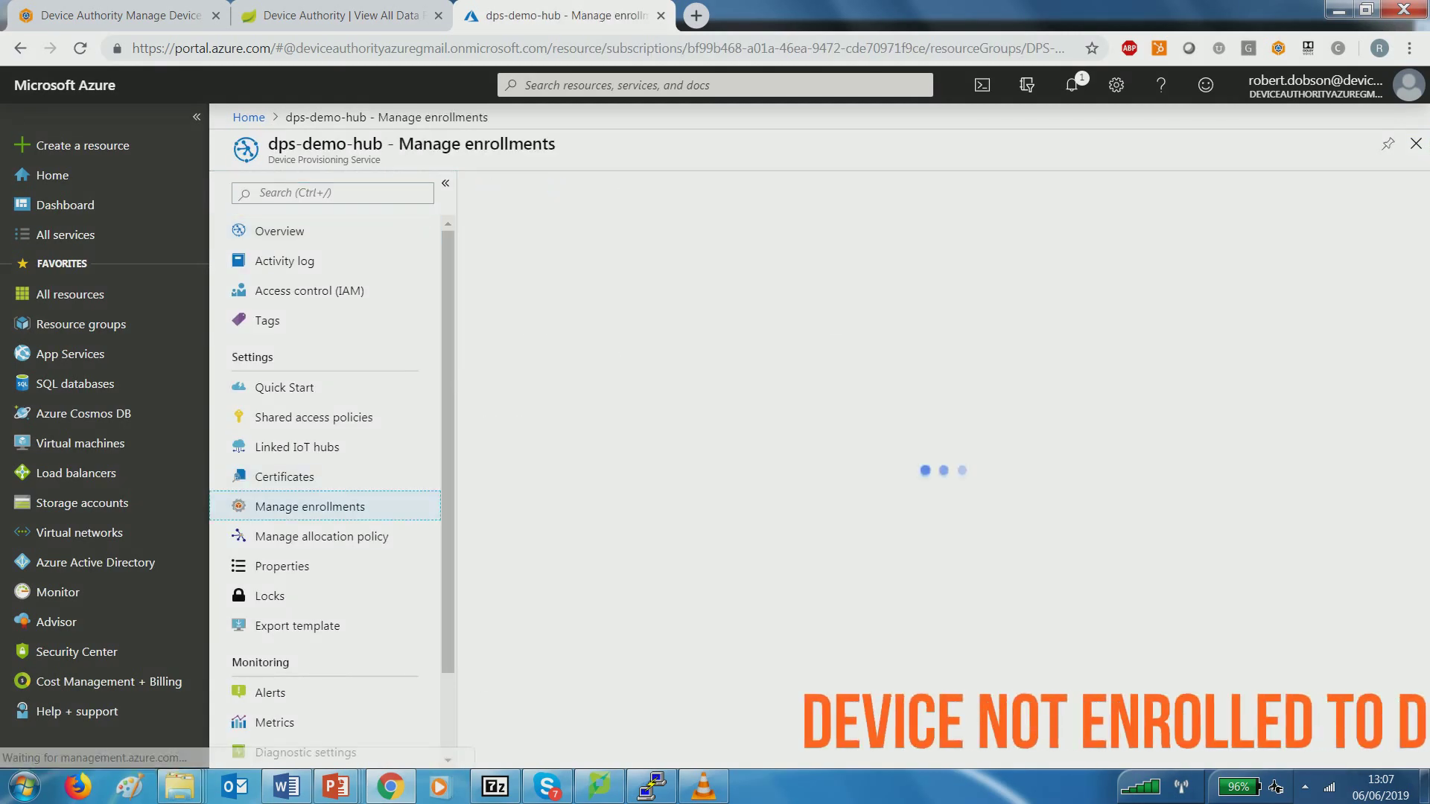
click(679, 310)
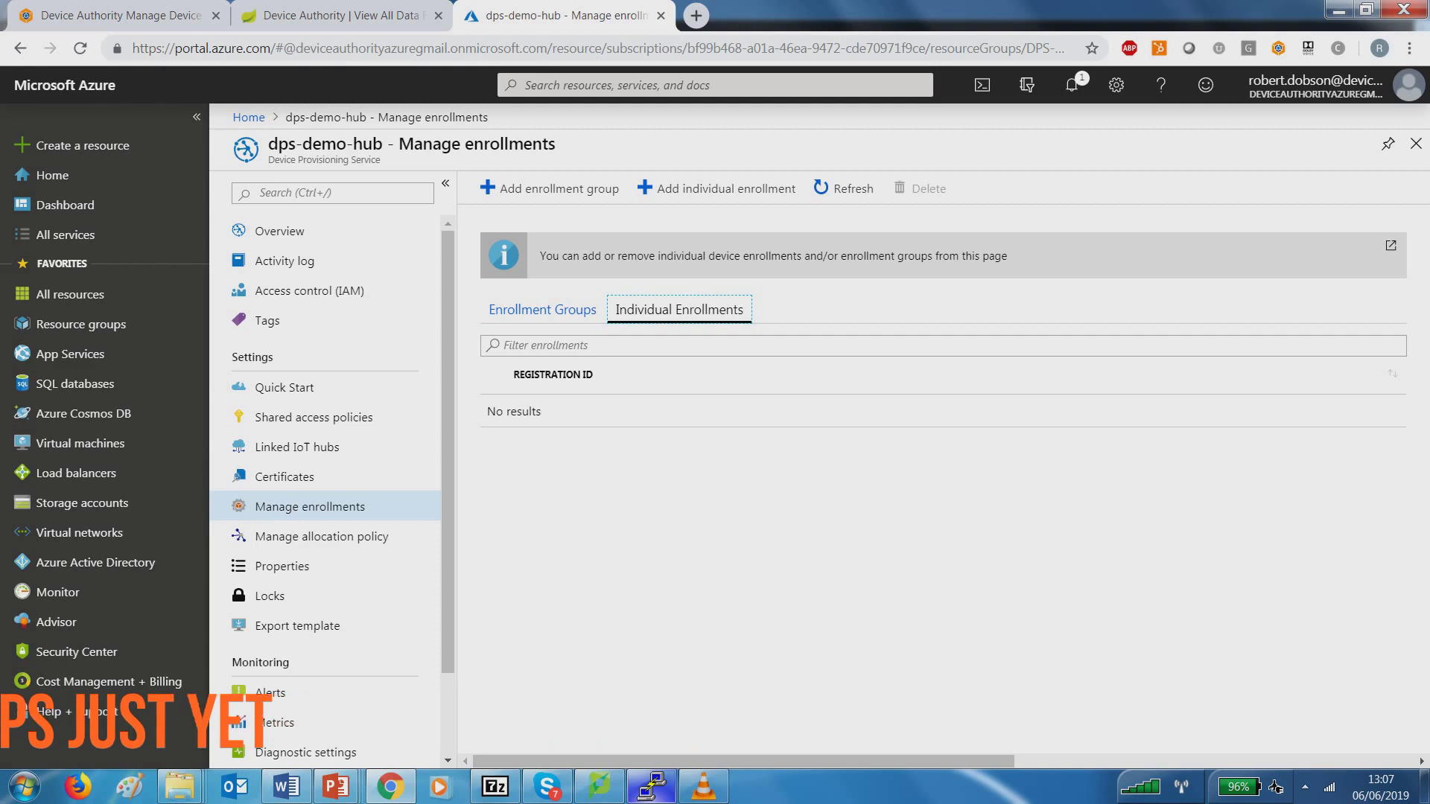
click(652, 785)
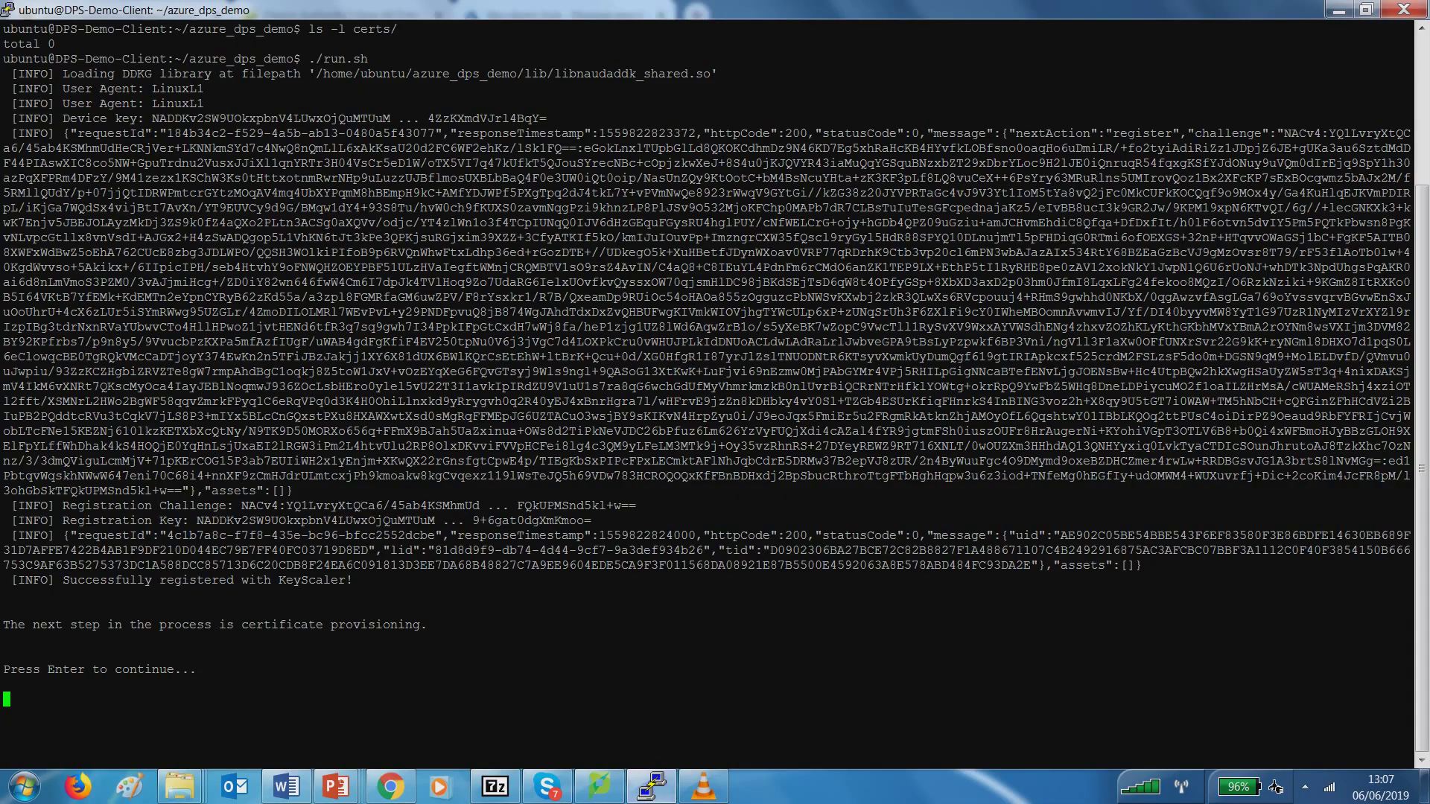
- Resume the script and check the output confirming the certificate saved to ./certs/device.crt
key(Return)
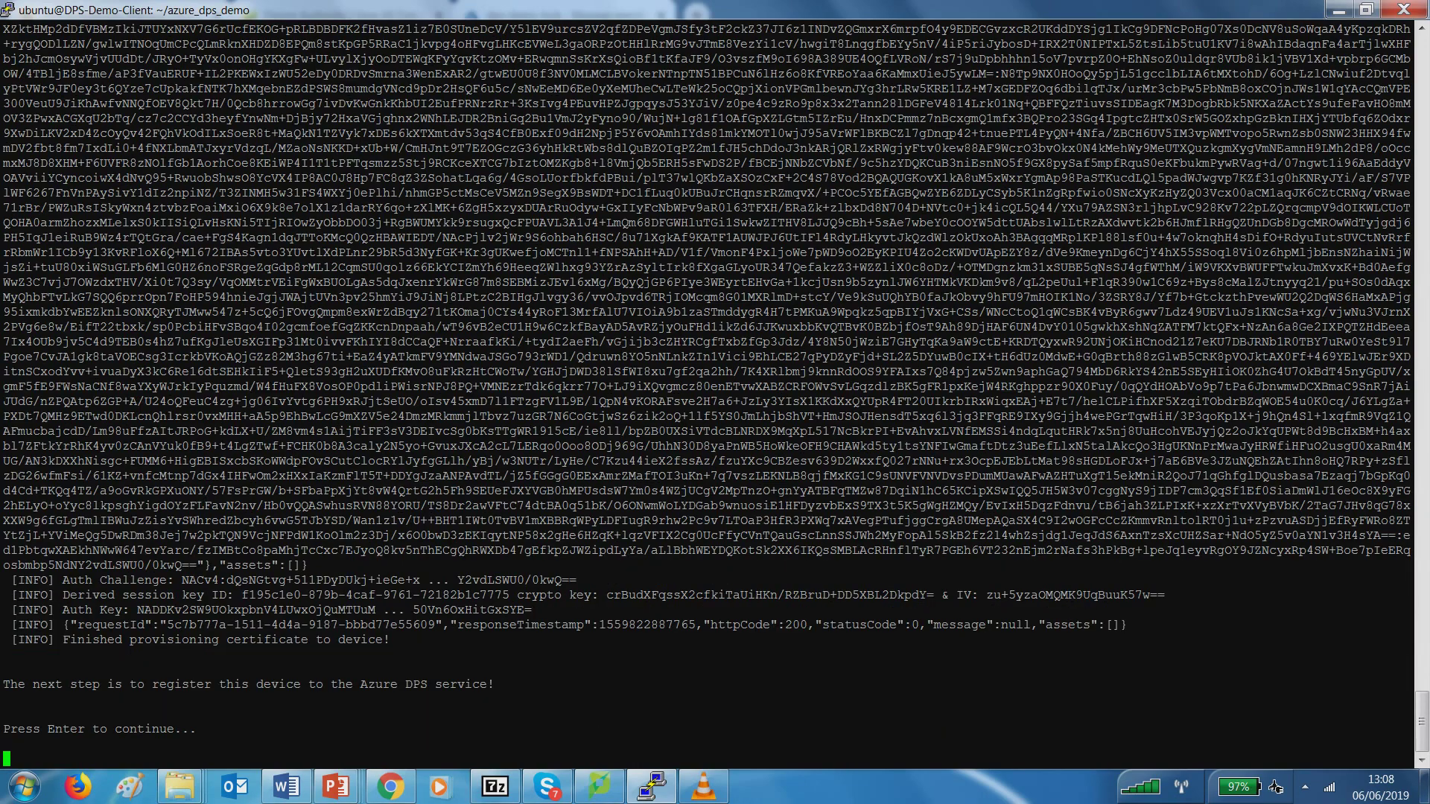
drag(64, 640, 390, 639)
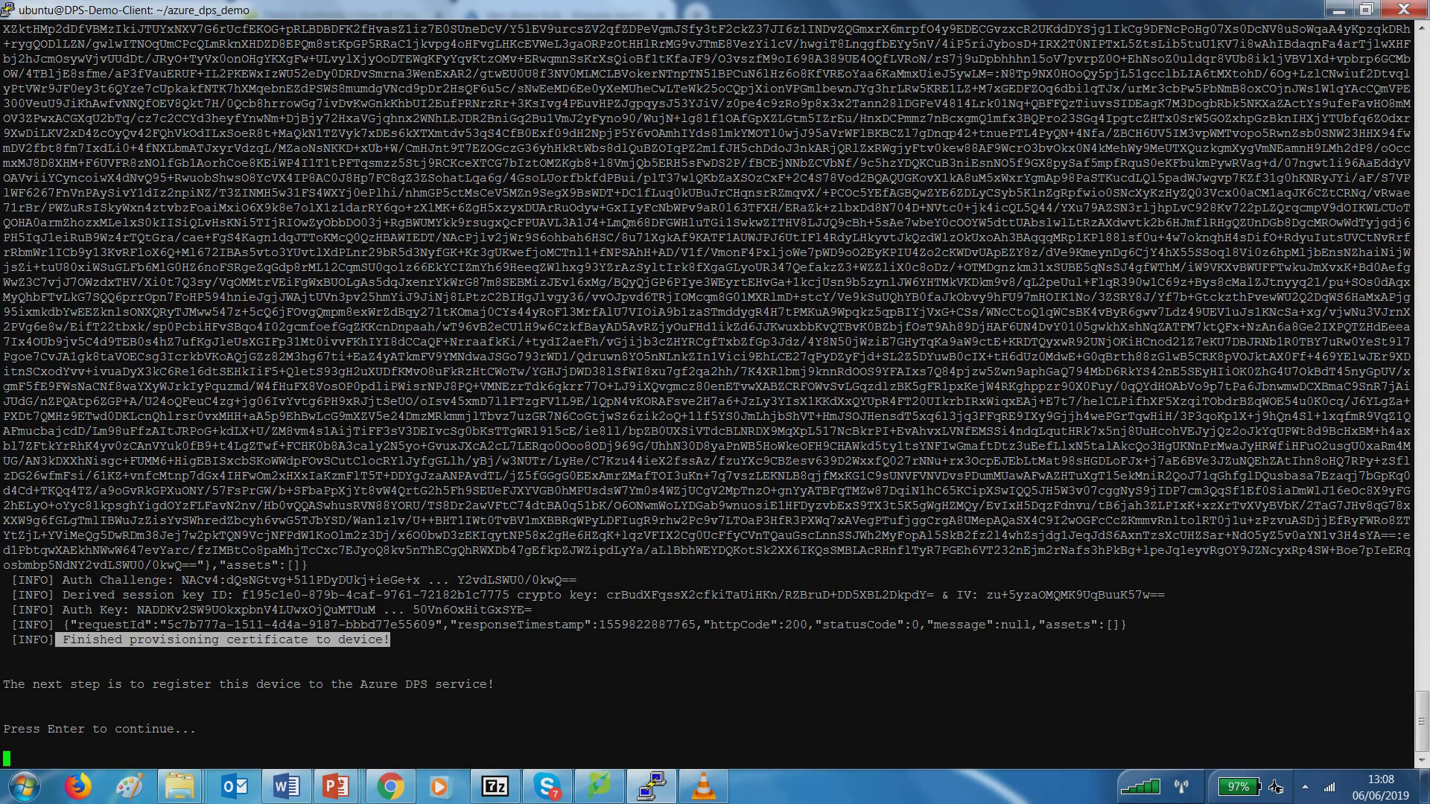
scroll(707, 388, up, 10)
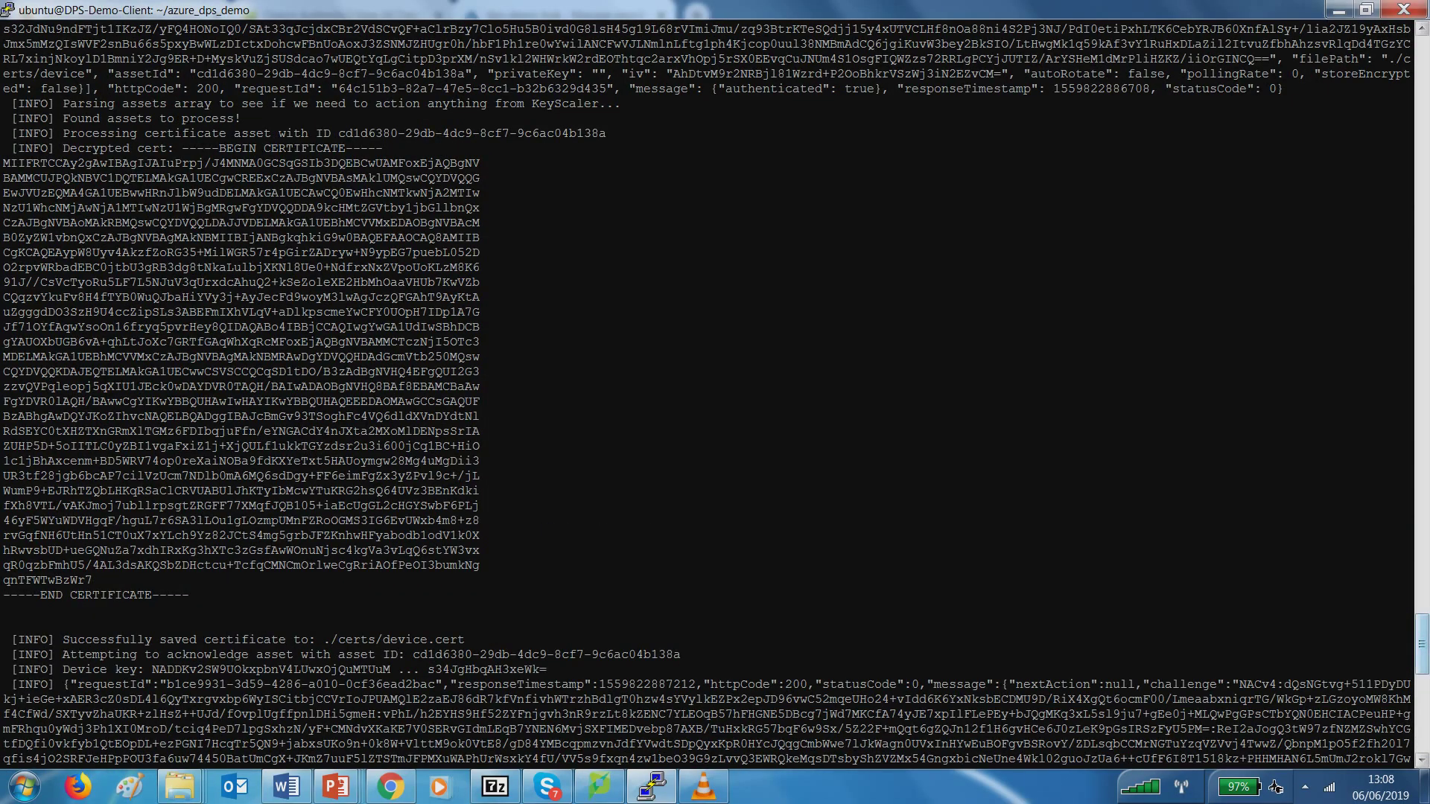
scroll(707, 387, down, 10)
click(390, 787)
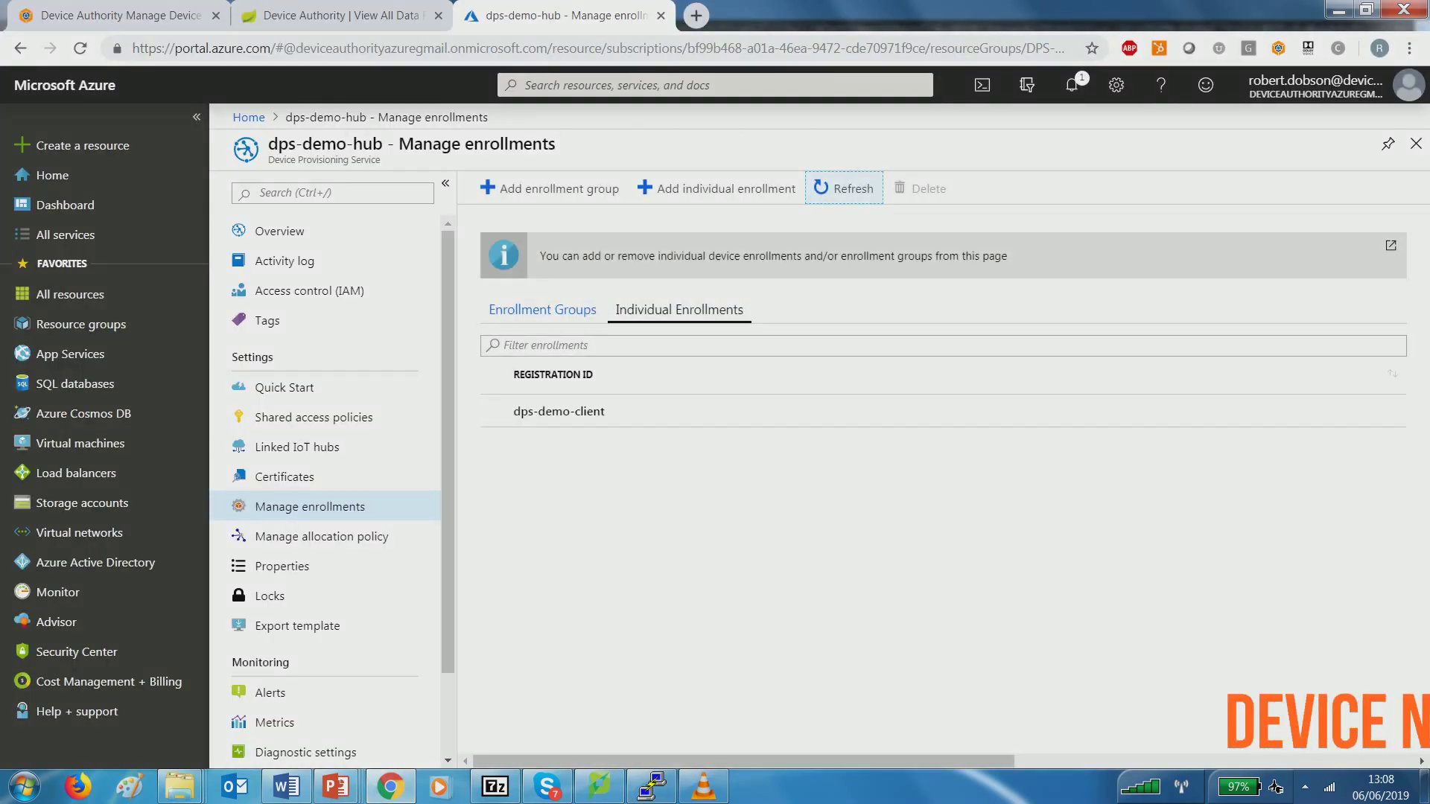
- Open the dps-demo-client enrollment details in the provisioning service's Manage enrollments list
click(559, 411)
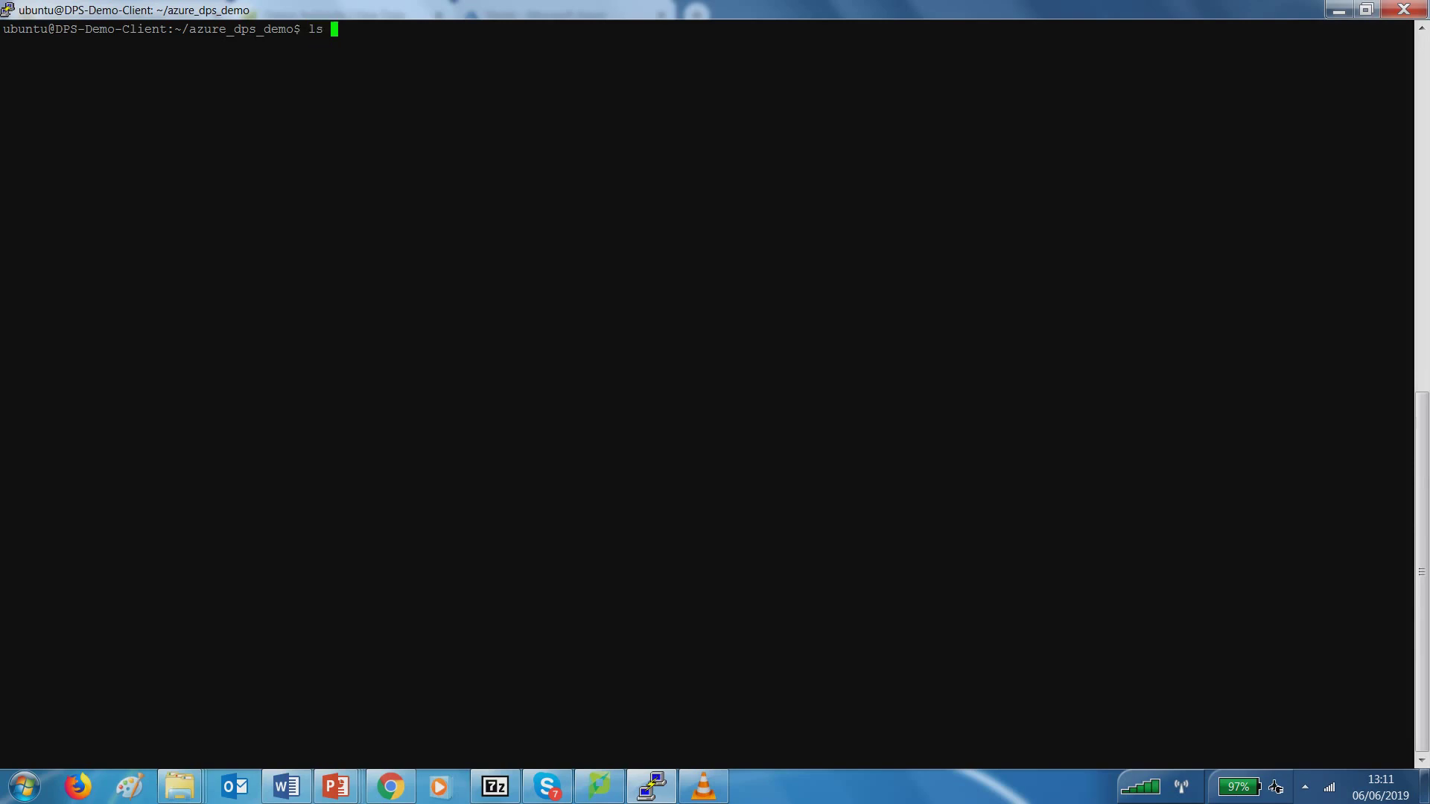
- List certs/ on the client and highlight device.cert, device.csr and device.key
text(certs/)
key(Return)
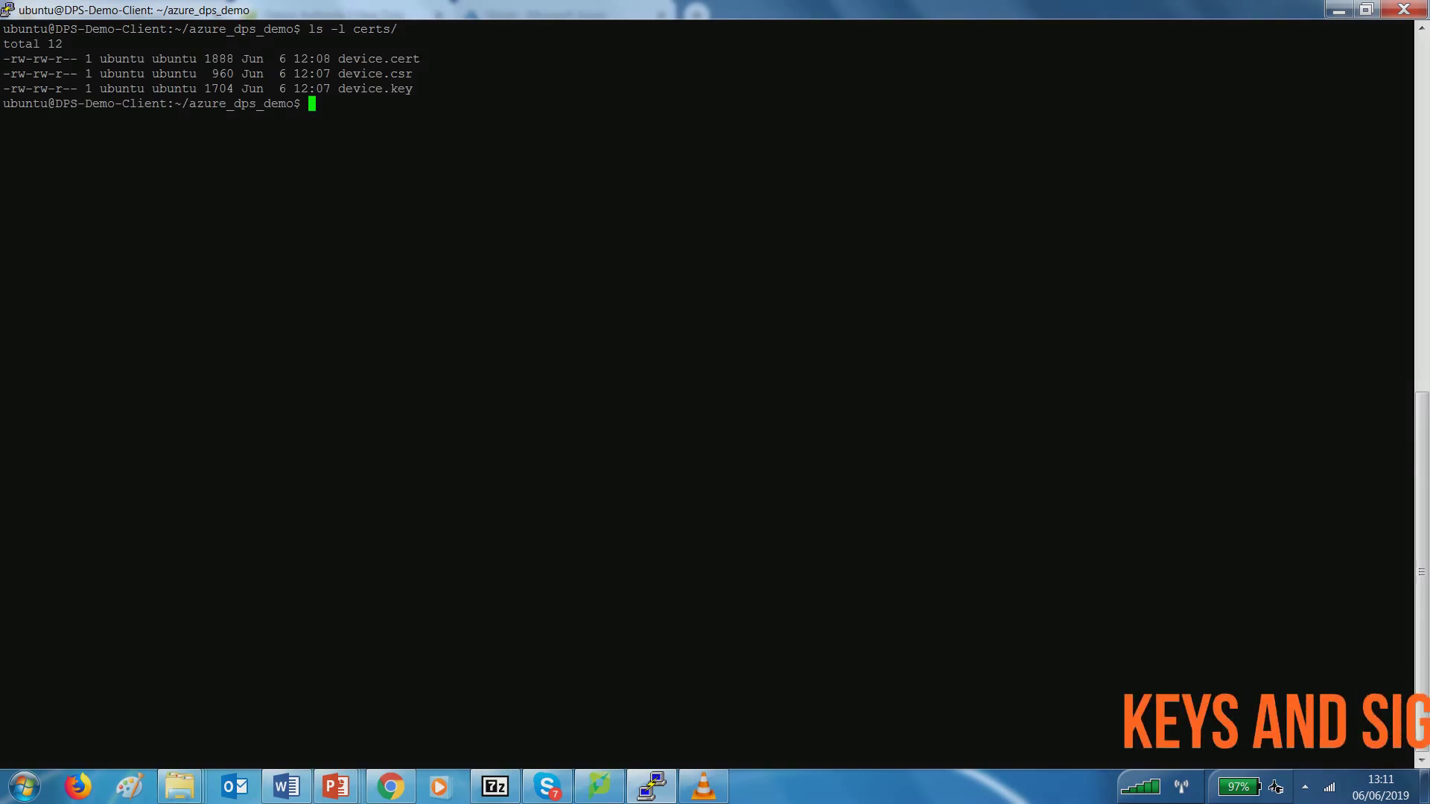
drag(432, 90, 3, 58)
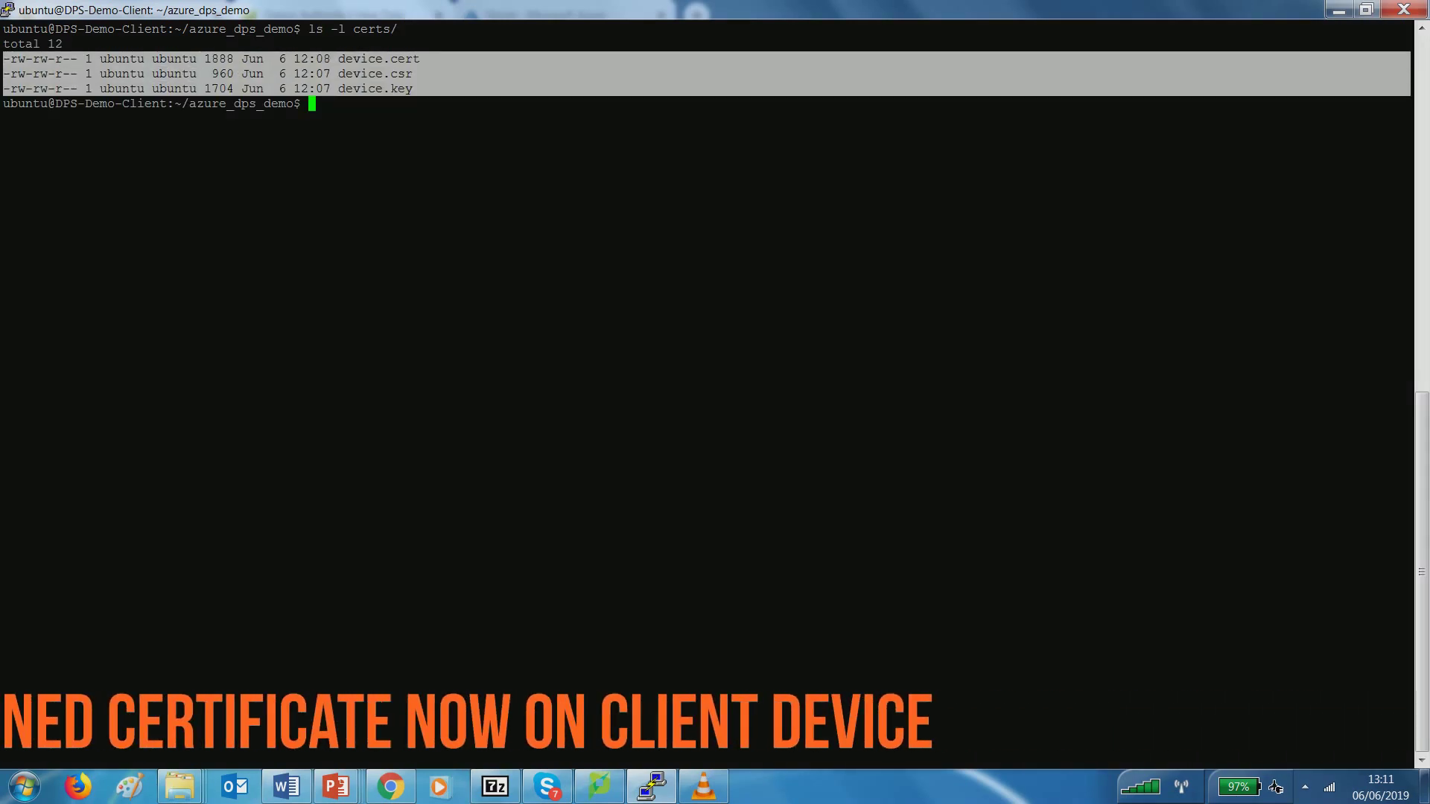
click(5, 60)
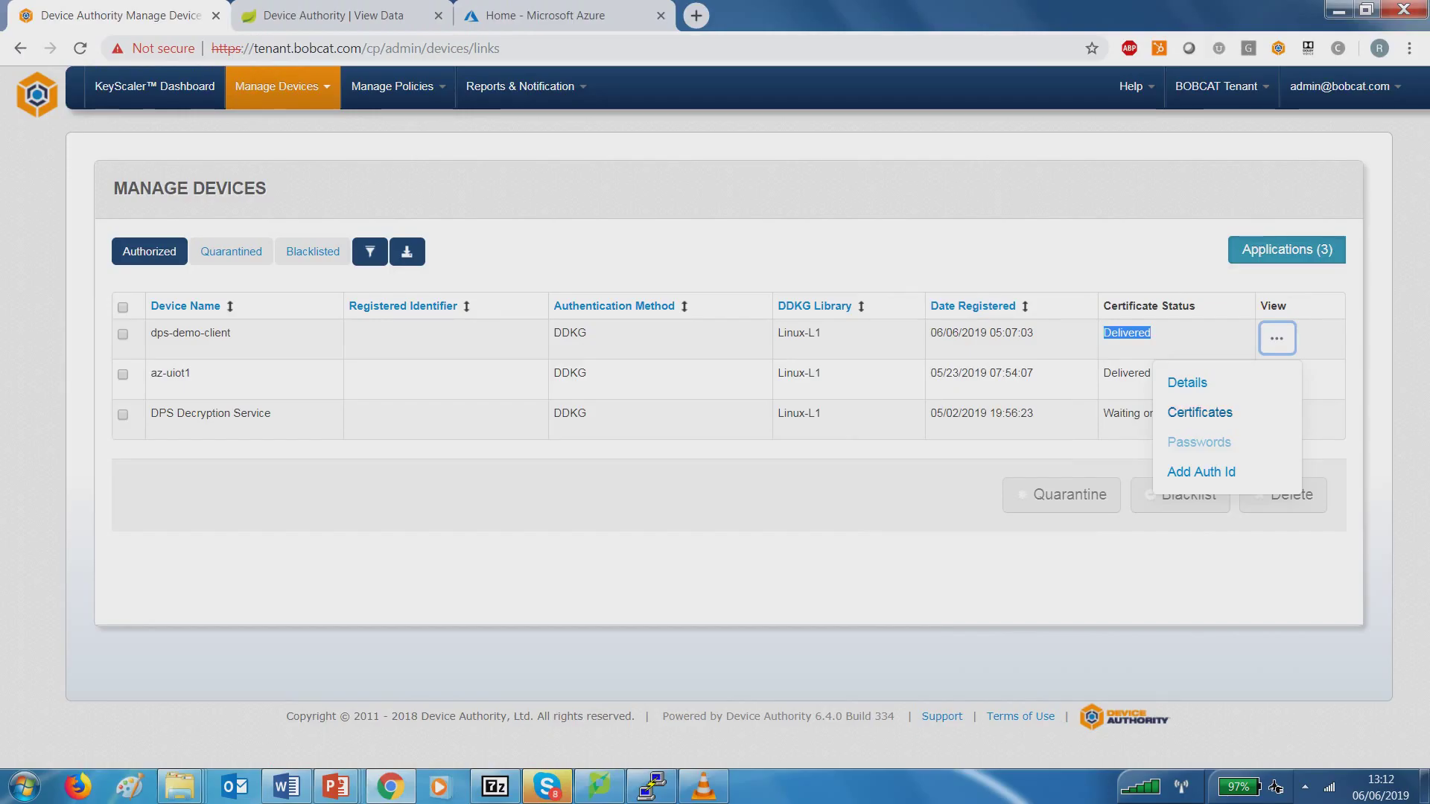
- Review dps-demo-client's details in KeyScaler to confirm it is authorized
click(1187, 382)
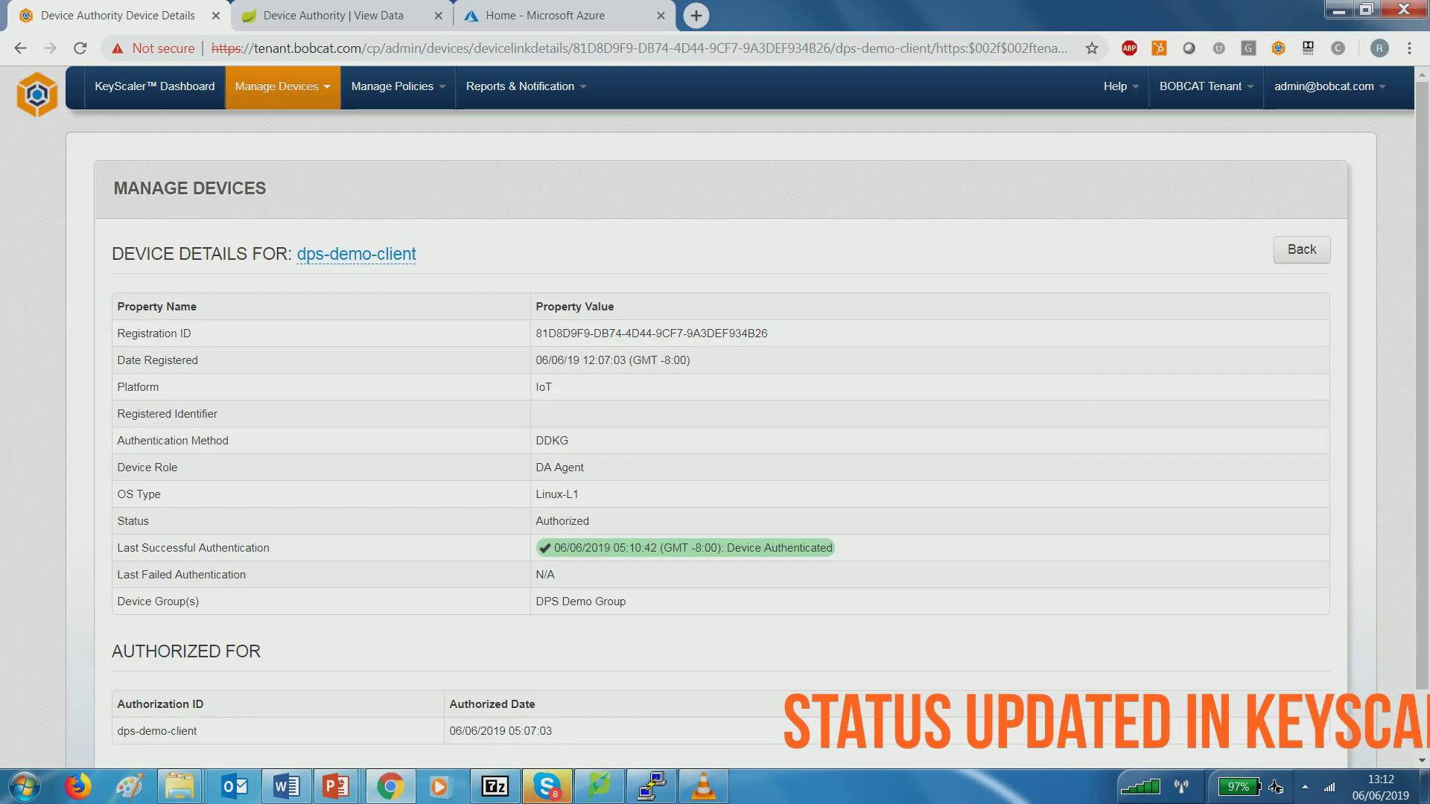
scroll(715, 417, down, 1)
scroll(714, 417, up, 1)
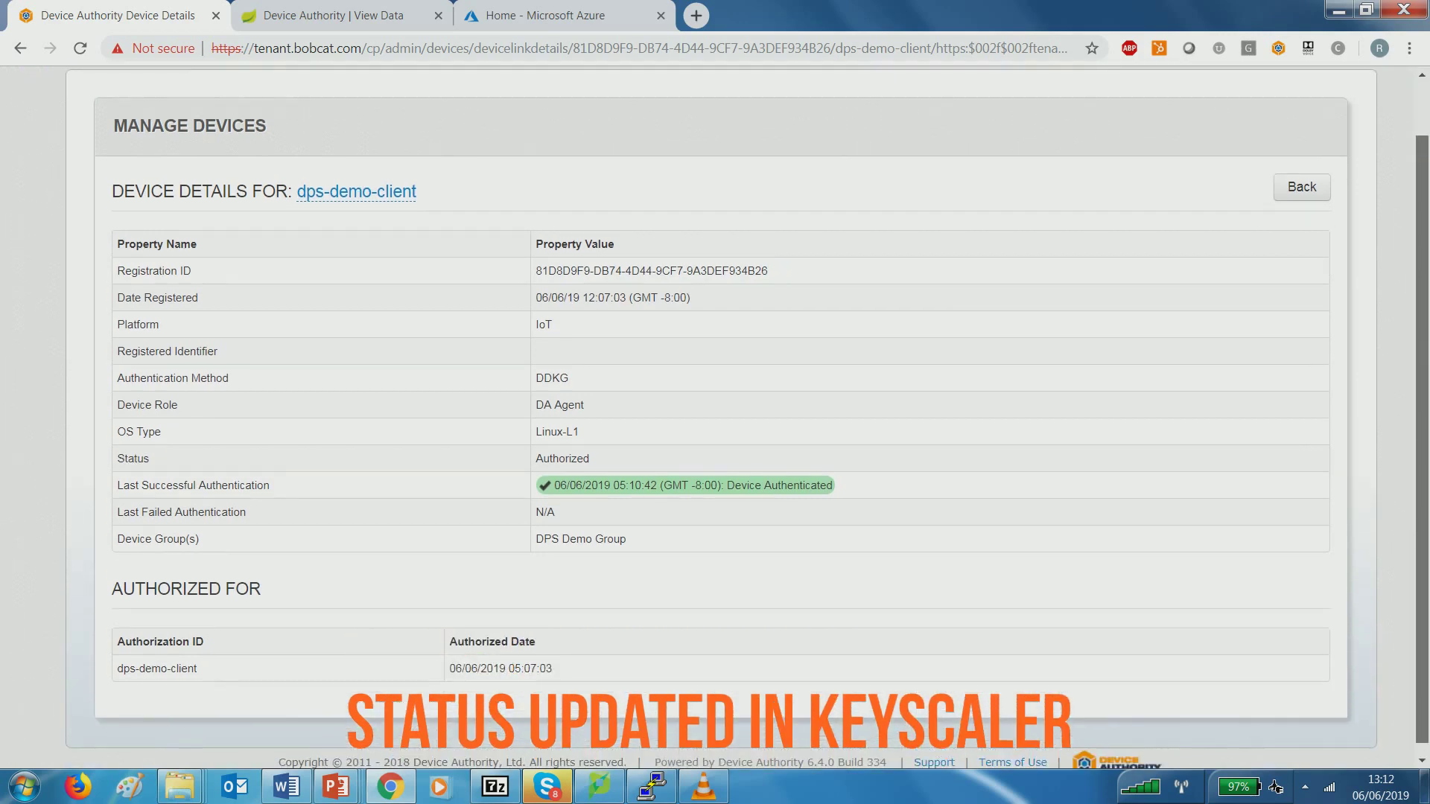
key(F5)
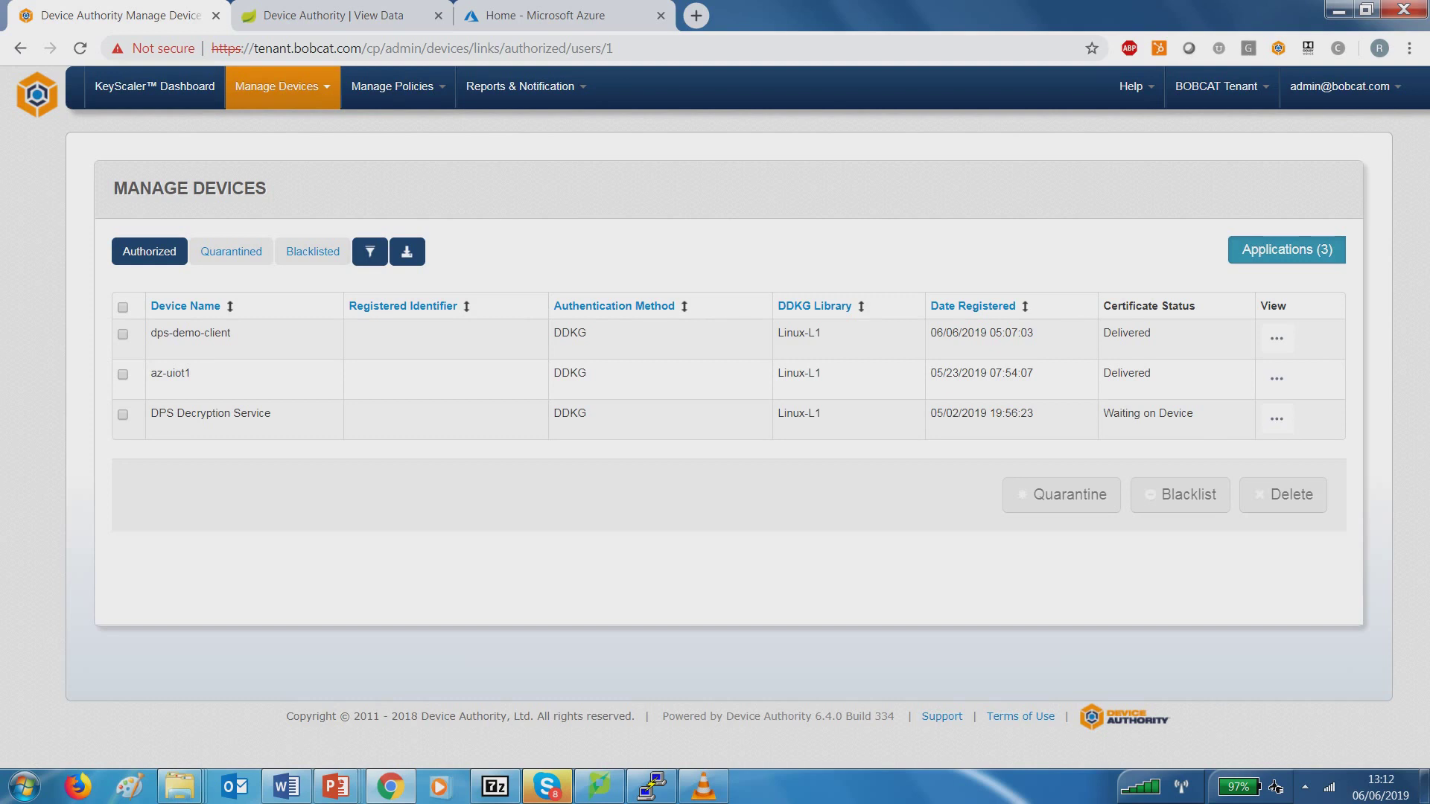
- Show the certificate issued to dps-demo-client, highlighting its row through the issue date
click(1276, 339)
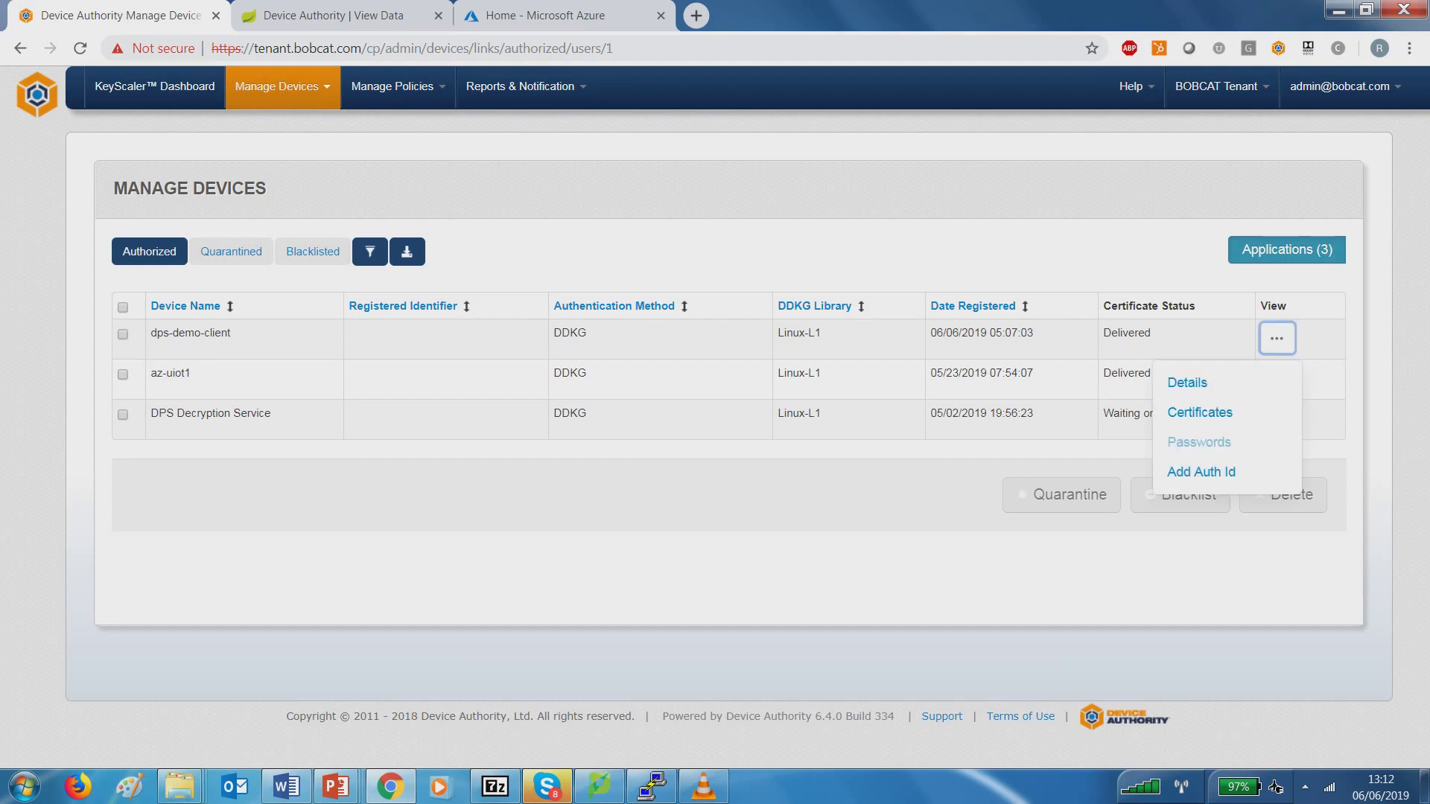
click(1200, 411)
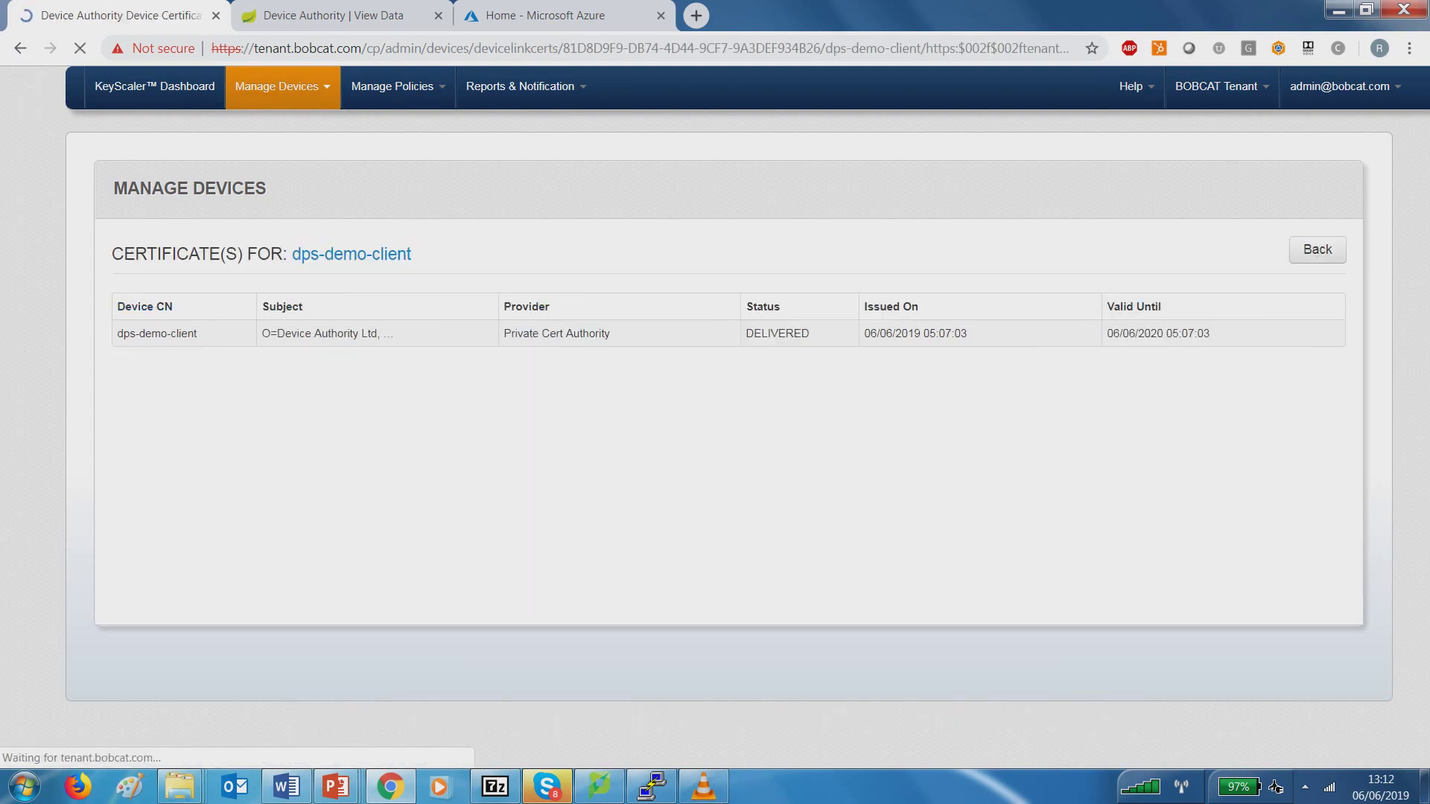
drag(129, 334, 1211, 333)
click(1161, 402)
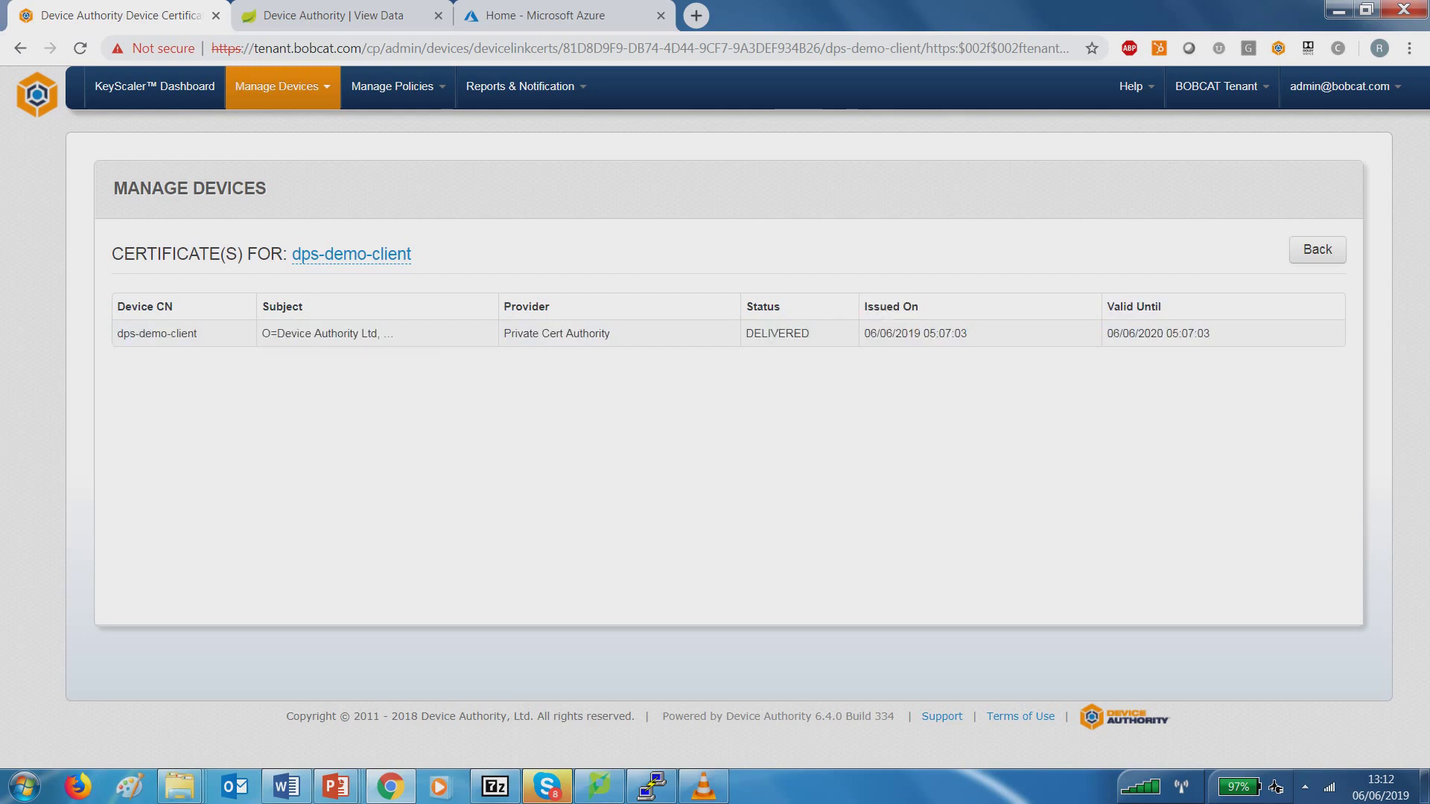
click(1333, 249)
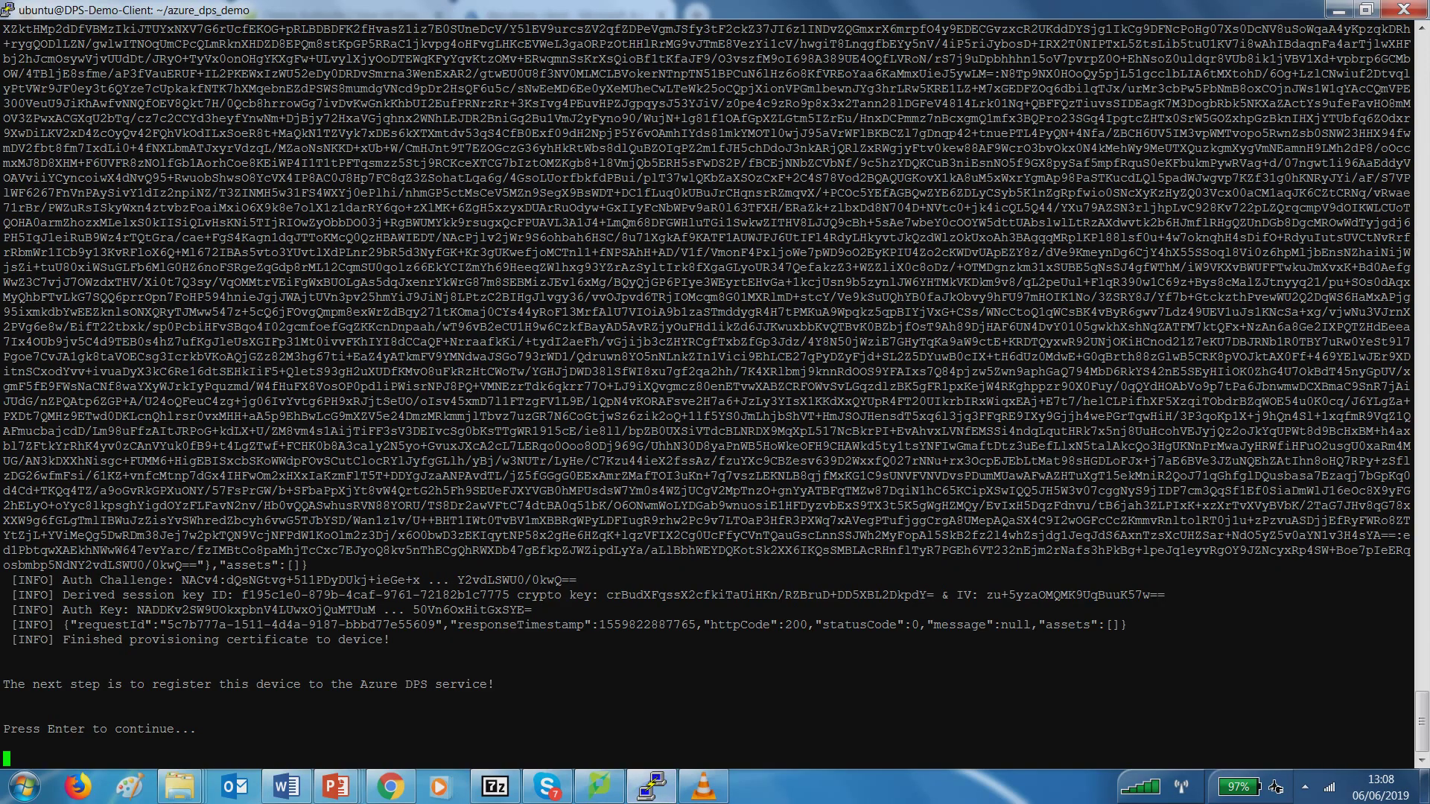
- Continue the client script so Azure DPS assigns it to dps-demo-hub.azure-devices.net
key(Return)
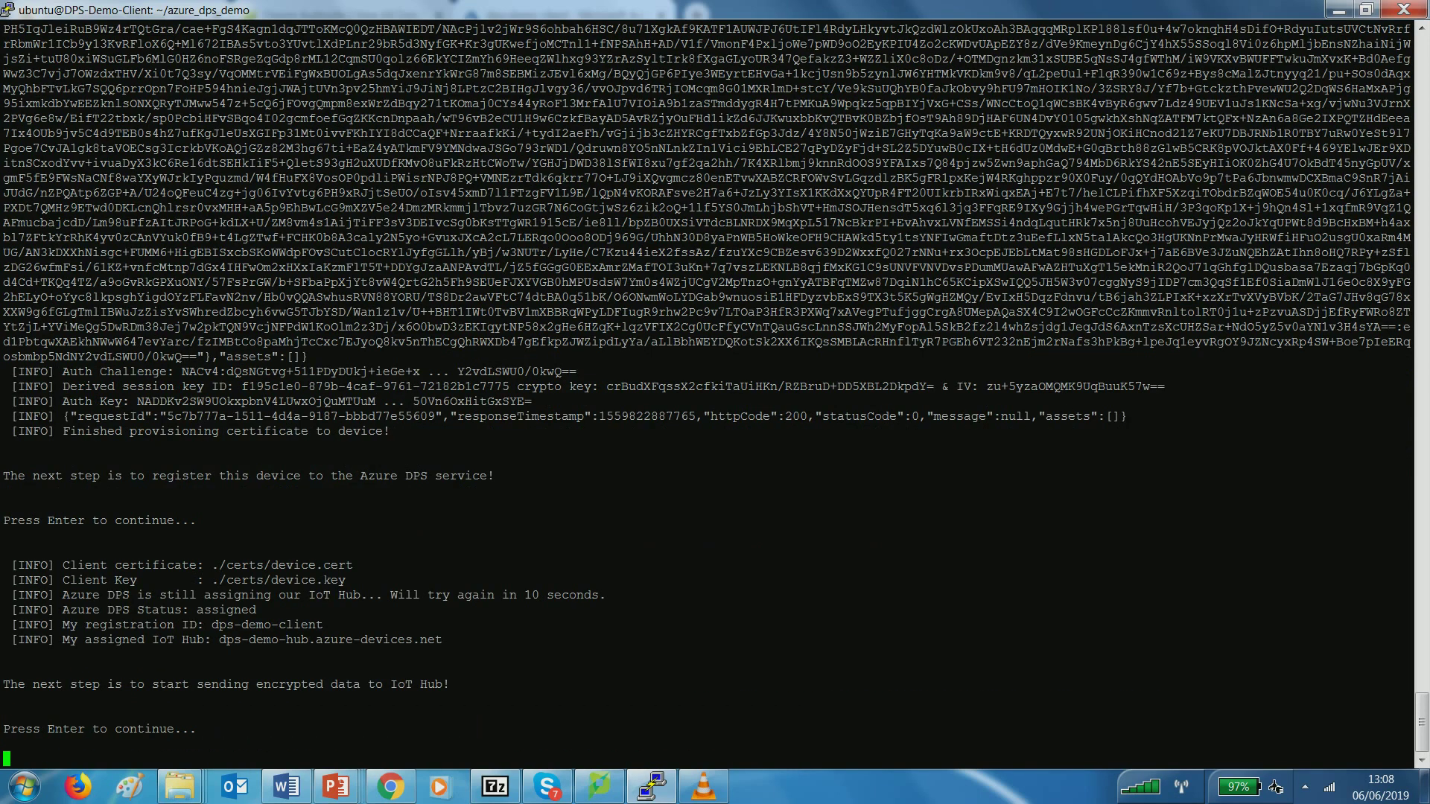
drag(456, 640, 35, 627)
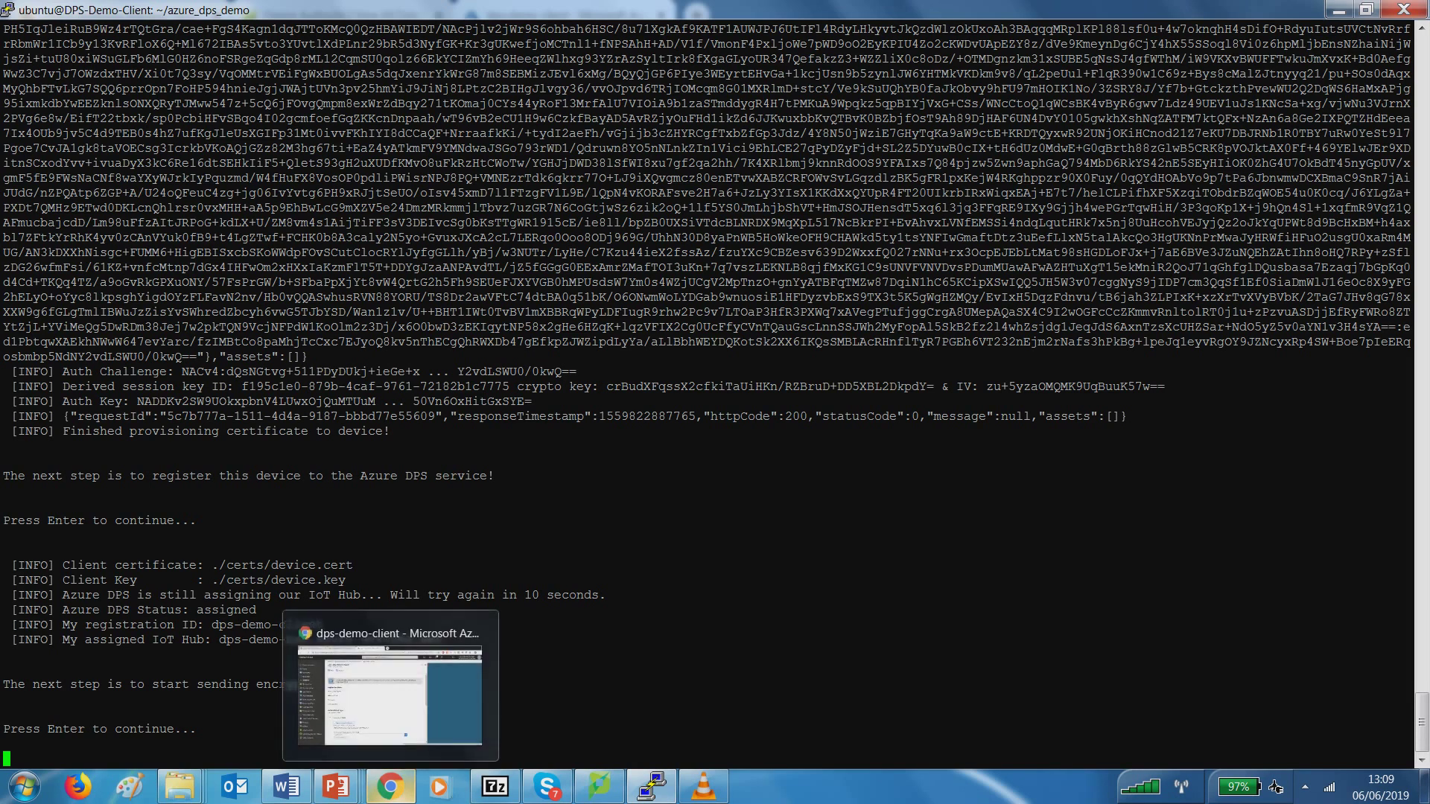
click(390, 787)
click(992, 143)
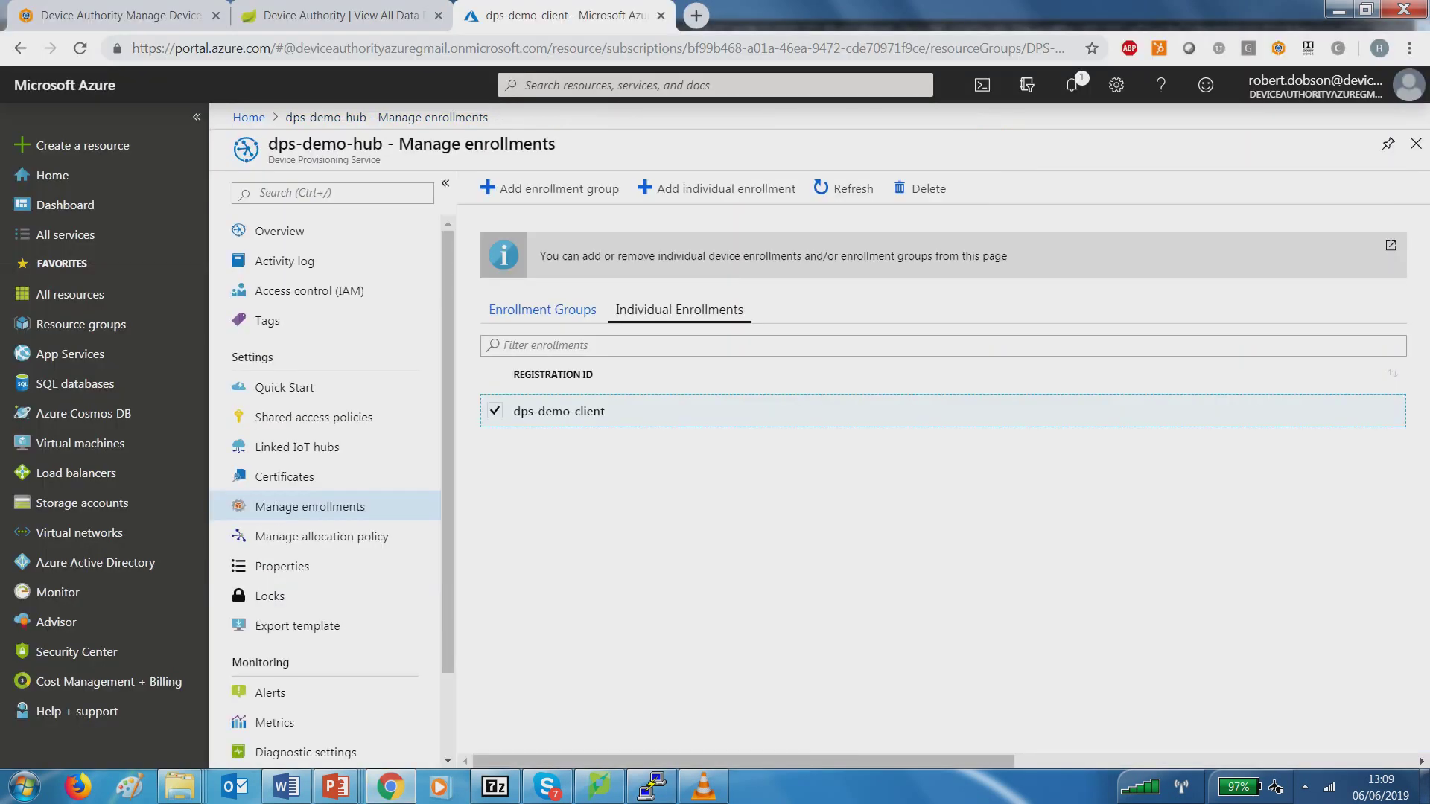
- Check that dps-demo-client appears as an enabled device in dps-demo-hub's IoT devices
click(1409, 143)
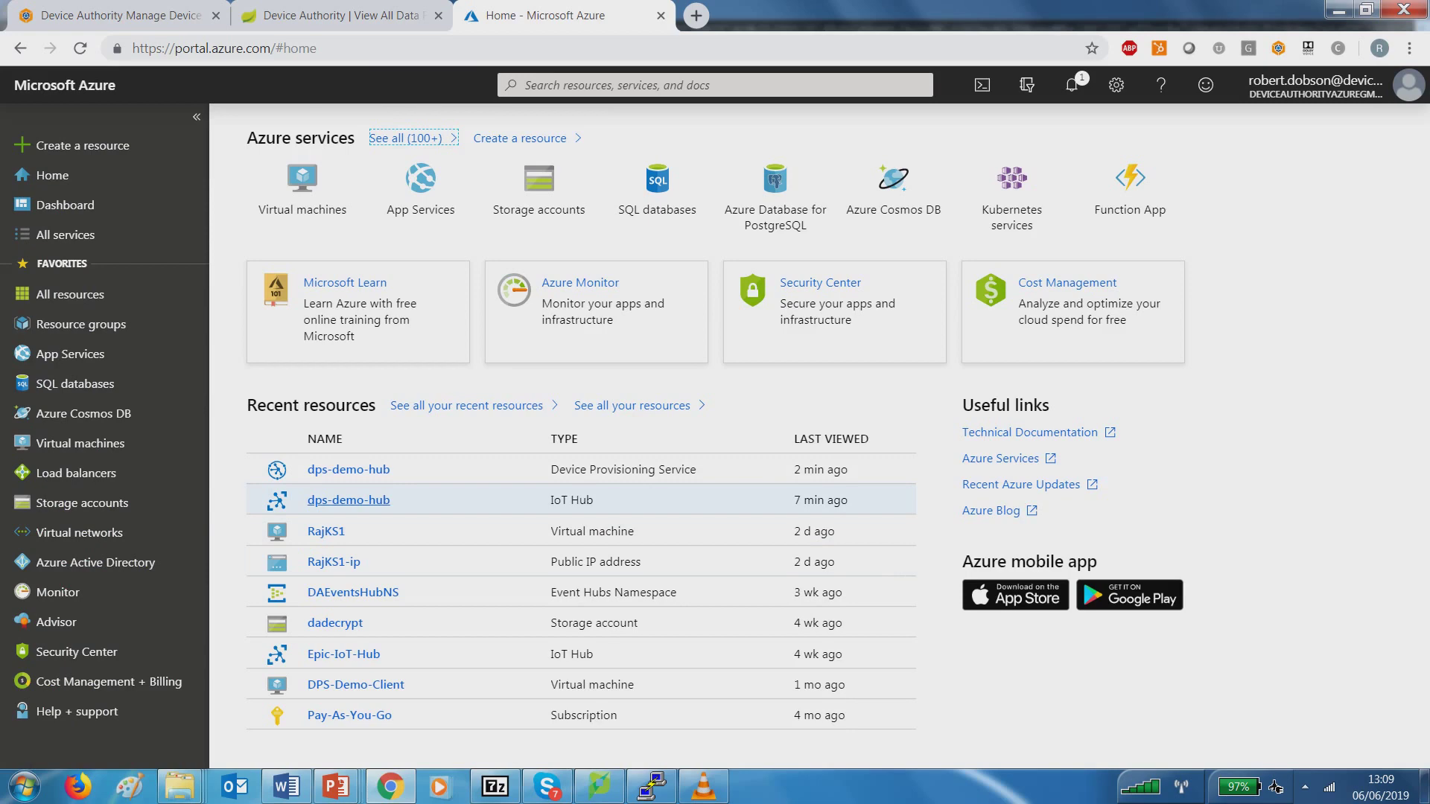
click(348, 499)
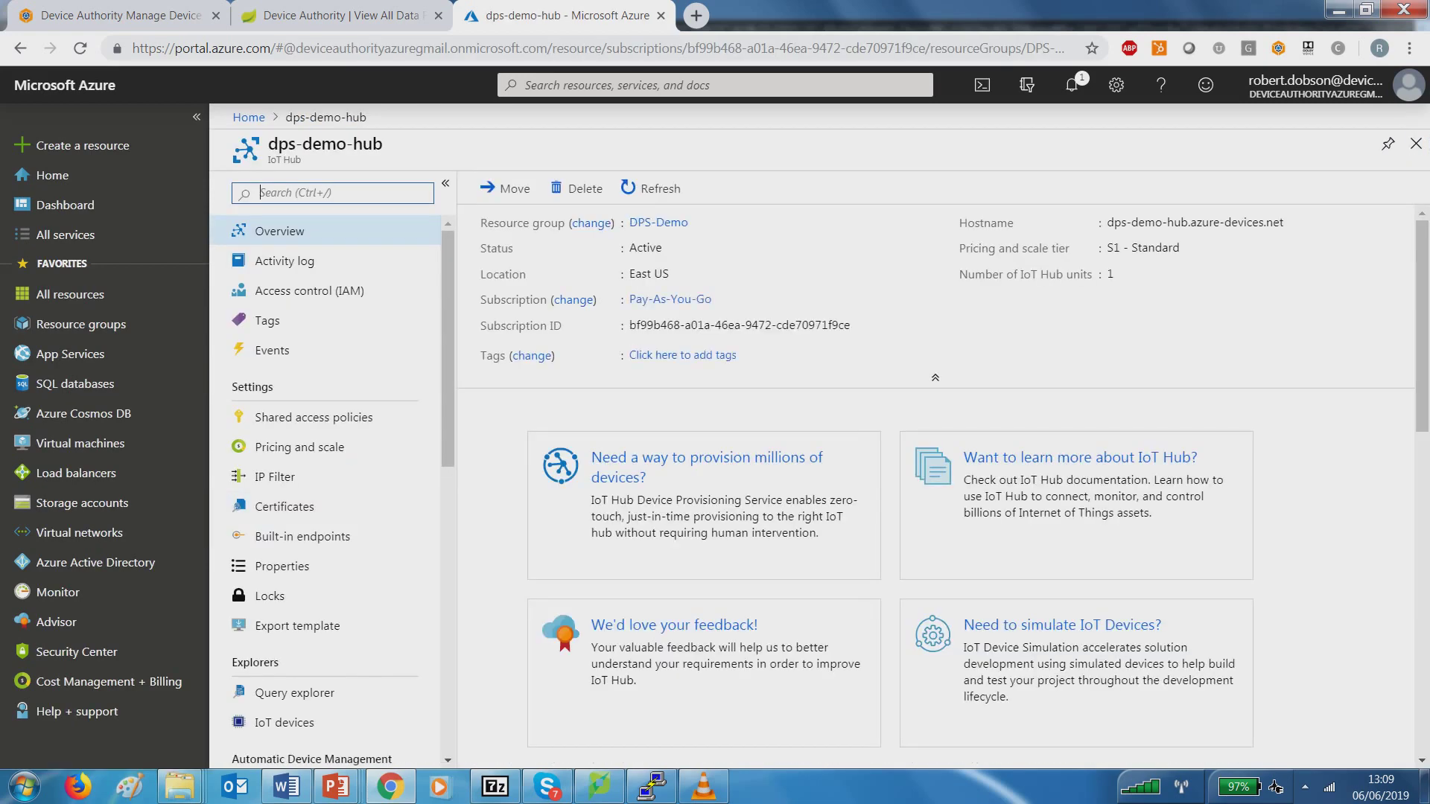
click(283, 723)
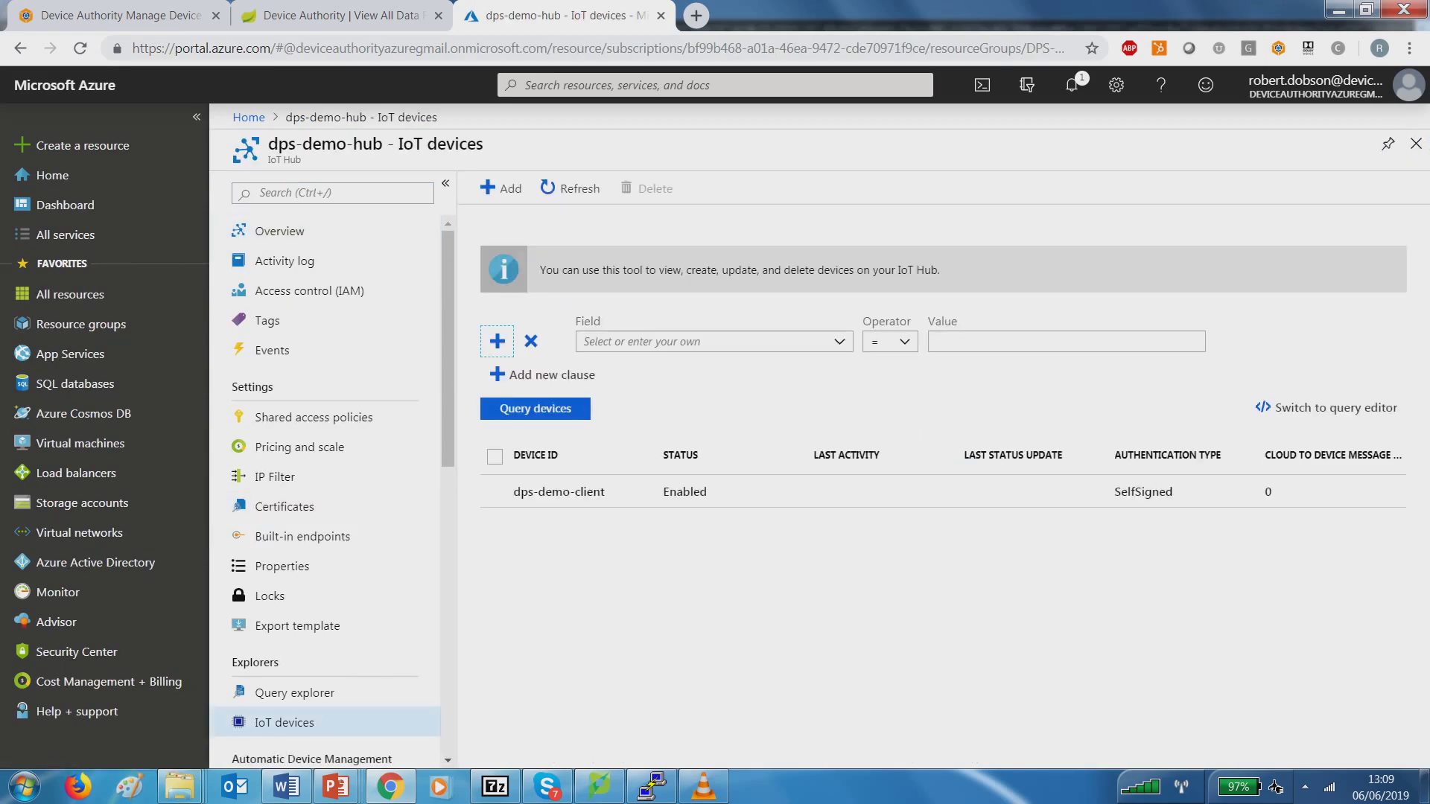
click(559, 492)
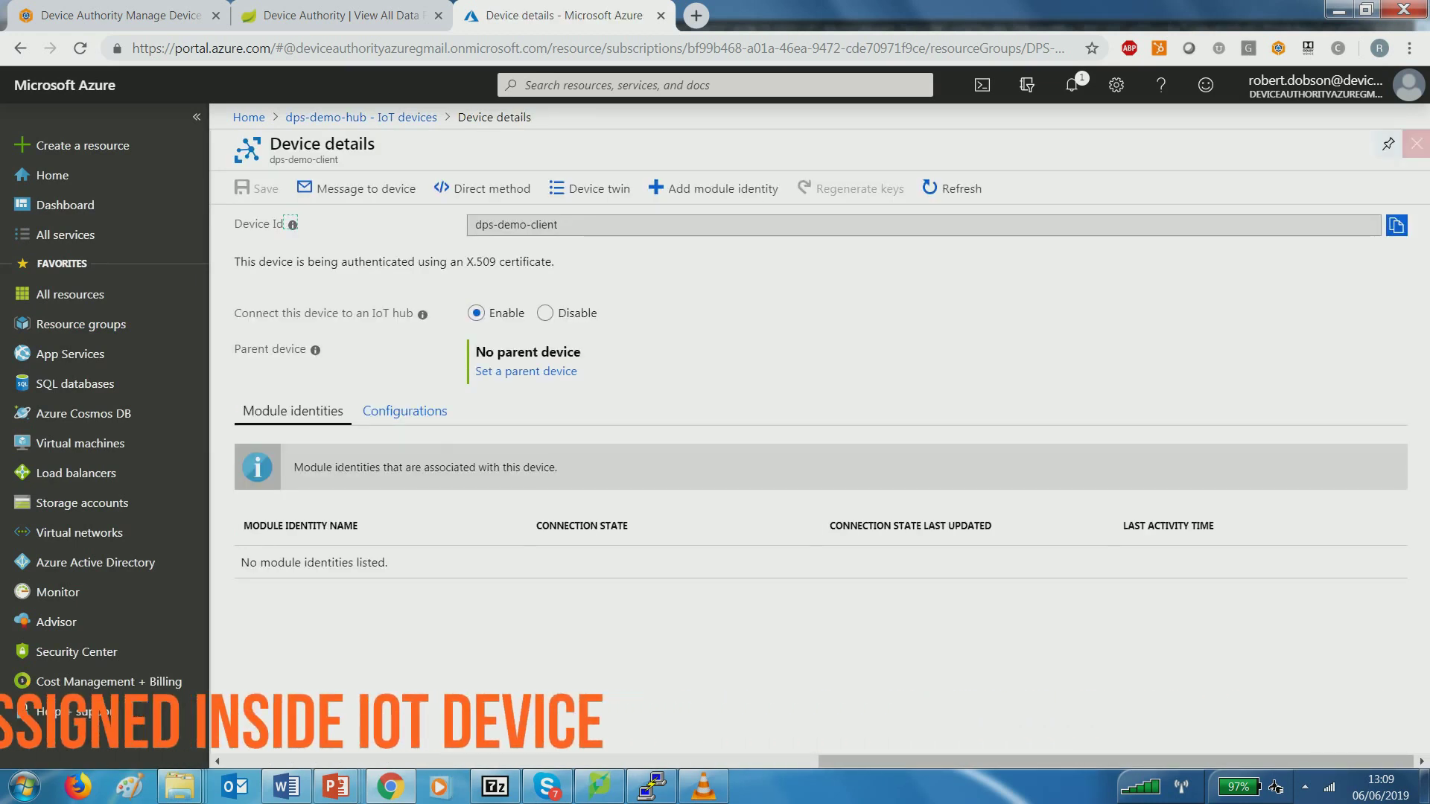
click(1416, 144)
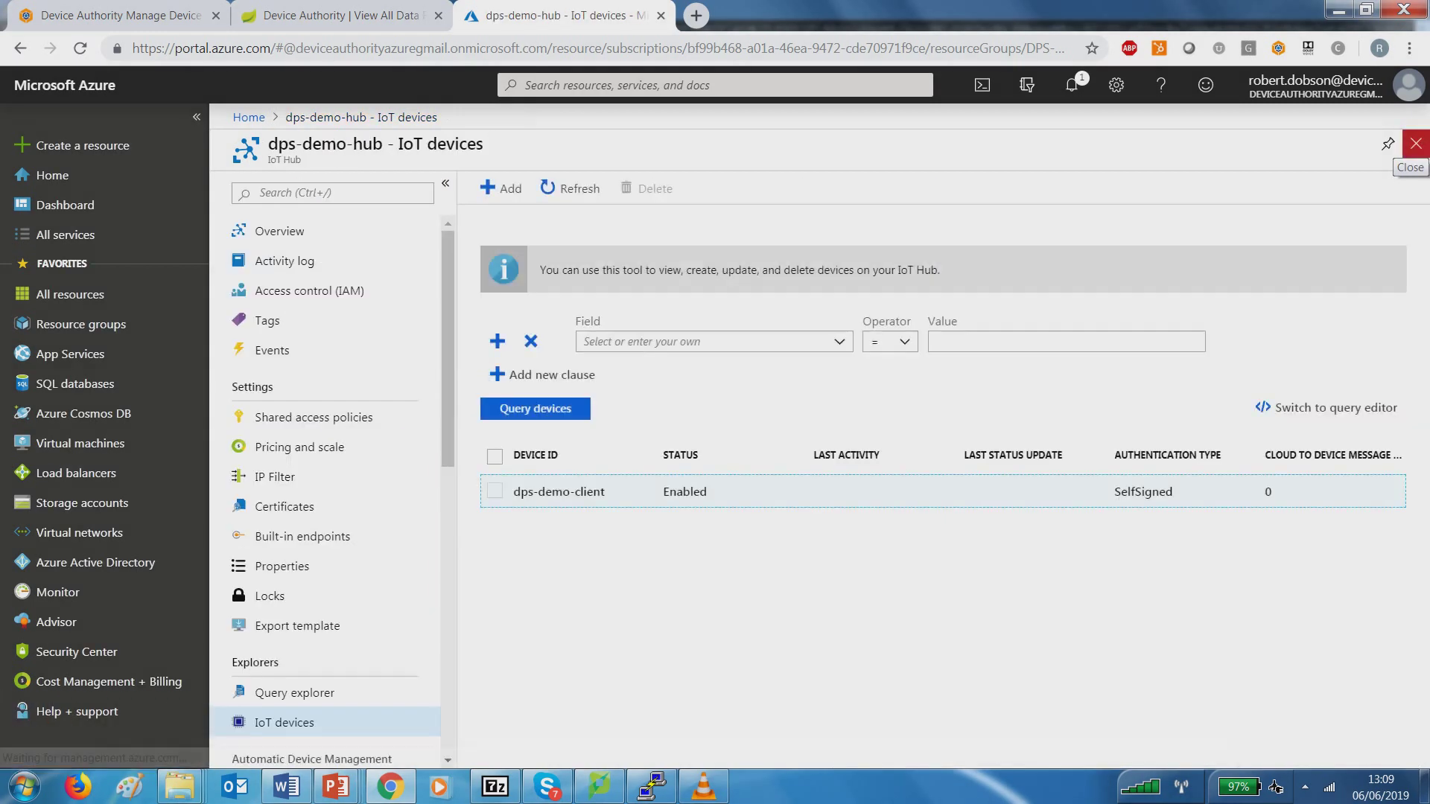
click(1415, 144)
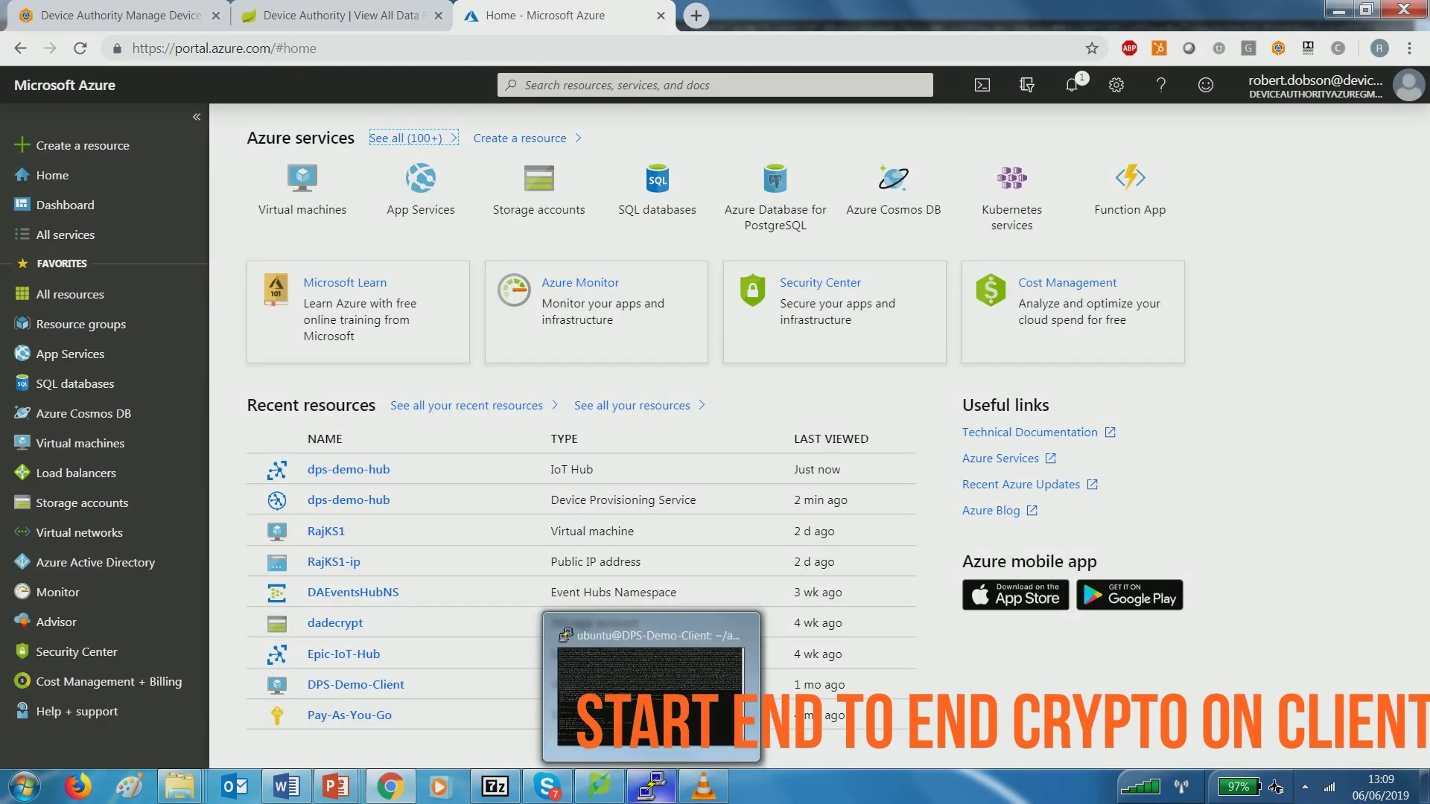
- Continue the client script so it starts sending encrypted data
click(651, 786)
key(Return)
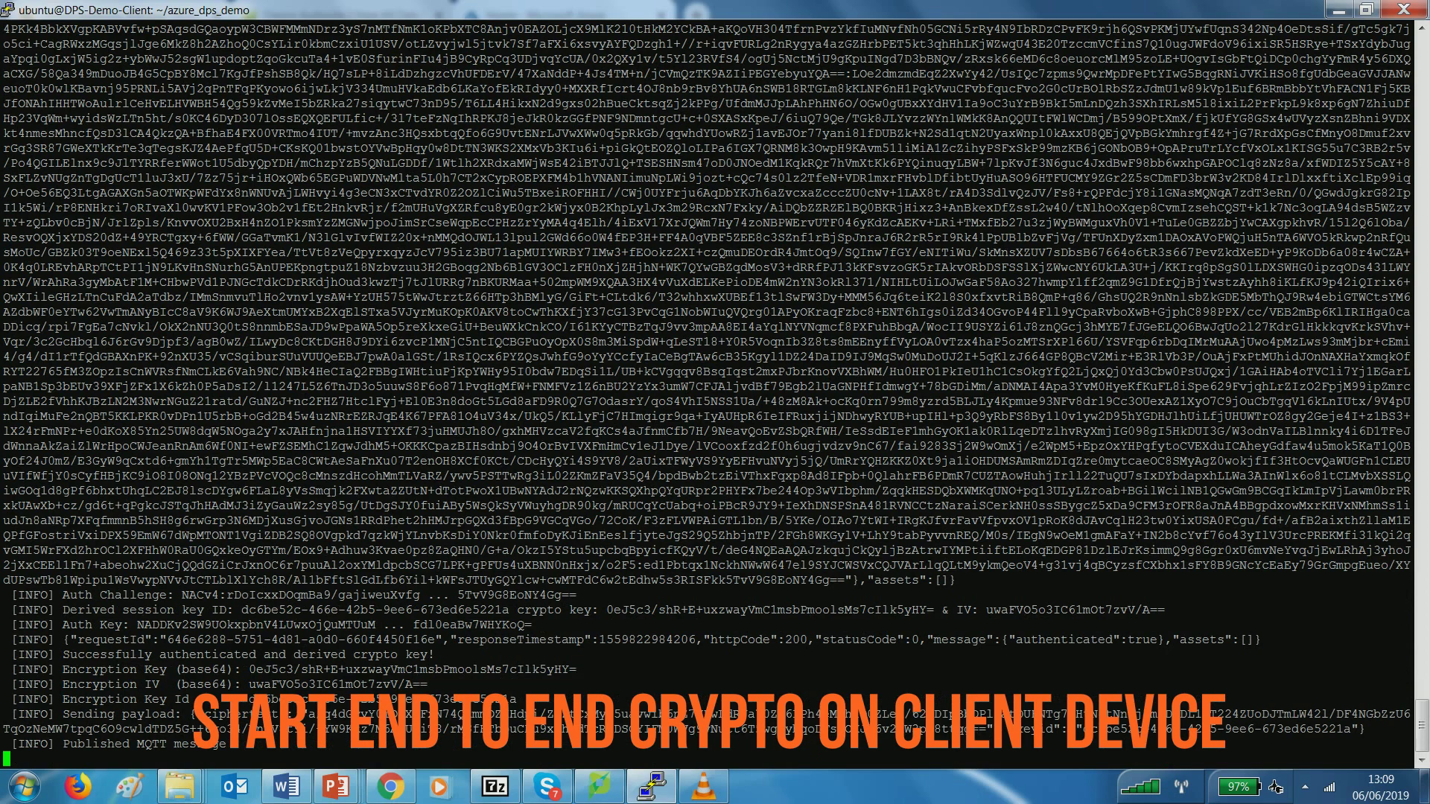
click(391, 786)
click(342, 16)
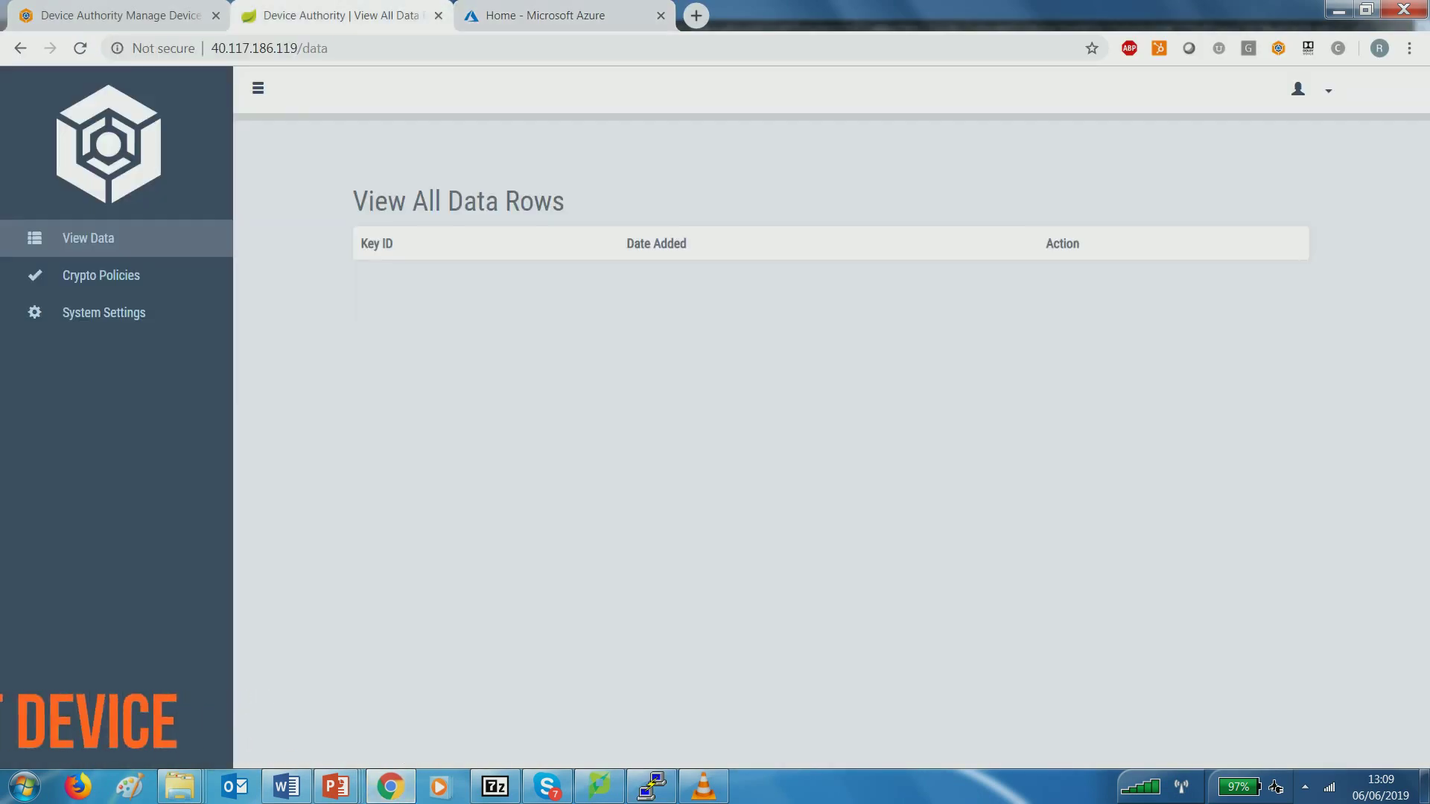
- Reload View All Data Rows until three received telemetry rows are listed
key(F5)
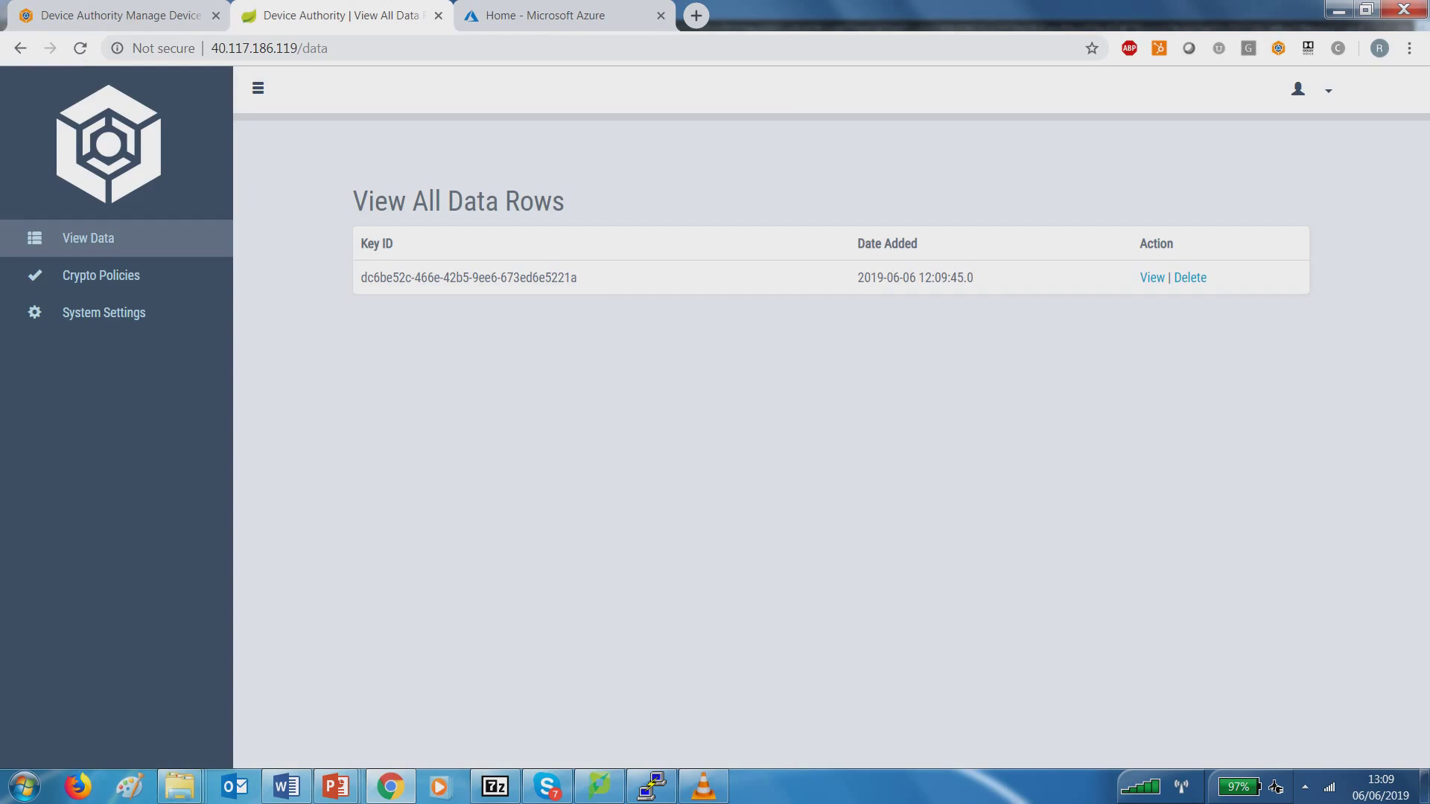
key(alt+Tab)
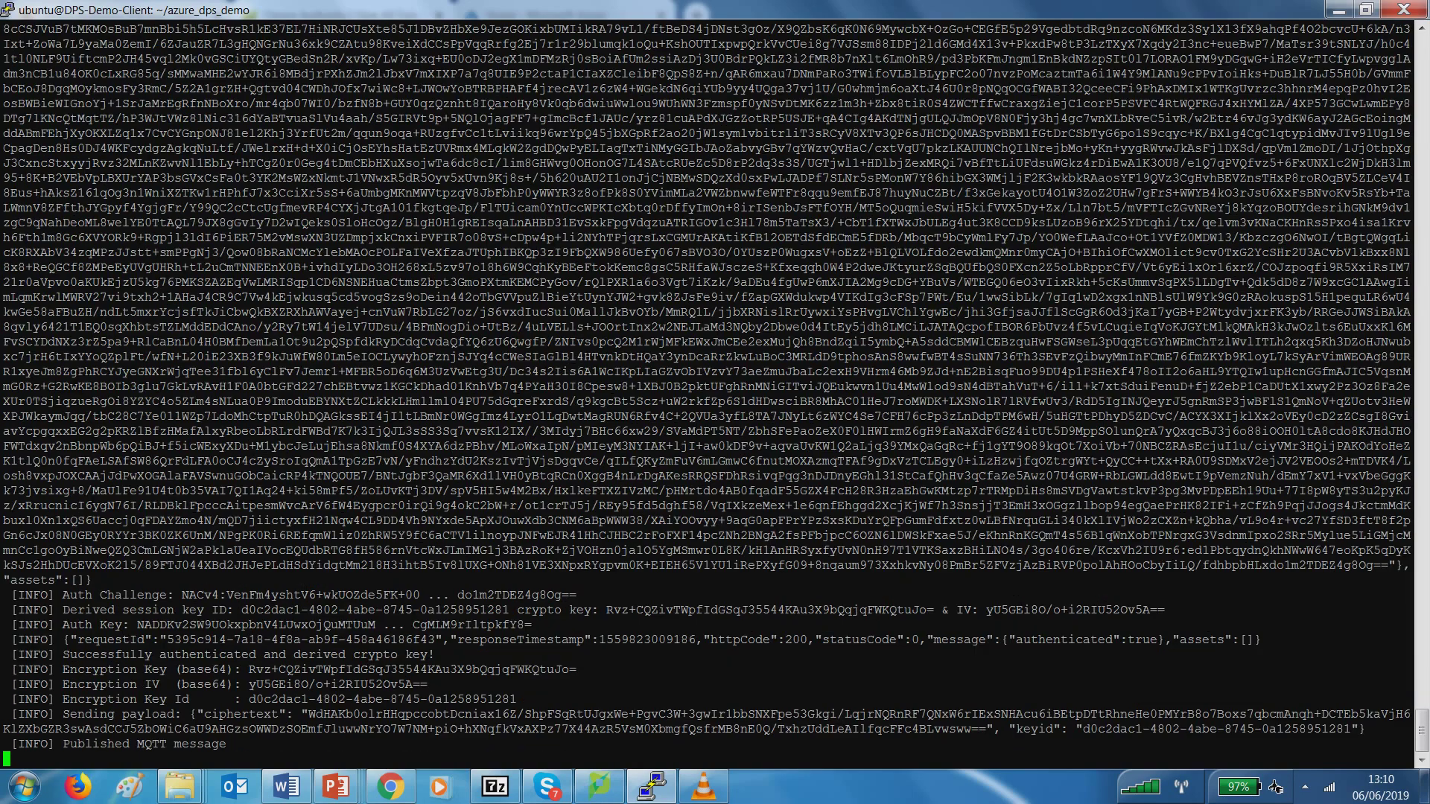
click(391, 787)
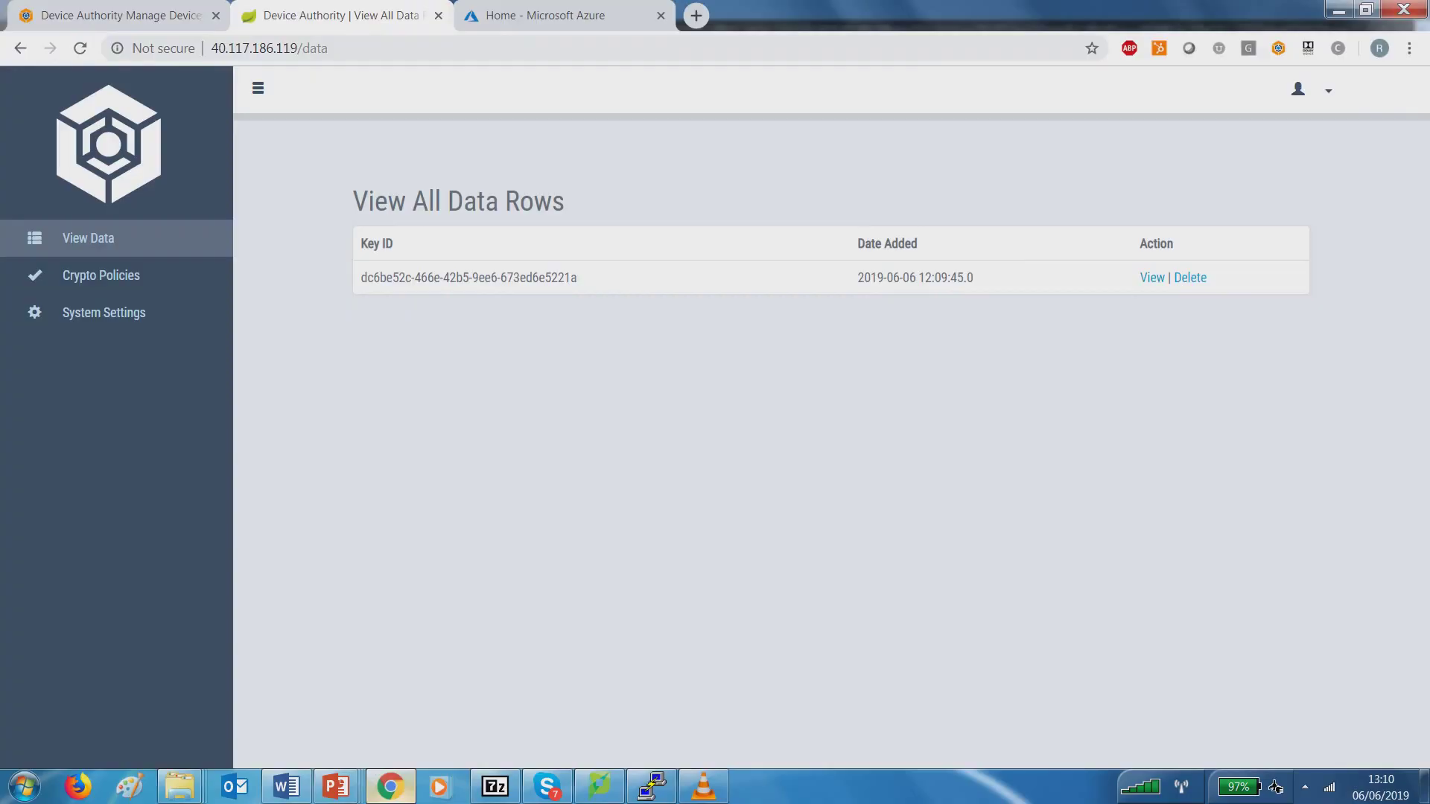
click(80, 48)
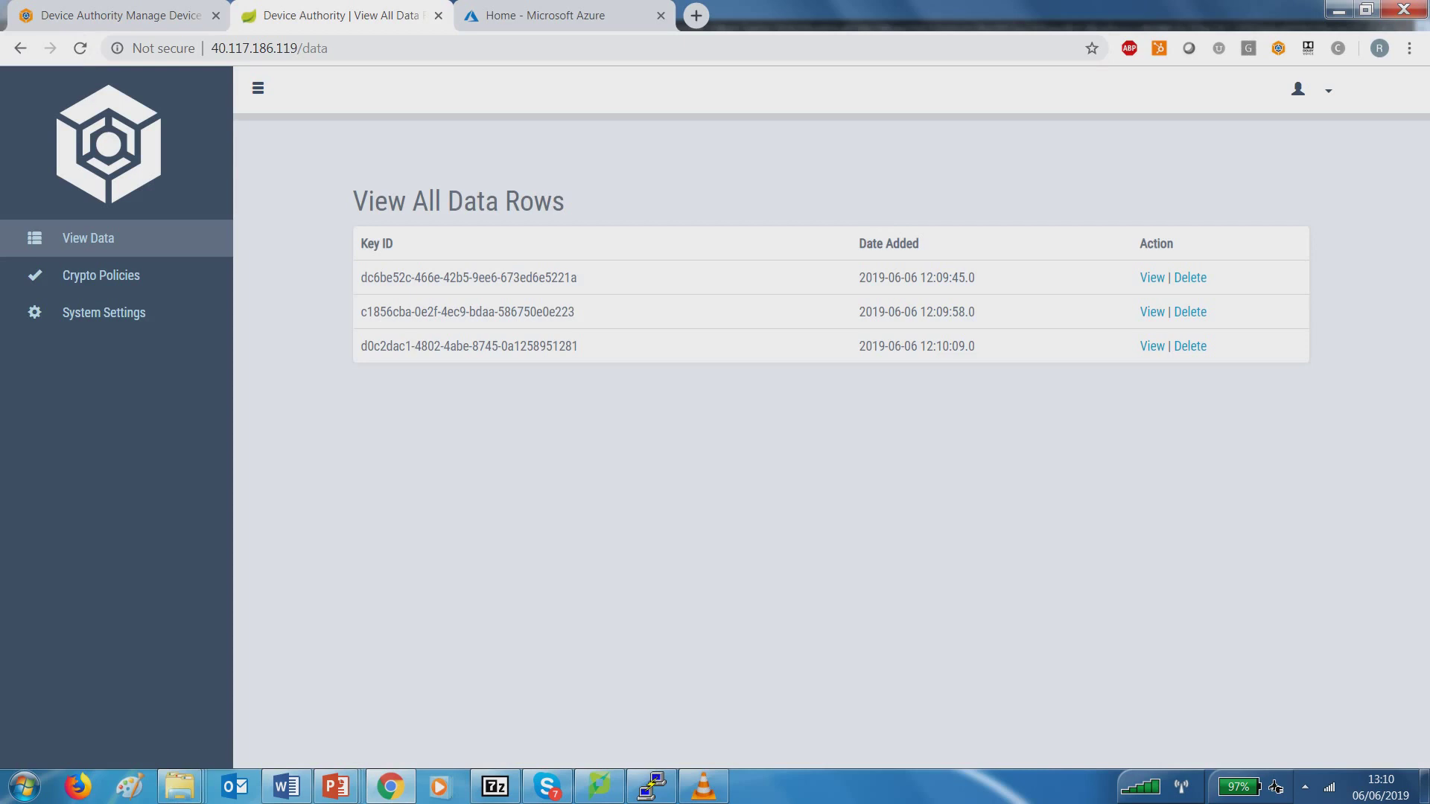
- Decrypt the second row's encrypted data to reveal its voltage, power and current JSON
click(1152, 311)
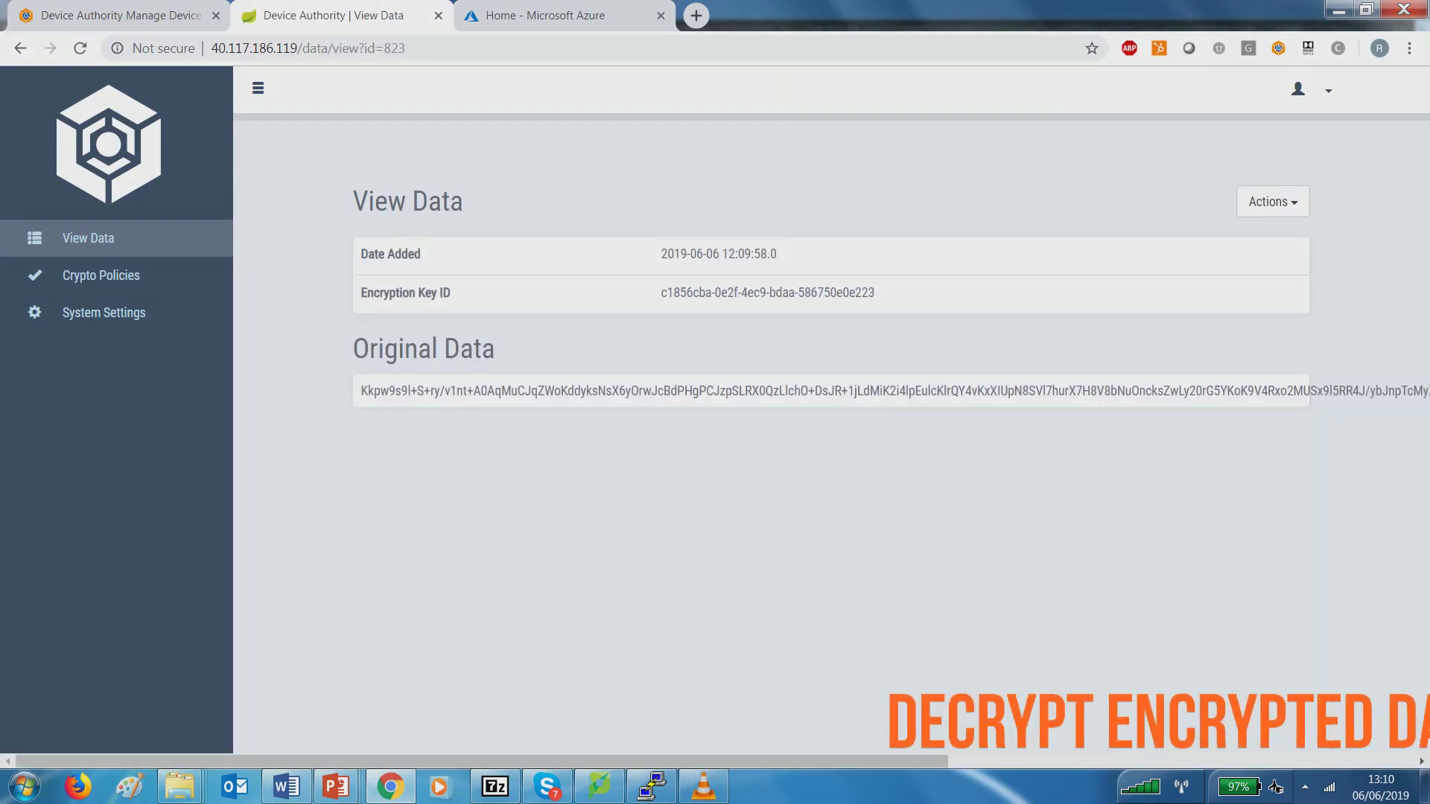
drag(361, 391, 1426, 392)
click(1117, 476)
click(1272, 201)
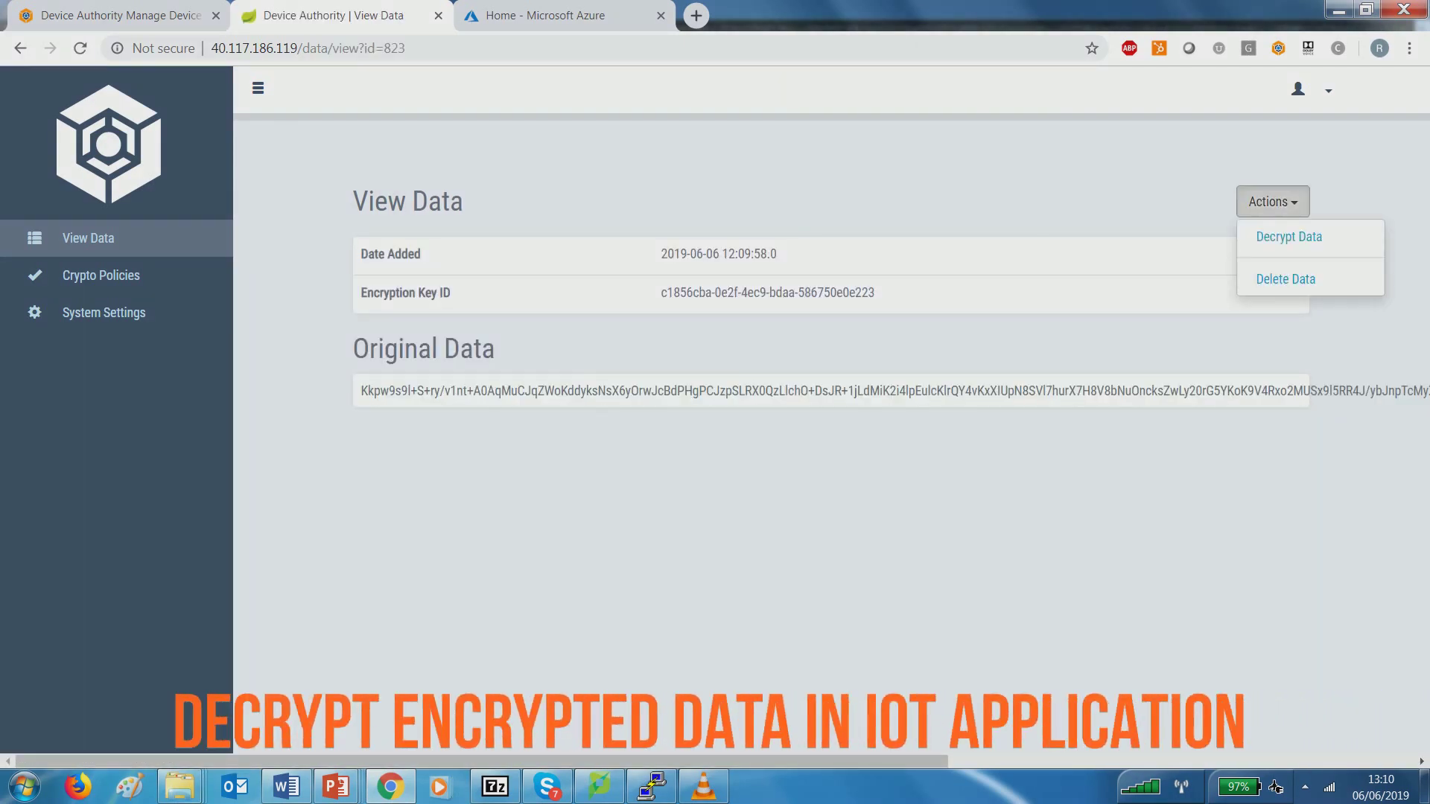
click(1289, 233)
drag(364, 485, 1236, 485)
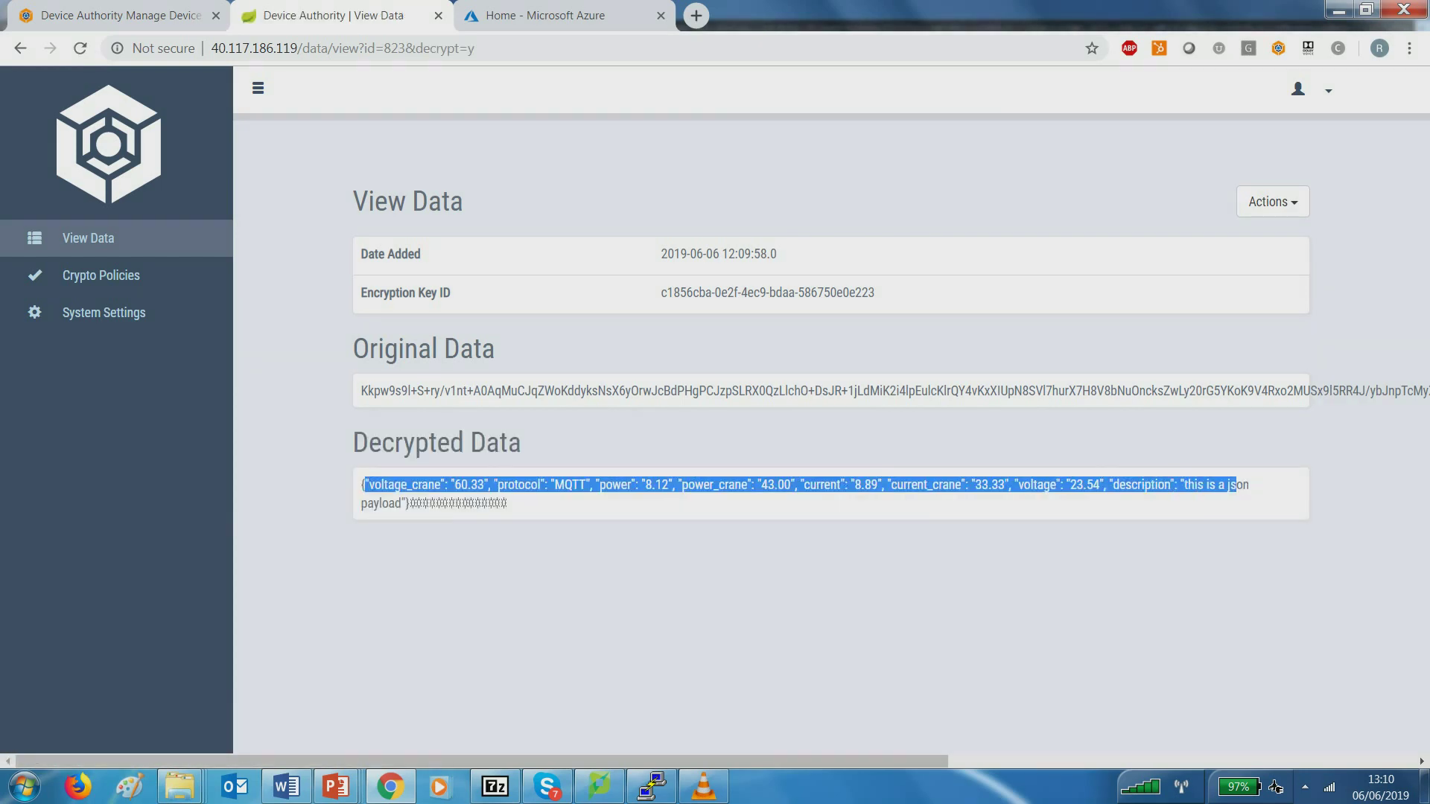